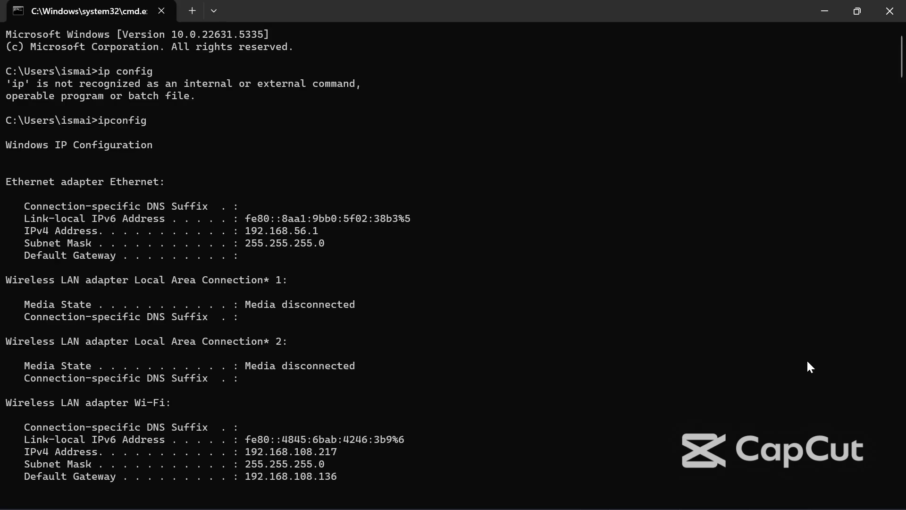
# - Clear the desktop by minimizing the terminal, Notepad and XAMPP windows and closing the Videos folder
pyautogui.click(823, 11)
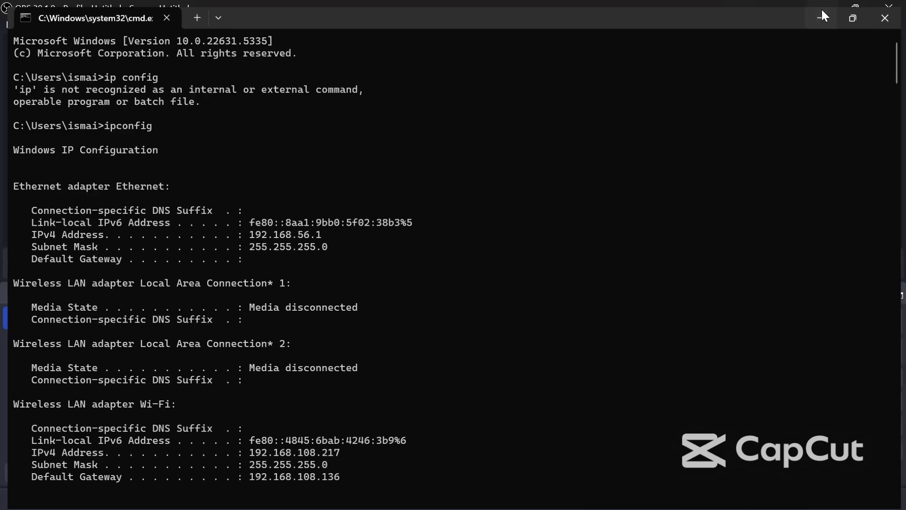
pyautogui.click(824, 14)
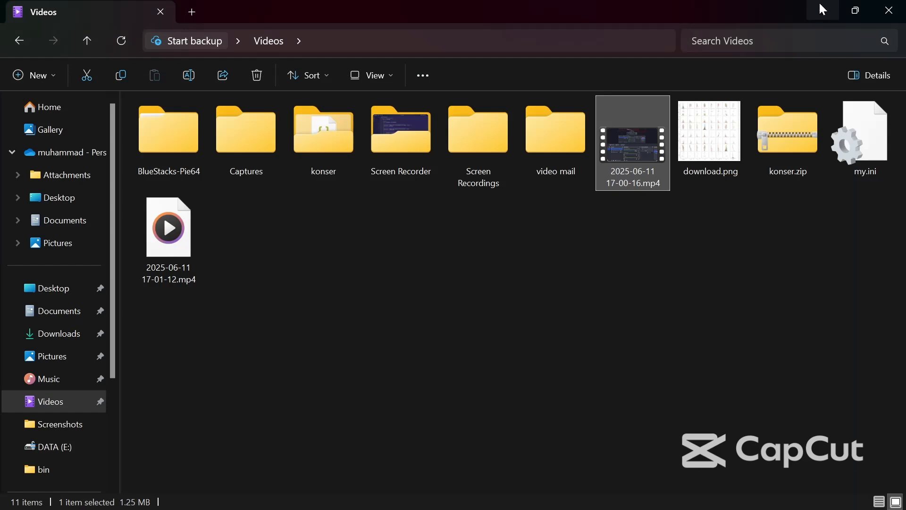
pyautogui.click(901, 11)
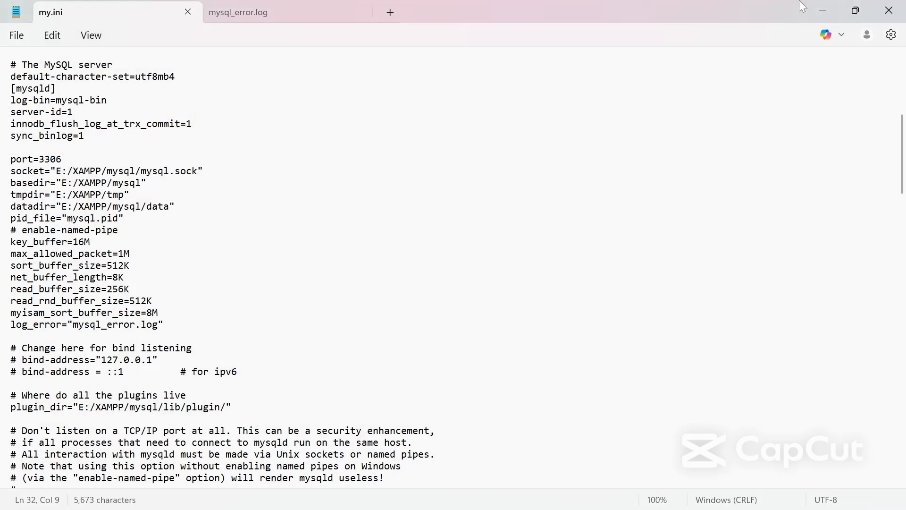
pyautogui.click(823, 10)
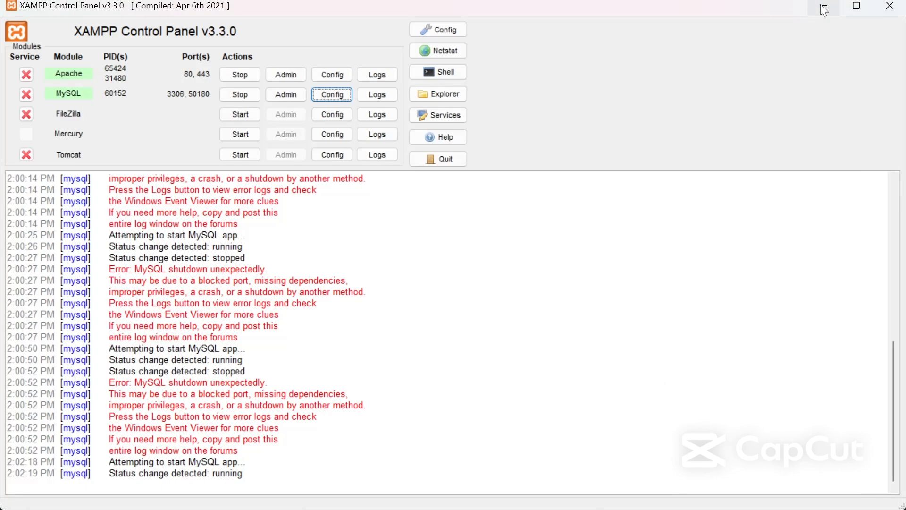
pyautogui.click(824, 11)
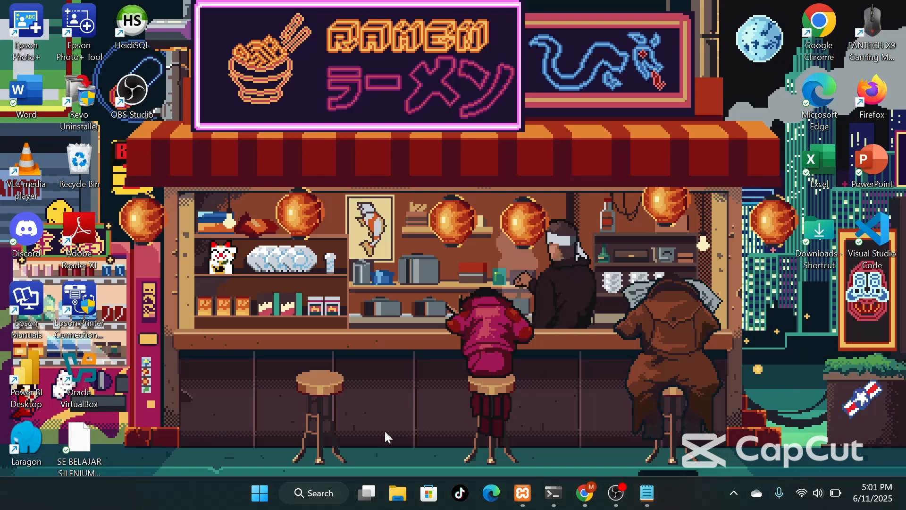
# - Open the Windows Defender Firewall page from All Control Panel Items
pyautogui.click(302, 493)
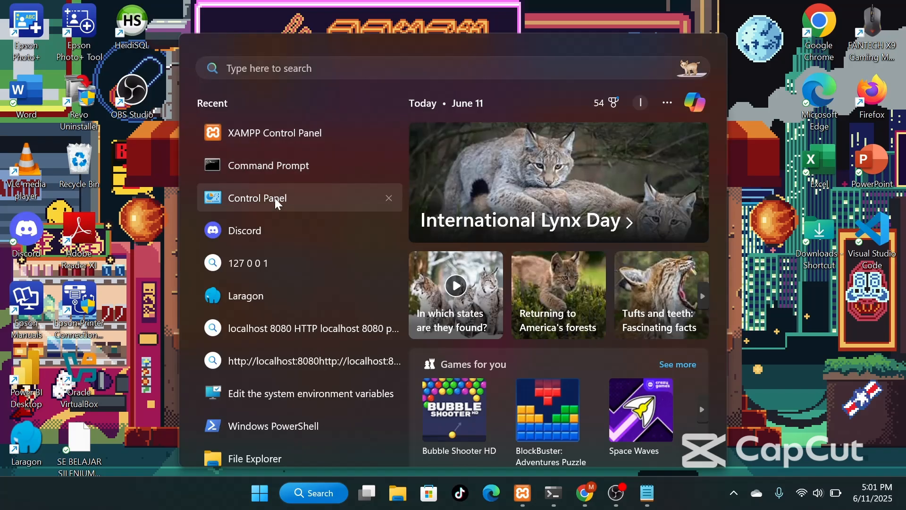
pyautogui.click(275, 197)
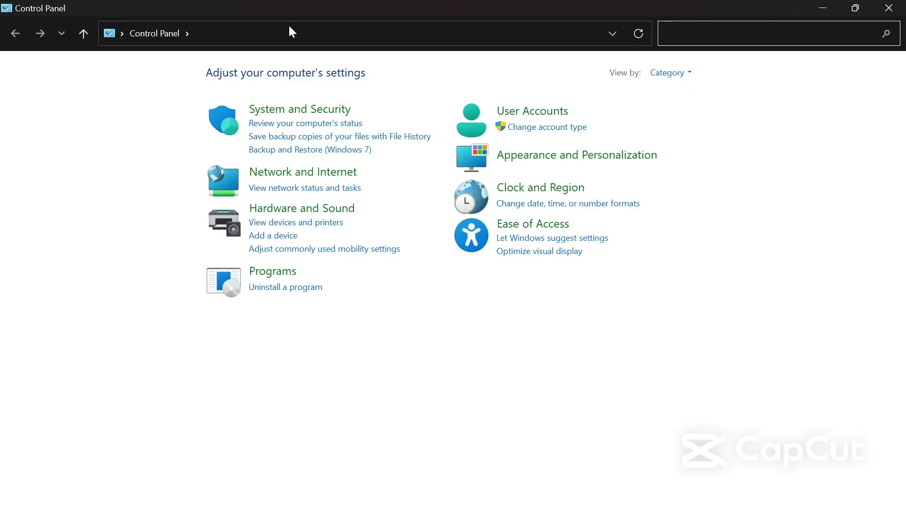
pyautogui.click(290, 32)
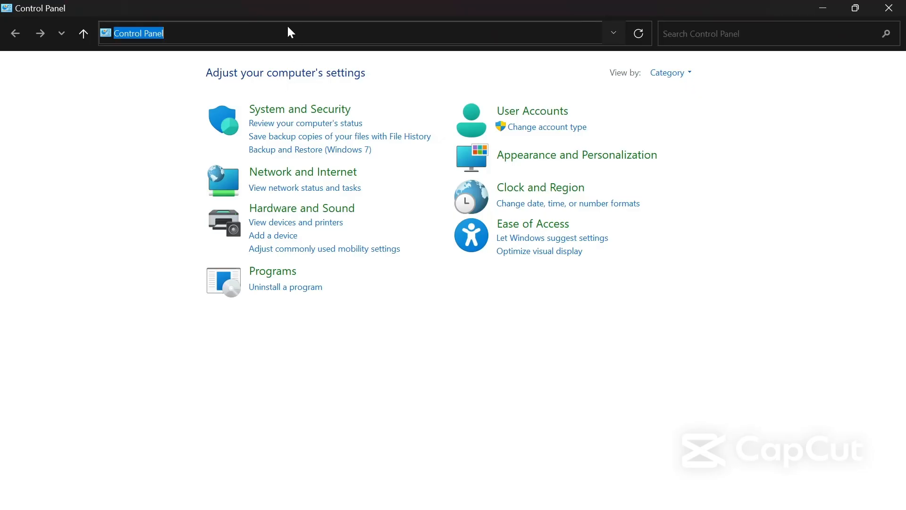
pyautogui.write('all')
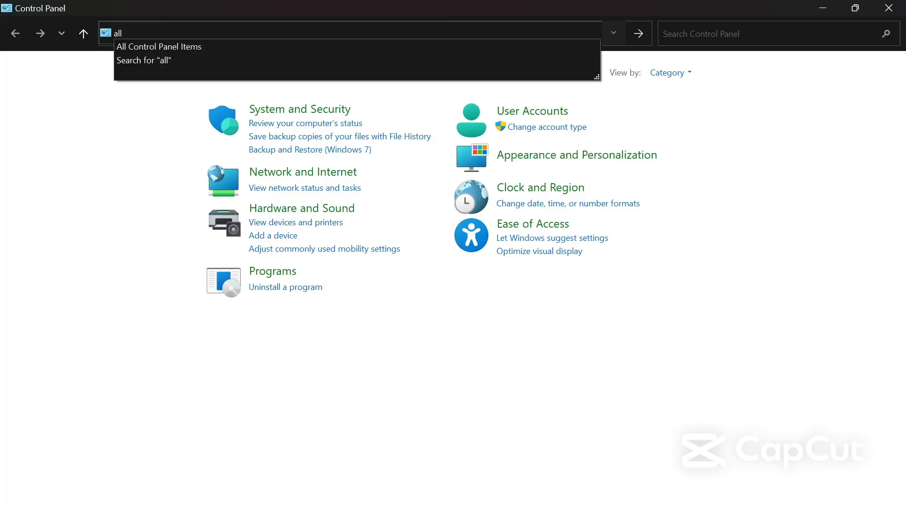
pyautogui.click(233, 50)
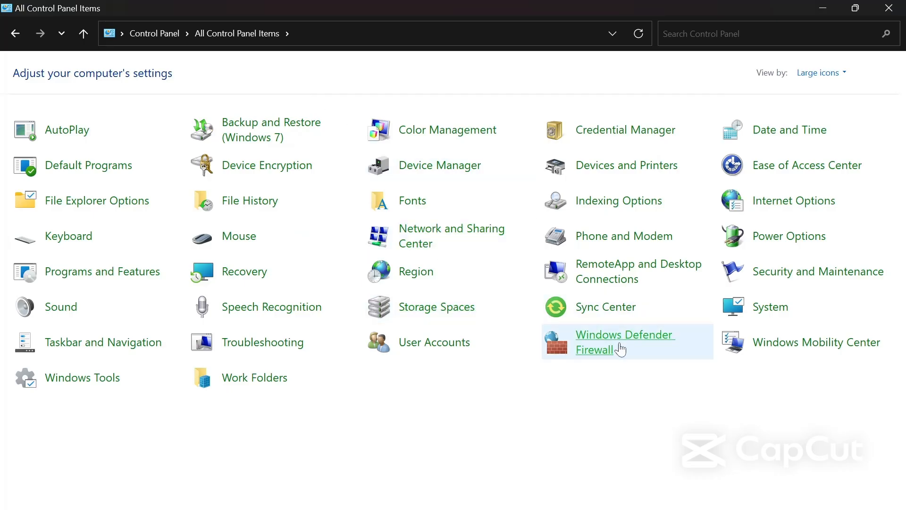
pyautogui.click(621, 350)
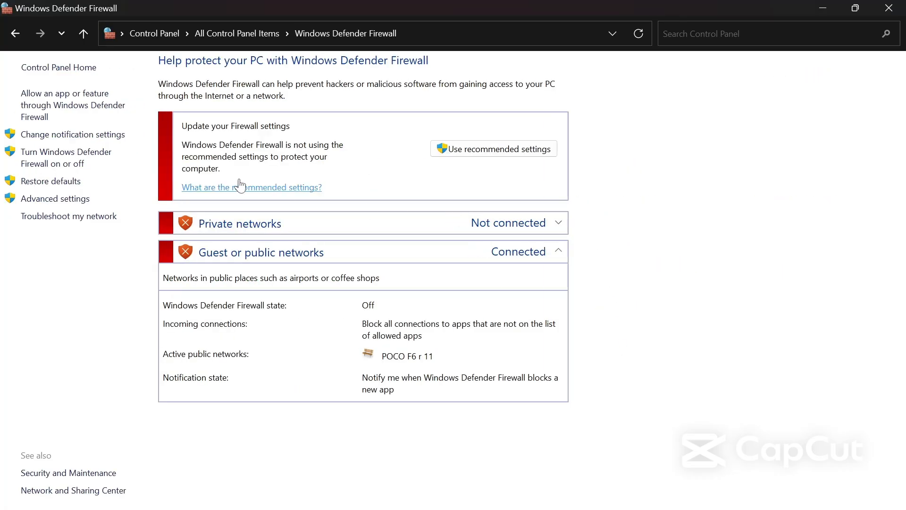
# - Keep Windows Defender Firewall turned off for both private and public networks and close the firewall window
pyautogui.click(40, 161)
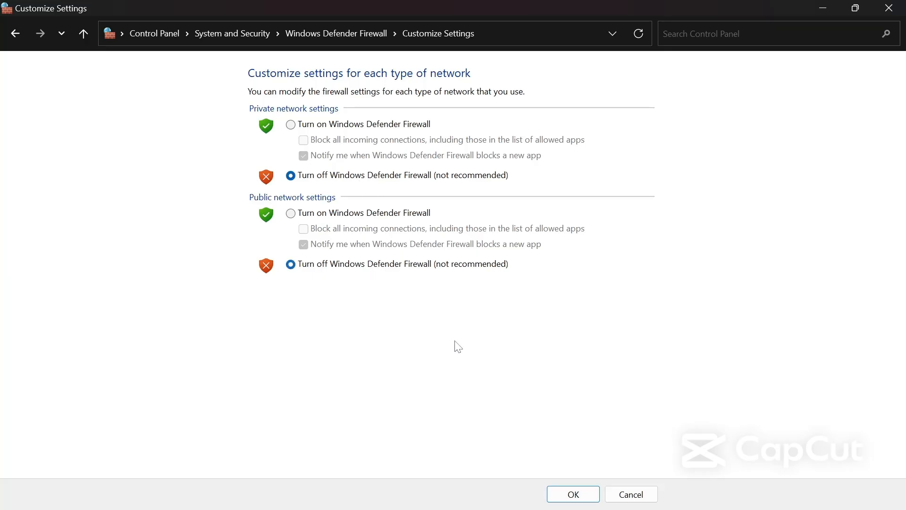
pyautogui.click(583, 497)
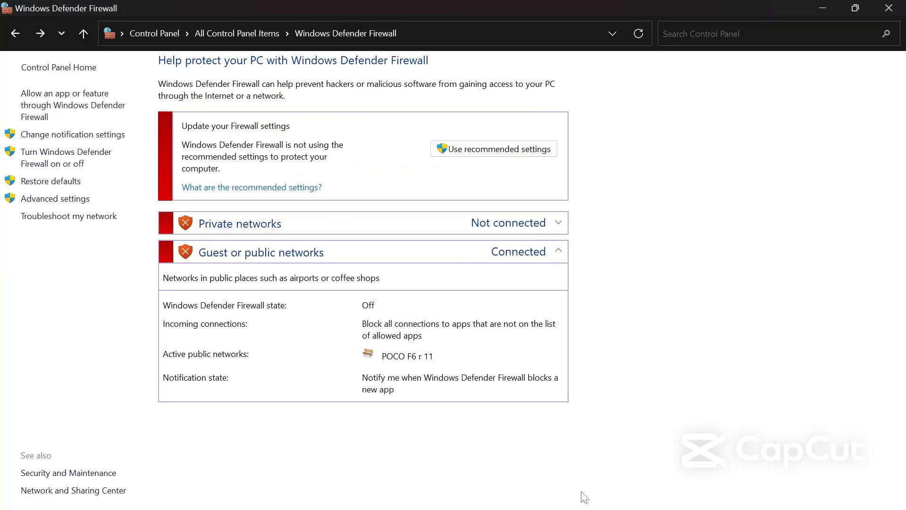
pyautogui.click(897, 8)
# - Close the my.ini window in Notepad and switch to the XAMPP Control Panel
pyautogui.hotkey('alt', 'Tab')
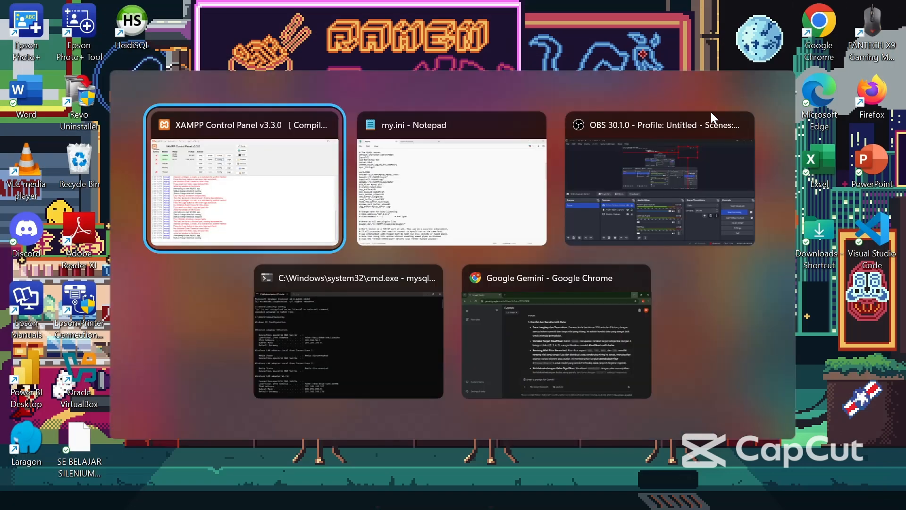
pyautogui.hotkey('alt', 'Tab')
pyautogui.hotkey('alt', 'Tab')
pyautogui.hotkey('alt', 'Tab')
pyautogui.hotkey('alt', 'Tab')
pyautogui.hotkey('alt', 'Tab')
pyautogui.hotkey('alt', 'Tab')
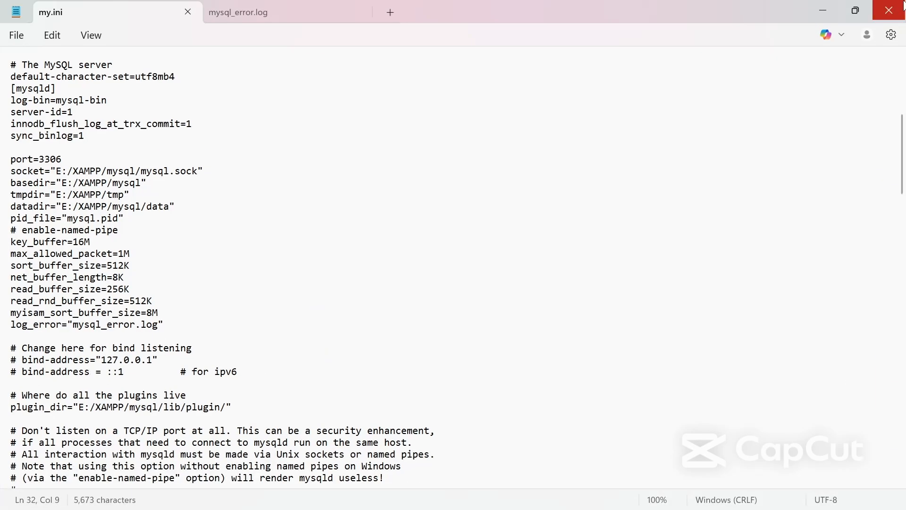
pyautogui.click(903, 5)
pyautogui.hotkey('alt', 'Tab')
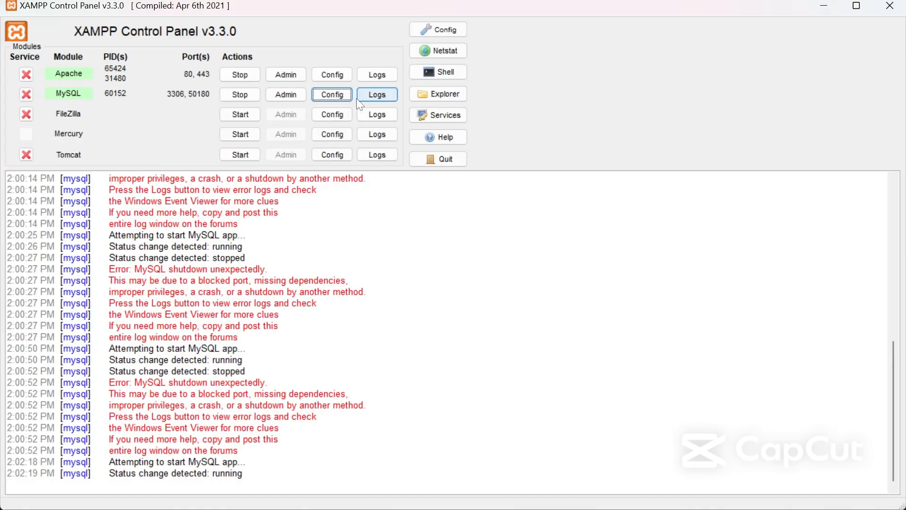
# - Open MySQL's my.ini configuration from XAMPP, examine the binary log and server ID settings under [mysqld], and close the file
pyautogui.click(343, 100)
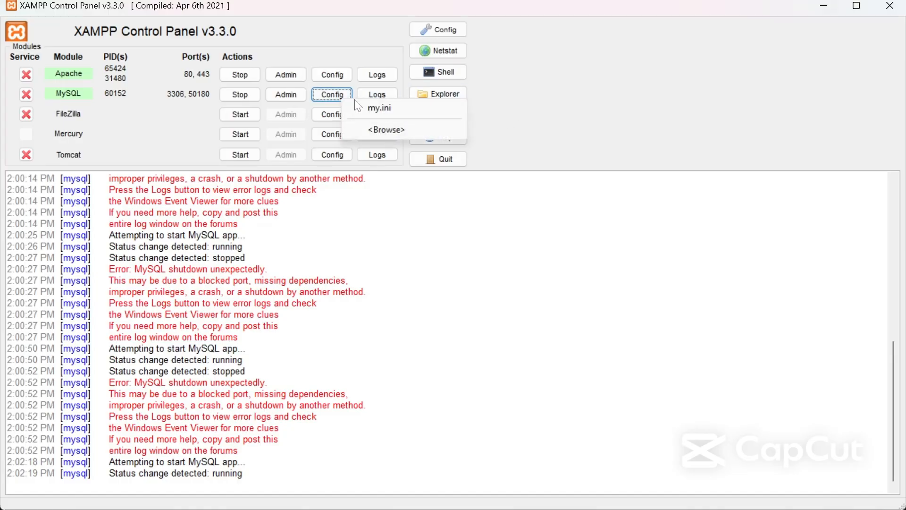
pyautogui.click(381, 108)
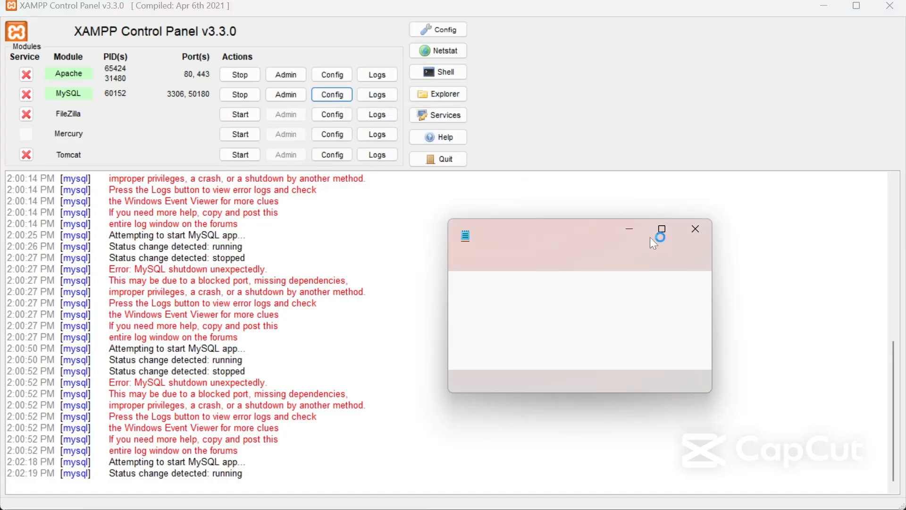
pyautogui.click(663, 229)
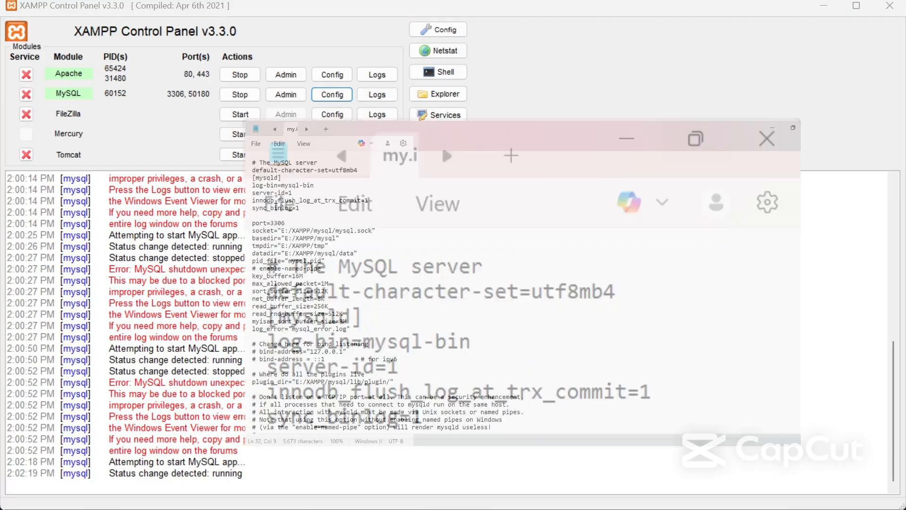
pyautogui.scroll(-3, 453, 267)
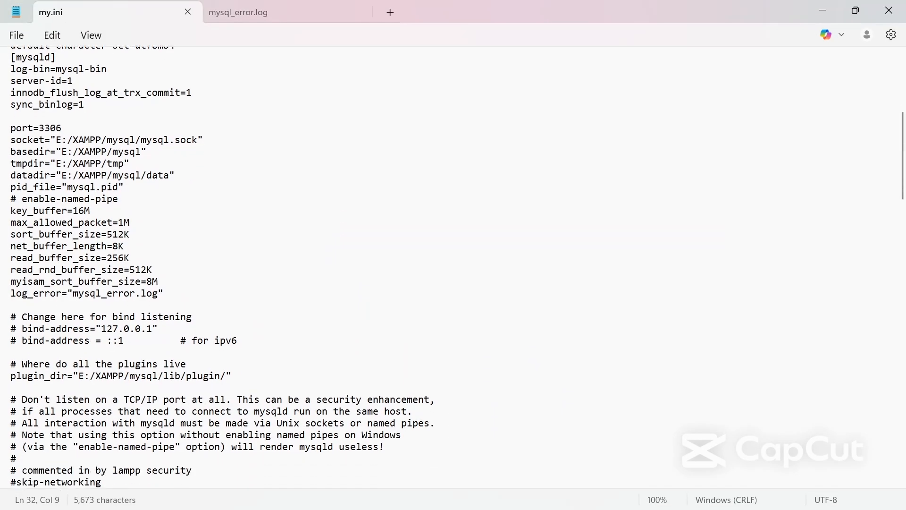
pyautogui.scroll(9, 453, 267)
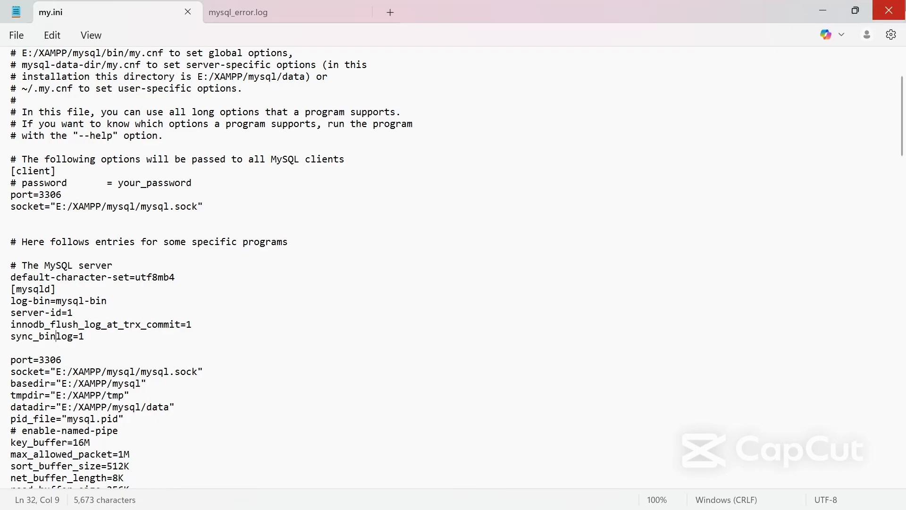
pyautogui.click(889, 11)
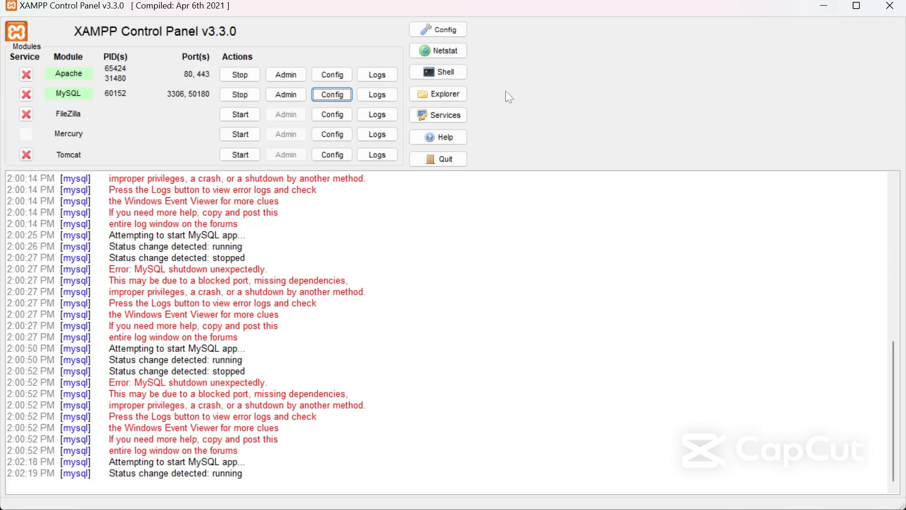
# - Switch to Command Prompt and review the ping of 192.168.108.40 in its command history
pyautogui.click(823, 7)
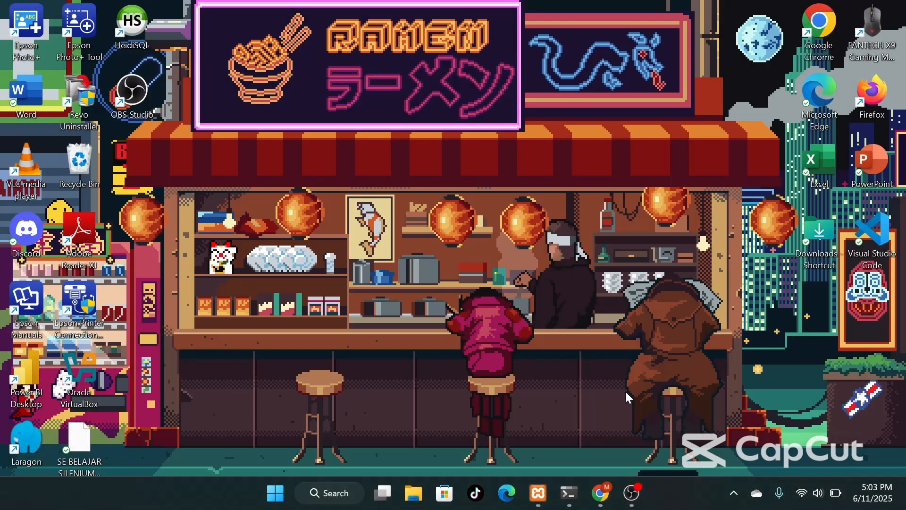
pyautogui.click(570, 492)
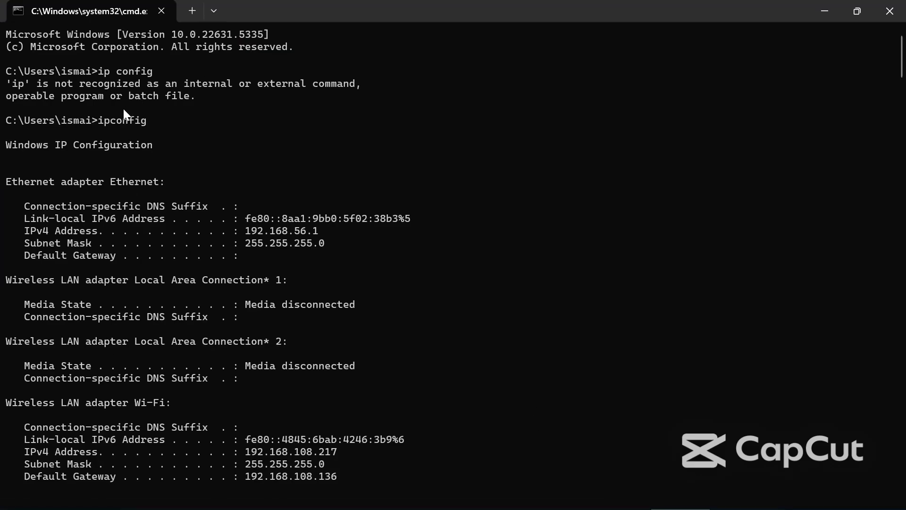
pyautogui.write('ping 192.168.108.40')
pyautogui.press('Return')
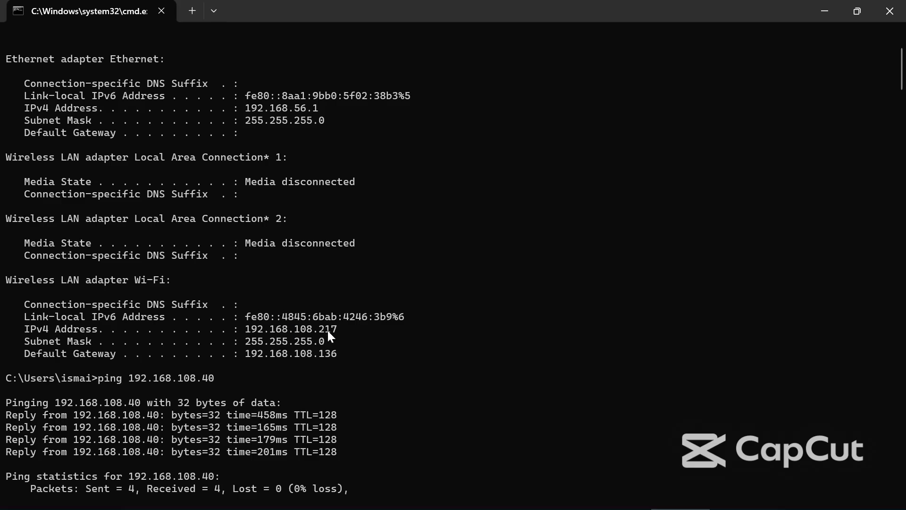
# - Review the commands in the terminal history that change to the E: drive and into the XAMPP\mysql\bin folder
pyautogui.write('E;')
pyautogui.press('Return')
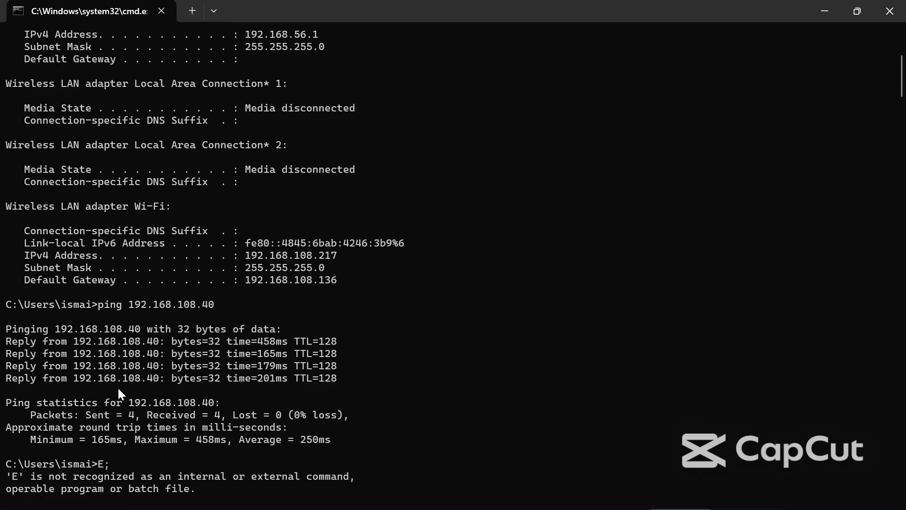
pyautogui.write('E:')
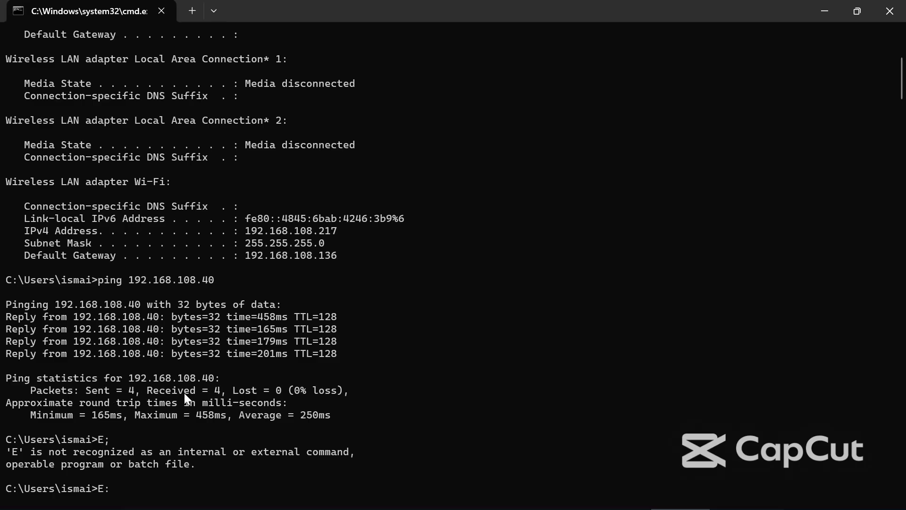
pyautogui.scroll(-1, 184, 393)
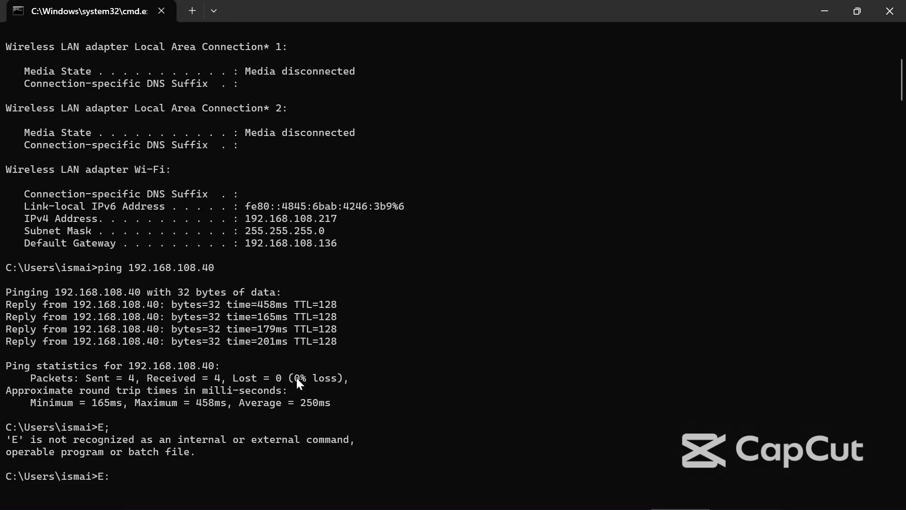
pyautogui.press('Return')
pyautogui.write('cd/')
pyautogui.press('Return')
pyautogui.write('cd xampp')
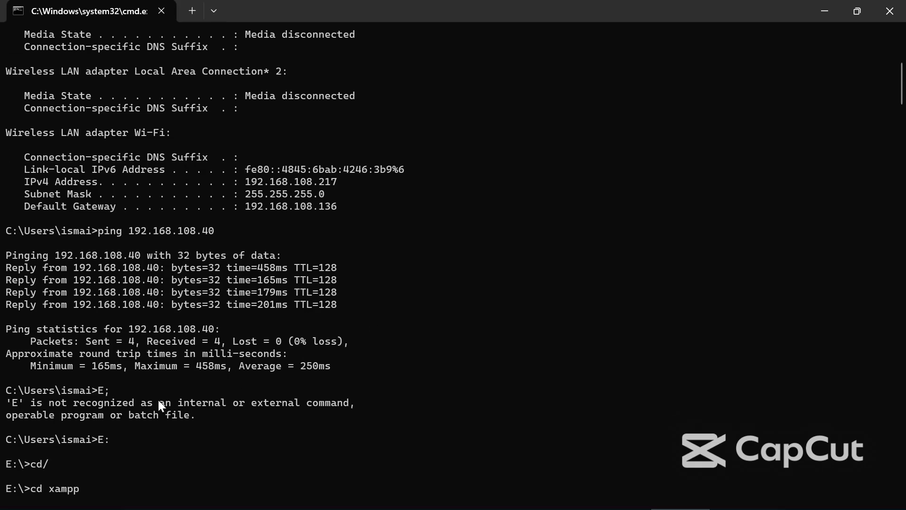
pyautogui.press('Return')
pyautogui.write('cd mysql')
pyautogui.press('Return')
pyautogui.write('cd bin')
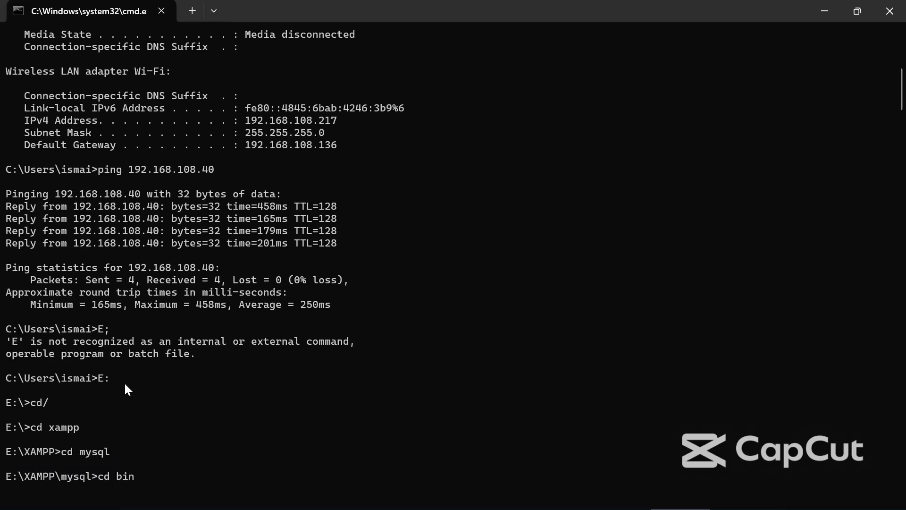
pyautogui.press('Return')
# - Review the MariaDB root login, replication user creation, privilege grant, read lock and master status commands in the terminal history
pyautogui.write('mysql -u root')
pyautogui.press('Return')
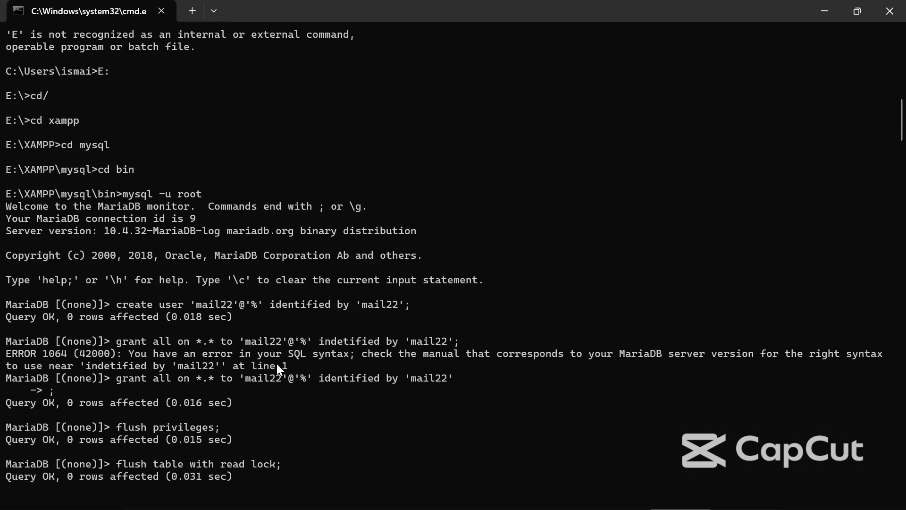
pyautogui.write('show master status;')
pyautogui.press('Return')
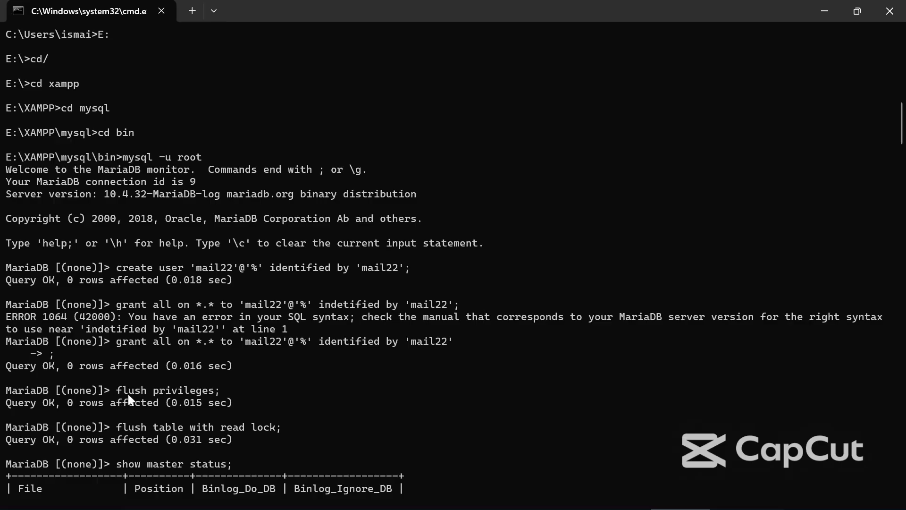
pyautogui.scroll(-1, 171, 396)
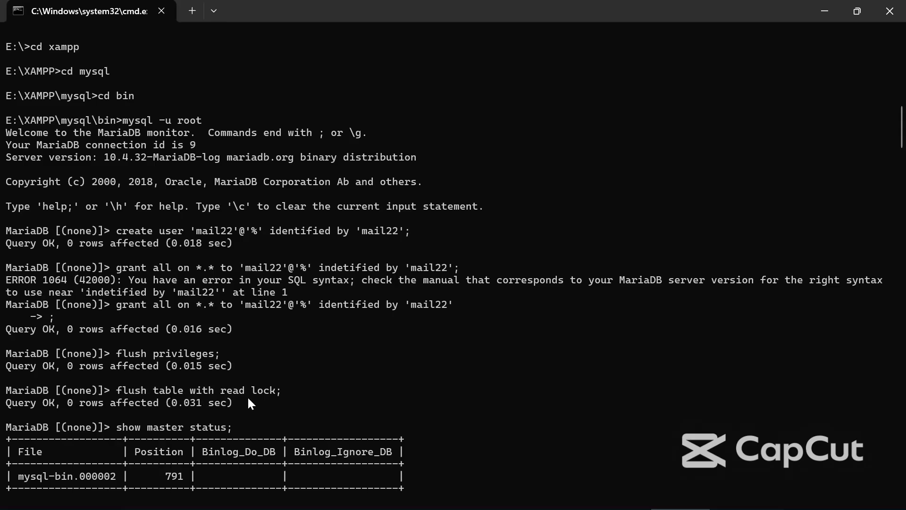
pyautogui.scroll(-1, 248, 403)
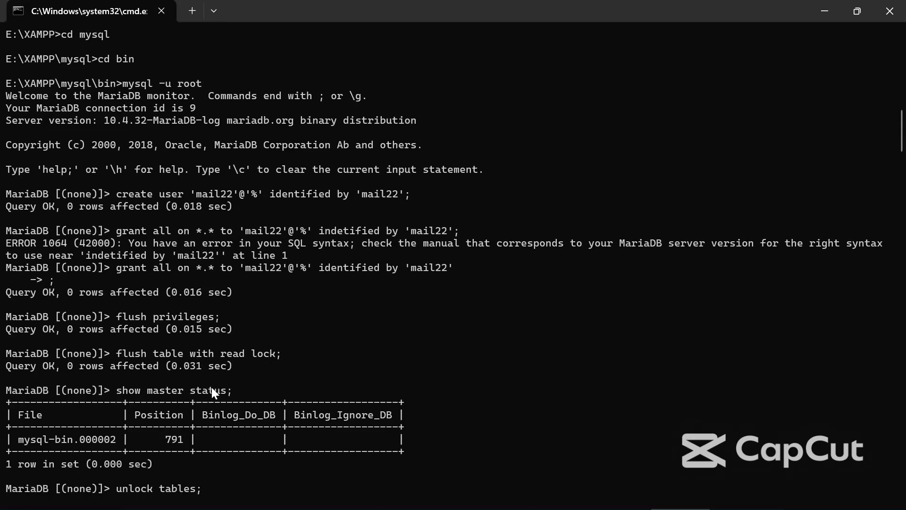
# - Review the unlock tables, stop slave, reset slave and change master to commands, including the master host, port, log file and position settings
pyautogui.scroll(-1, 185, 410)
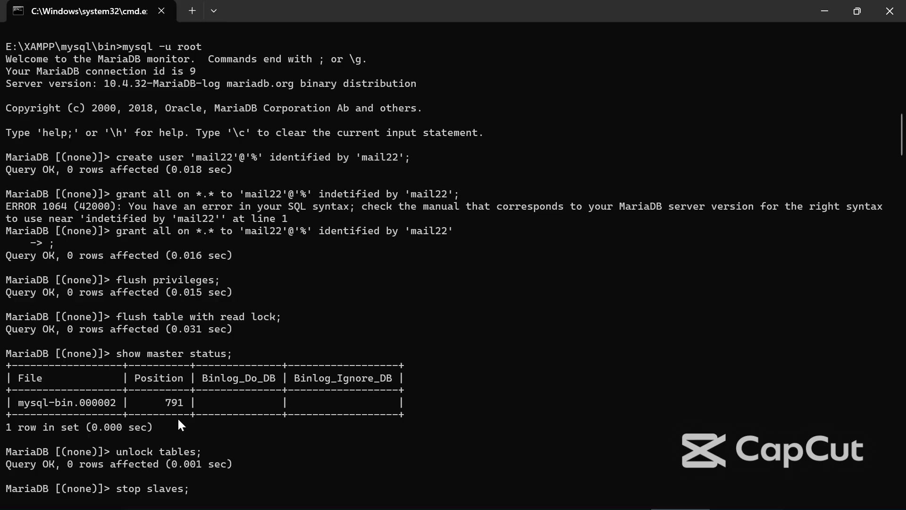
pyautogui.scroll(-1, 178, 418)
pyautogui.scroll(-2, 177, 419)
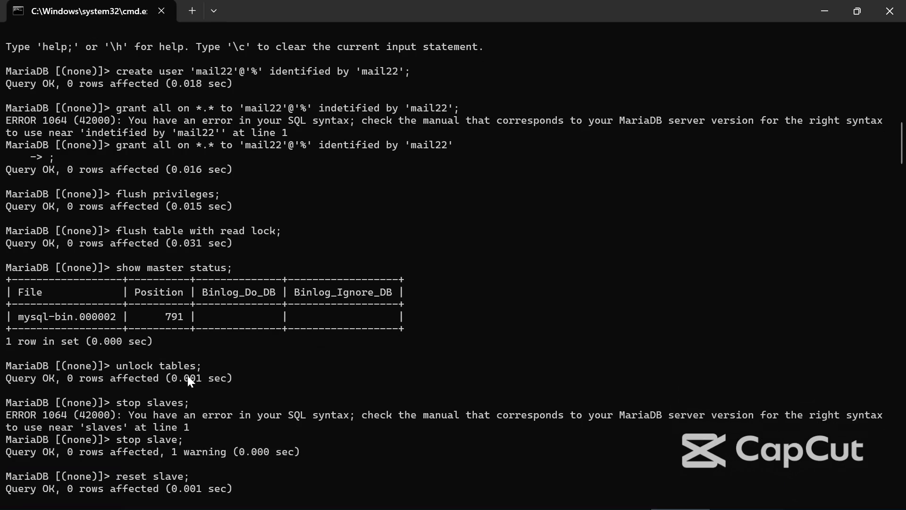
pyautogui.scroll(-2, 206, 379)
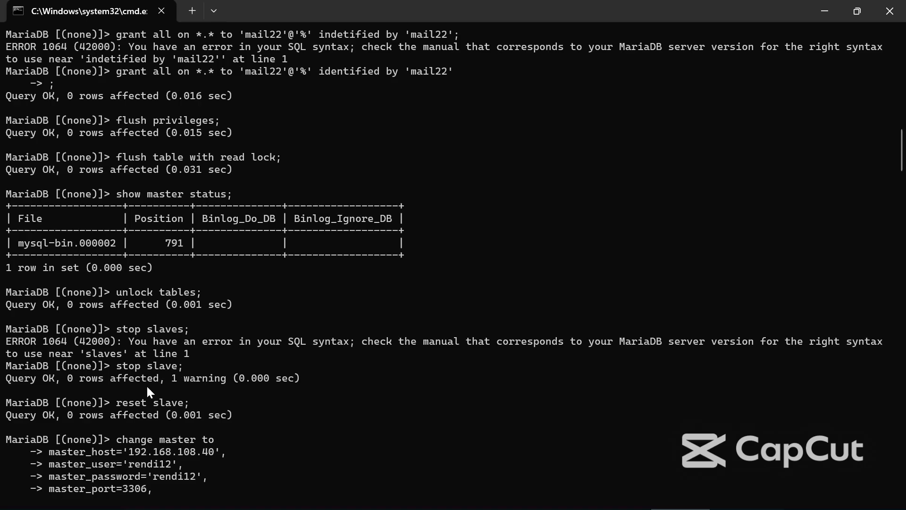
pyautogui.scroll(-1, 148, 387)
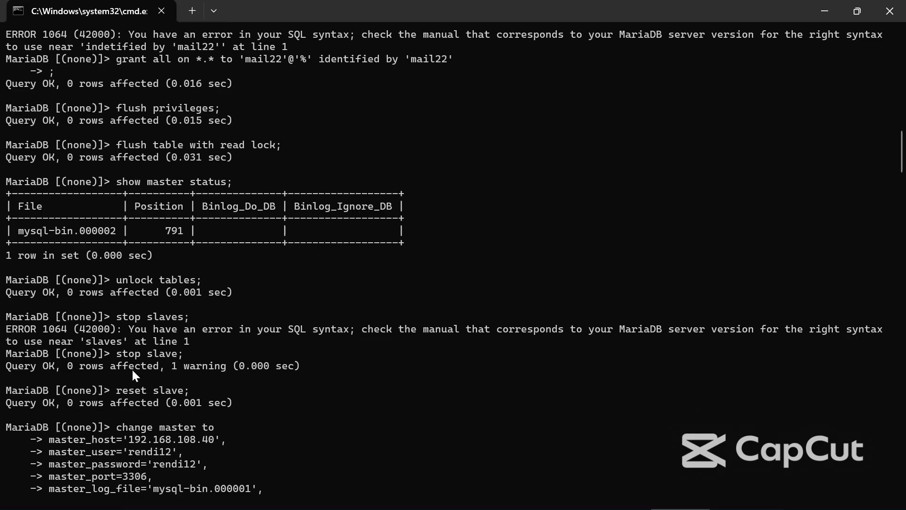
pyautogui.scroll(-3, 140, 398)
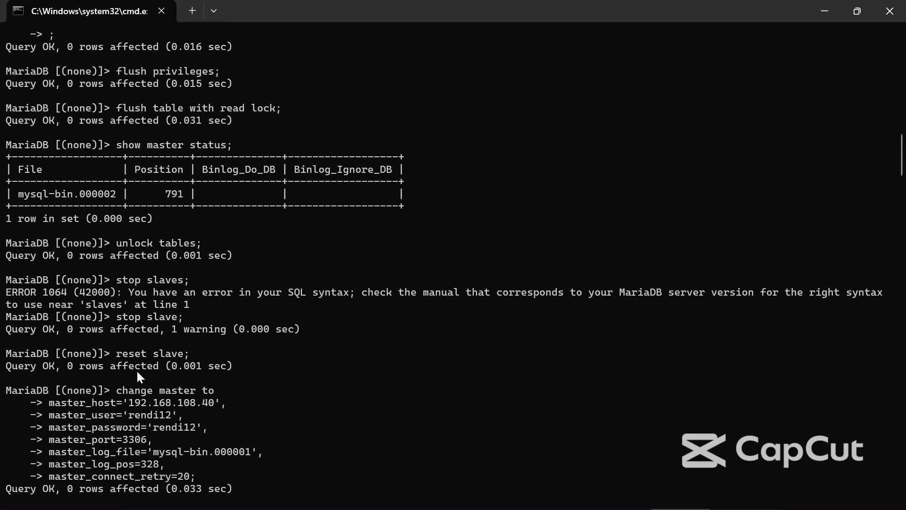
pyautogui.scroll(-3, 159, 367)
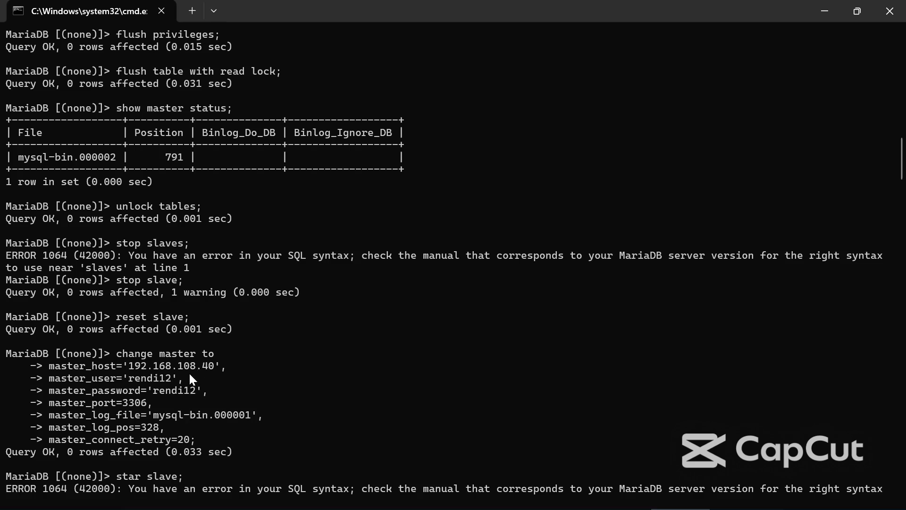
pyautogui.scroll(1, 189, 374)
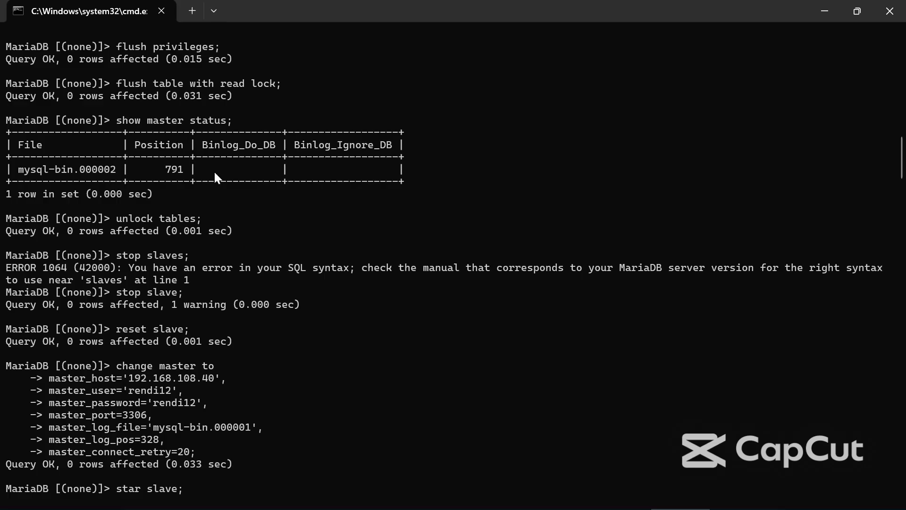
pyautogui.scroll(-1, 181, 368)
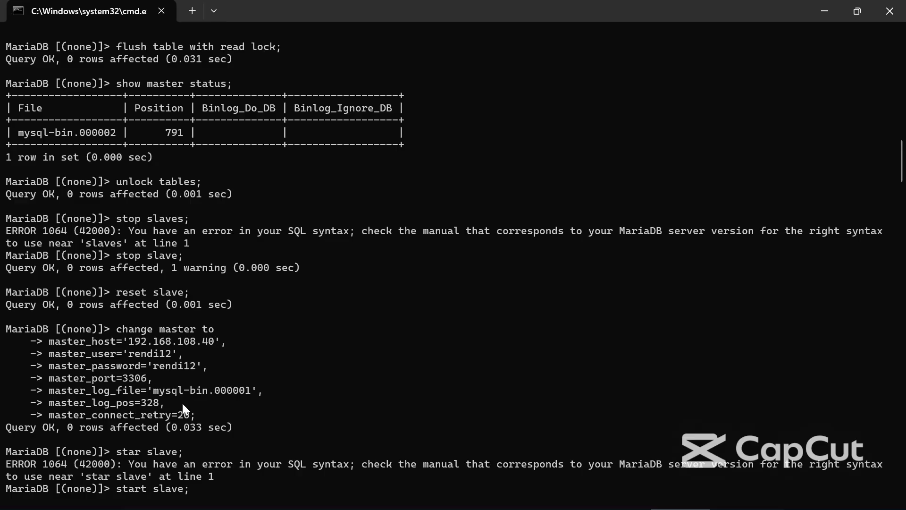
# - Examine the start slave command and the show slave status \G output, including the slave IO and SQL running fields
pyautogui.press('Return')
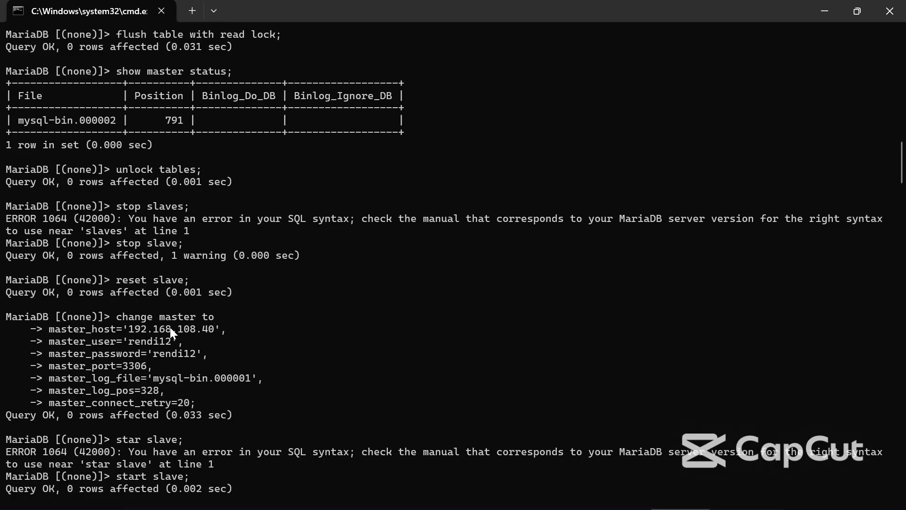
pyautogui.write('show slave status \\G;')
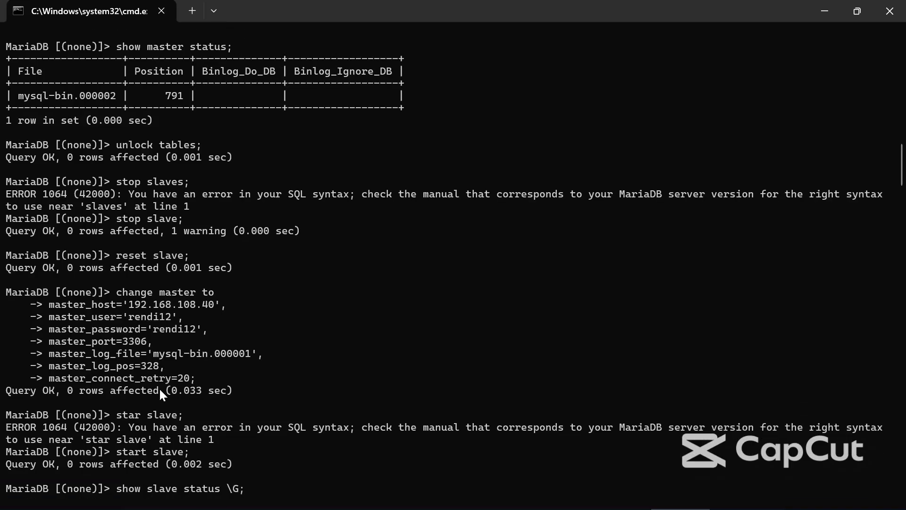
pyautogui.press('Return')
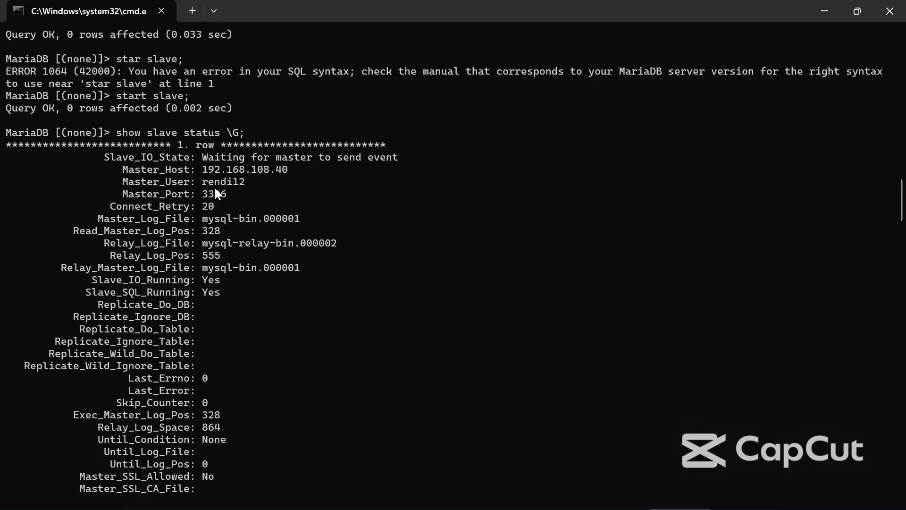
pyautogui.scroll(-11, 215, 188)
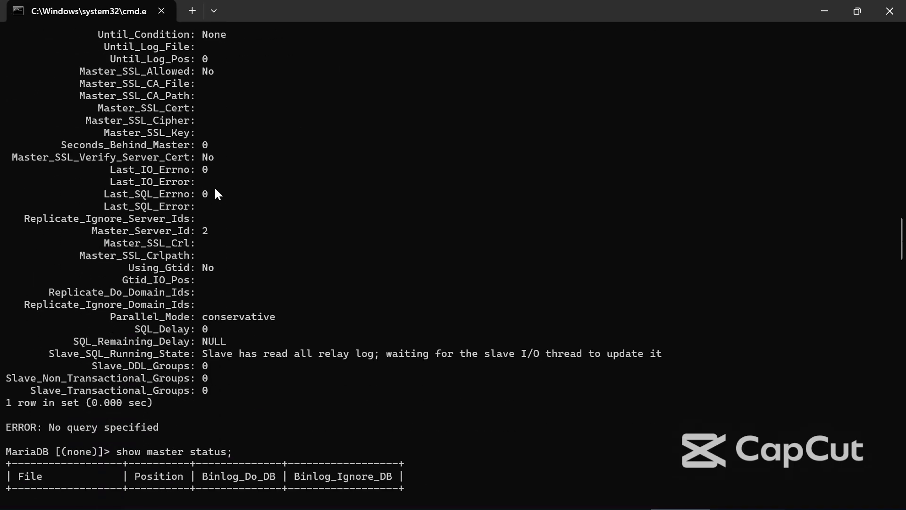
pyautogui.scroll(-1, 216, 189)
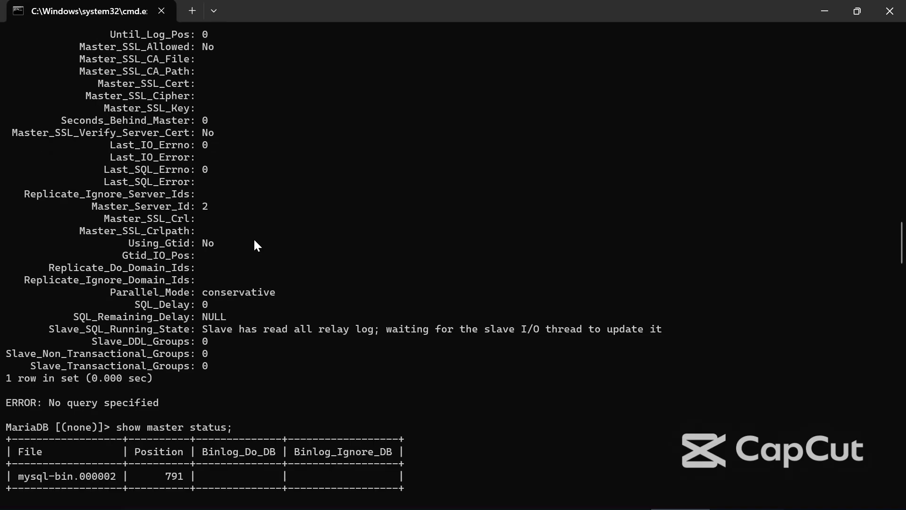
pyautogui.scroll(12, 224, 393)
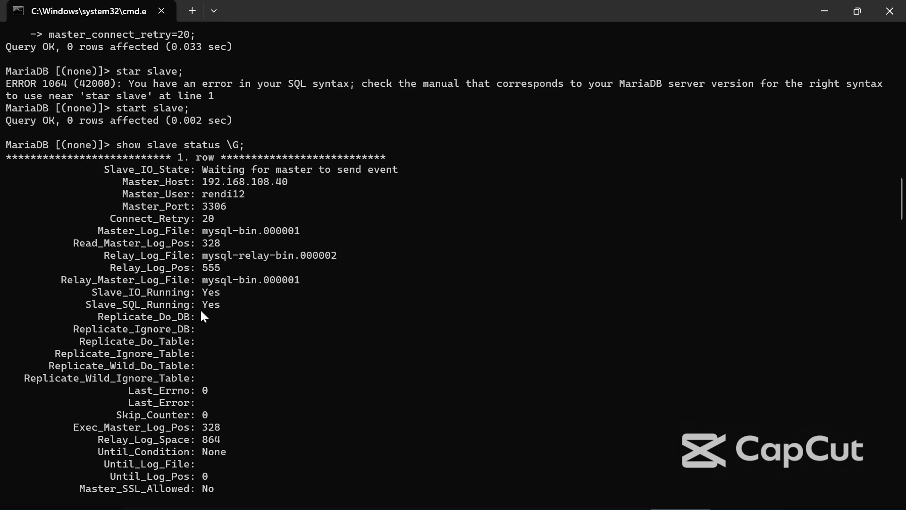
pyautogui.scroll(-14, 201, 312)
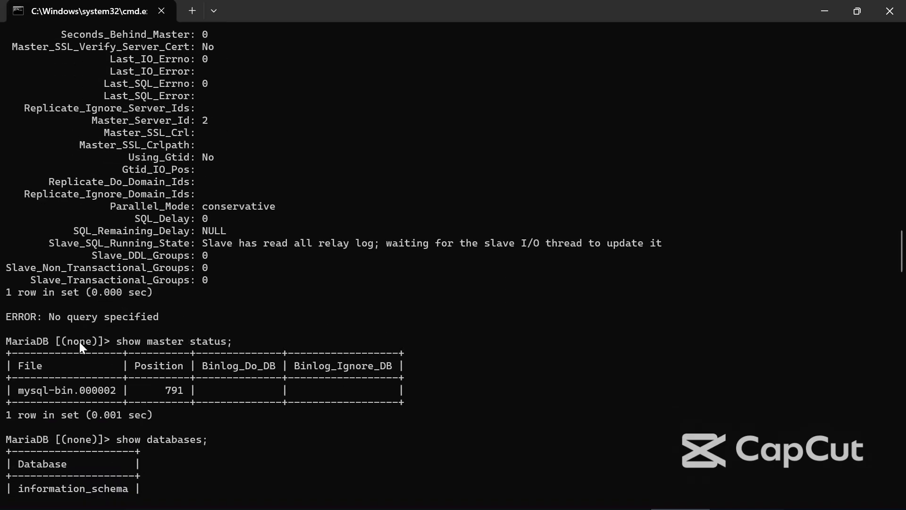
# - Review the show master status, show databases and attempted database creation commands, comparing them with the preceding slave status output
pyautogui.scroll(-2, 166, 343)
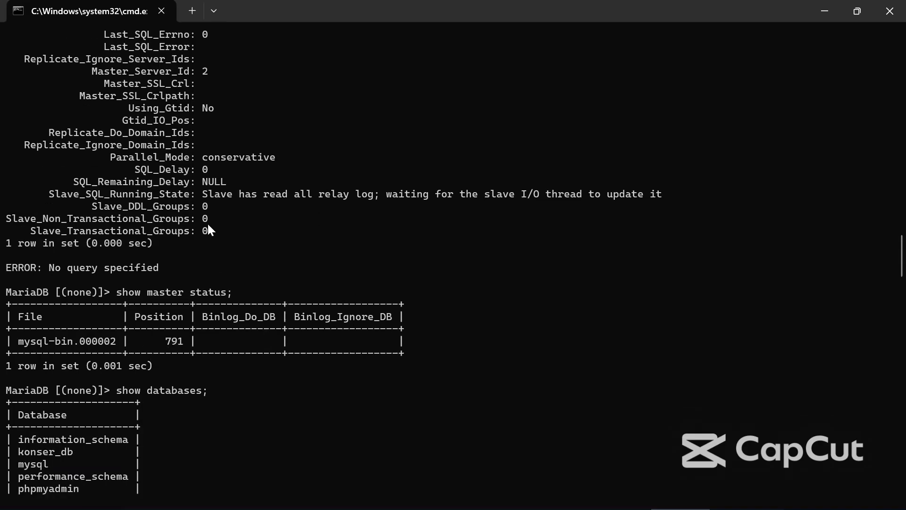
pyautogui.scroll(2, 208, 211)
pyautogui.scroll(-2, 209, 209)
pyautogui.scroll(-1, 205, 307)
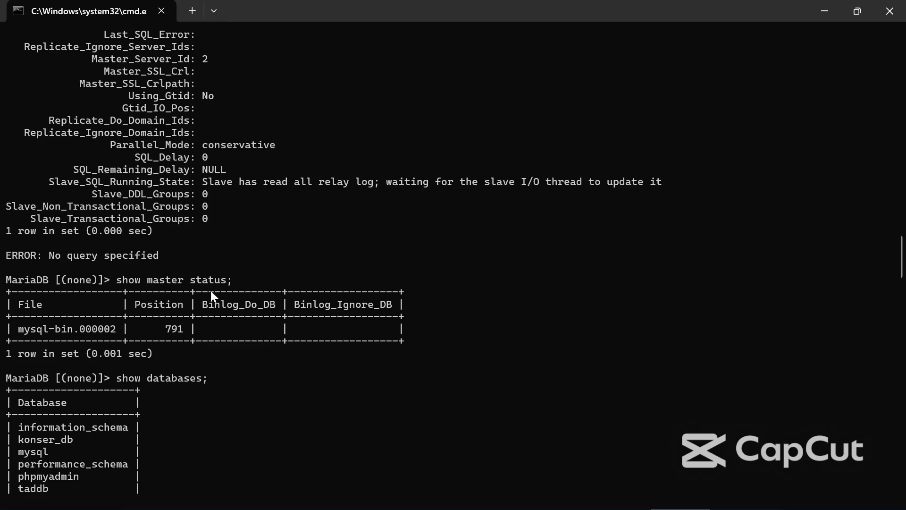
pyautogui.scroll(-3, 210, 291)
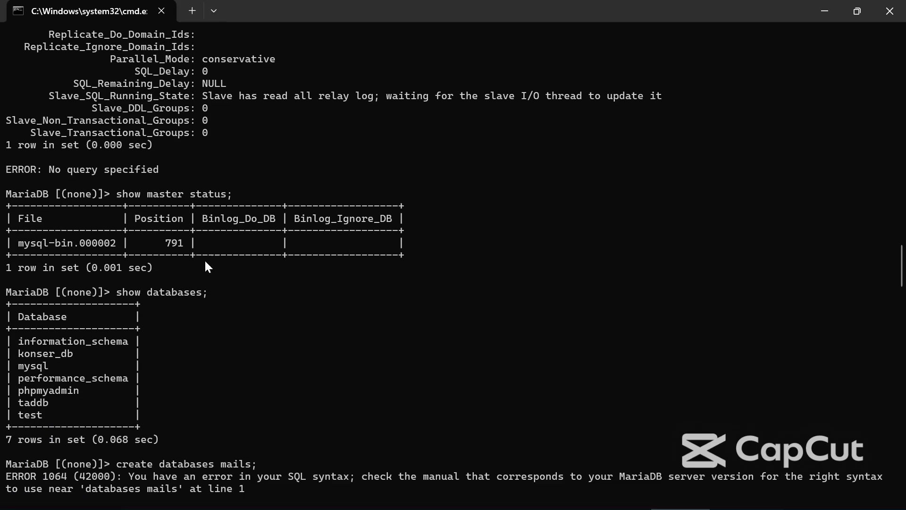
pyautogui.scroll(-1, 206, 246)
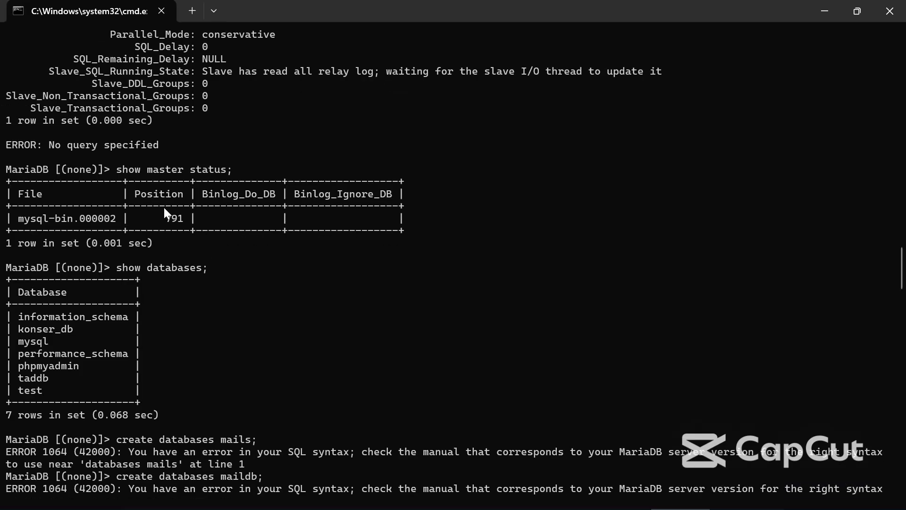
pyautogui.scroll(10, 163, 208)
pyautogui.scroll(-6, 163, 208)
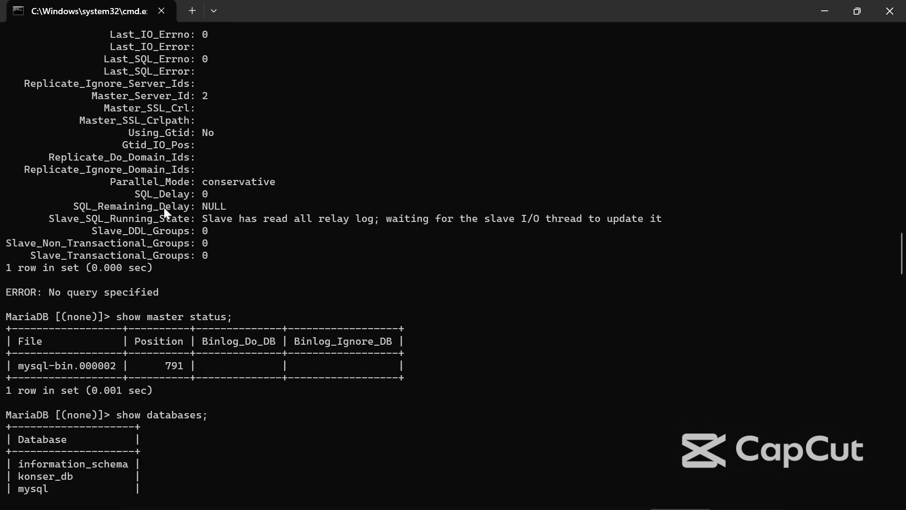
pyautogui.scroll(-6, 163, 208)
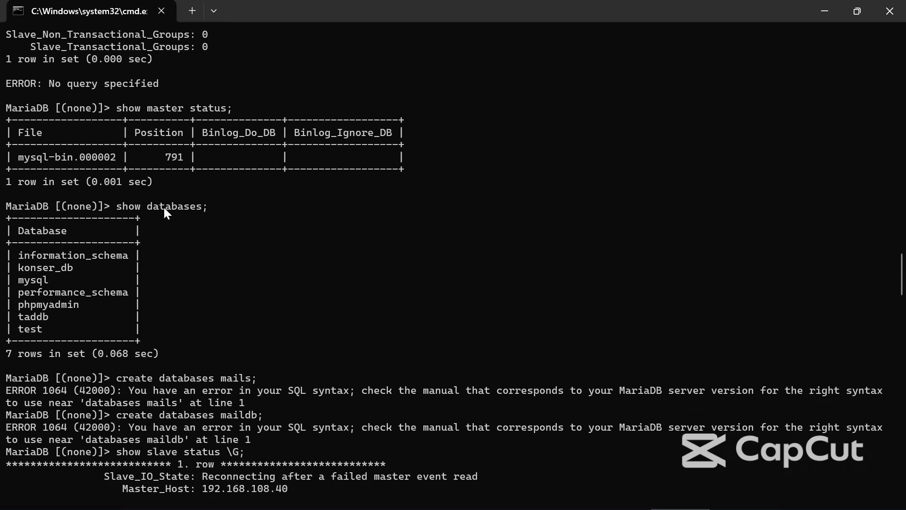
pyautogui.scroll(2, 164, 208)
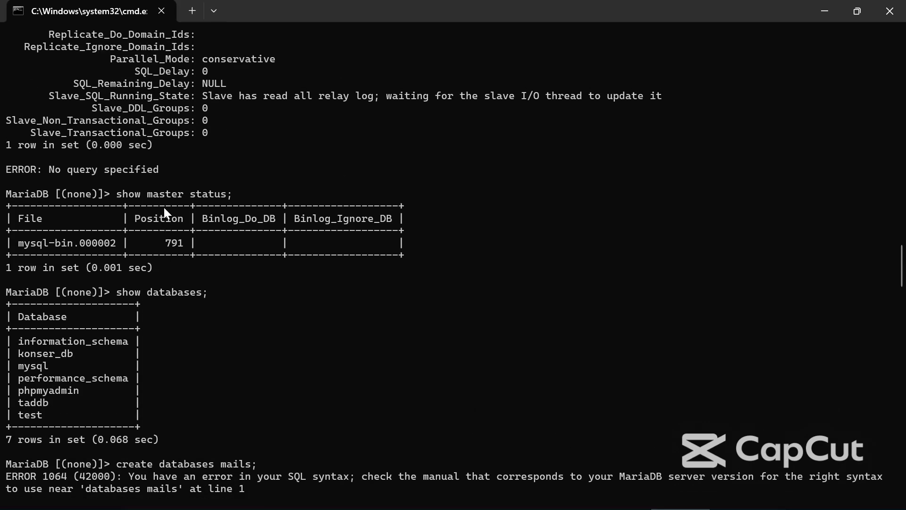
pyautogui.hotkey('alt', 'Tab')
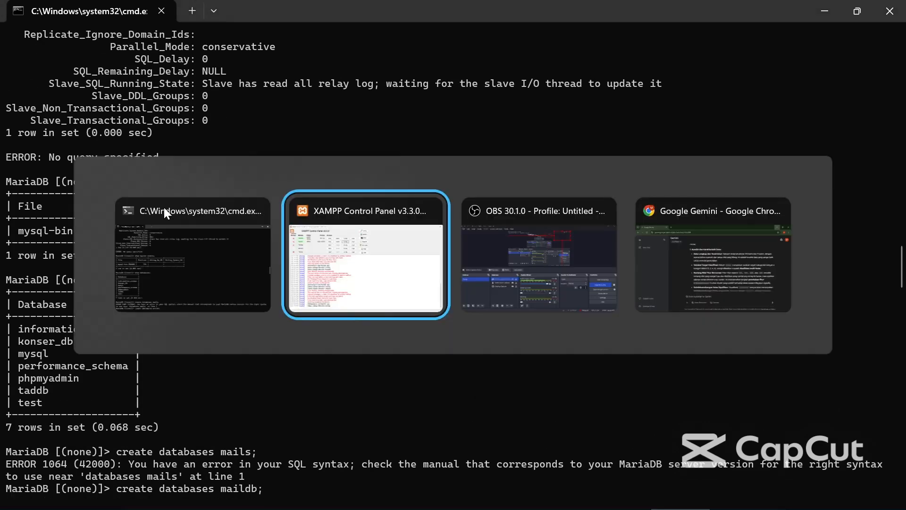
pyautogui.hotkey('alt', 'shift', 'Tab')
pyautogui.scroll(4, 163, 207)
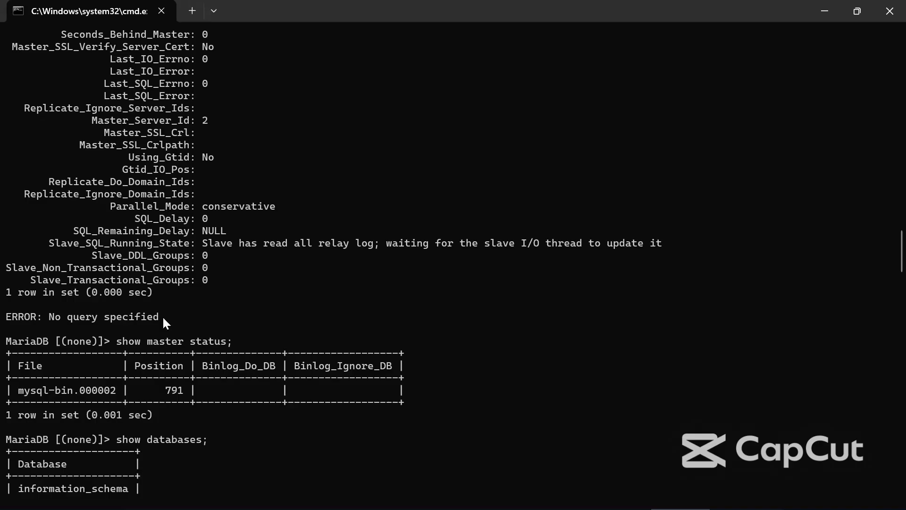
pyautogui.scroll(20, 233, 188)
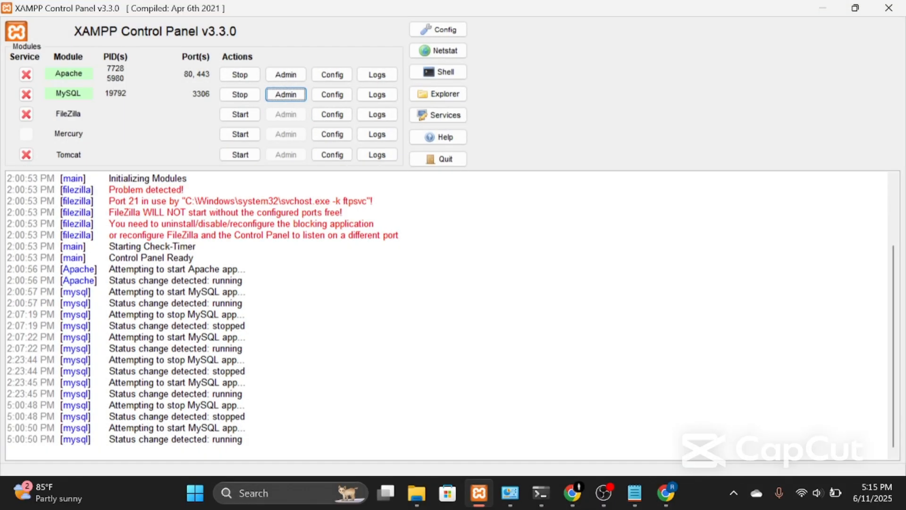
# - Switch to Windows Control Panel, list all its items and open the Windows Defender Firewall settings
pyautogui.hotkey('alt', 'Tab')
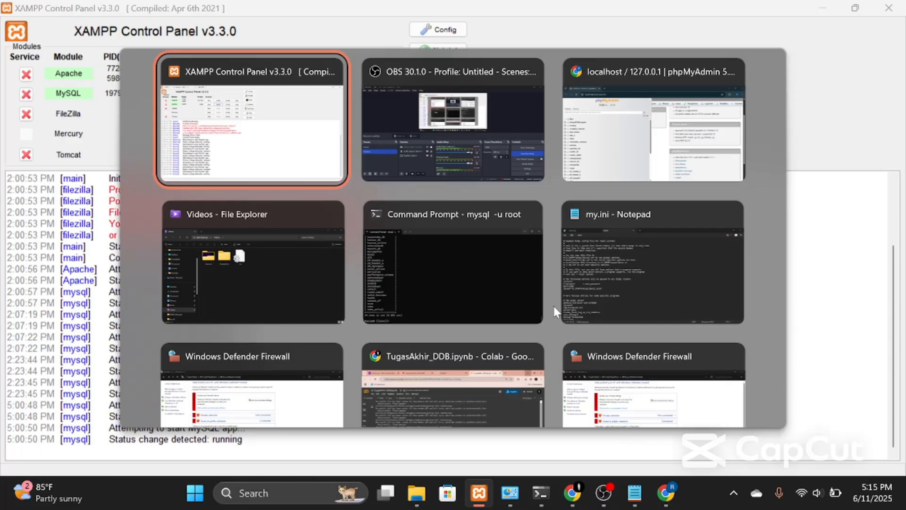
pyautogui.hotkey('alt', 'Tab')
pyautogui.click(297, 491)
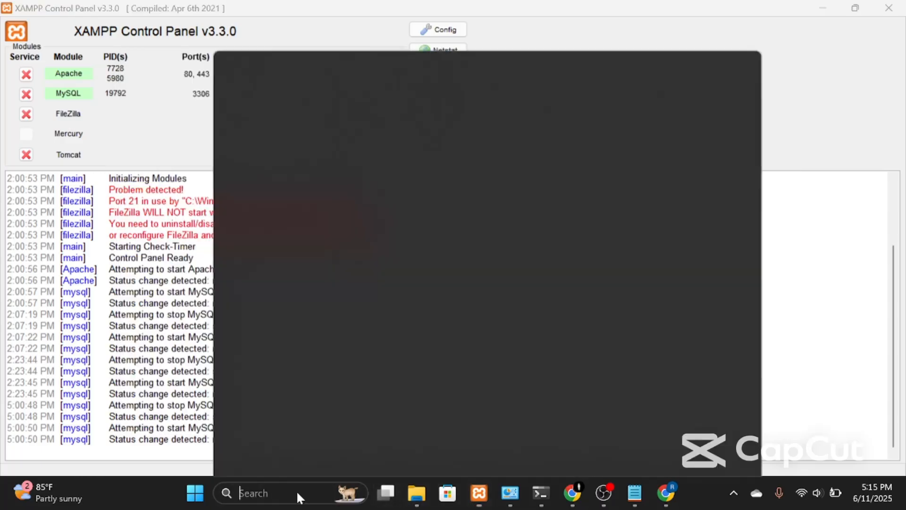
pyautogui.click(303, 103)
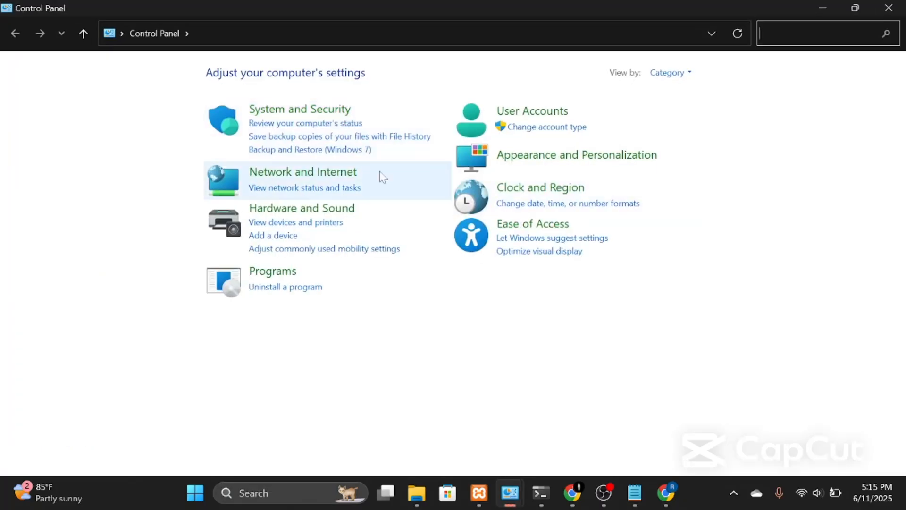
pyautogui.click(200, 26)
pyautogui.write('all')
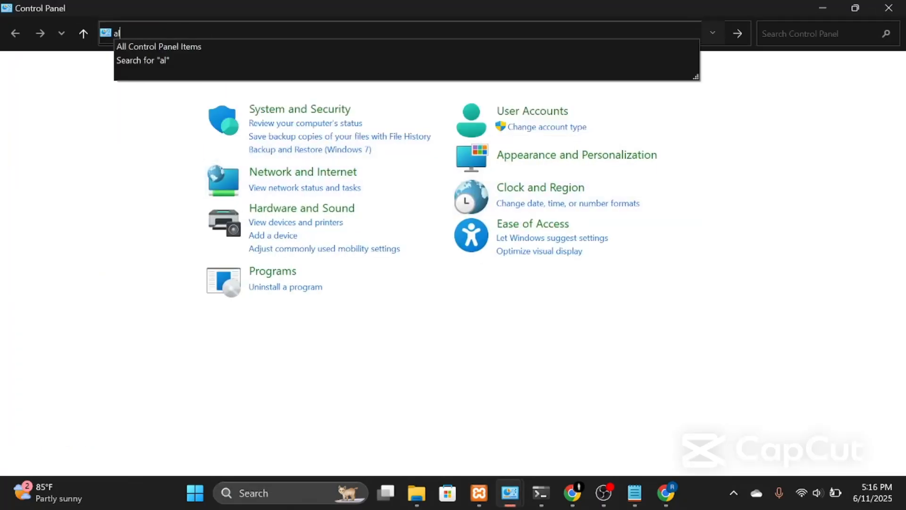
pyautogui.click(189, 48)
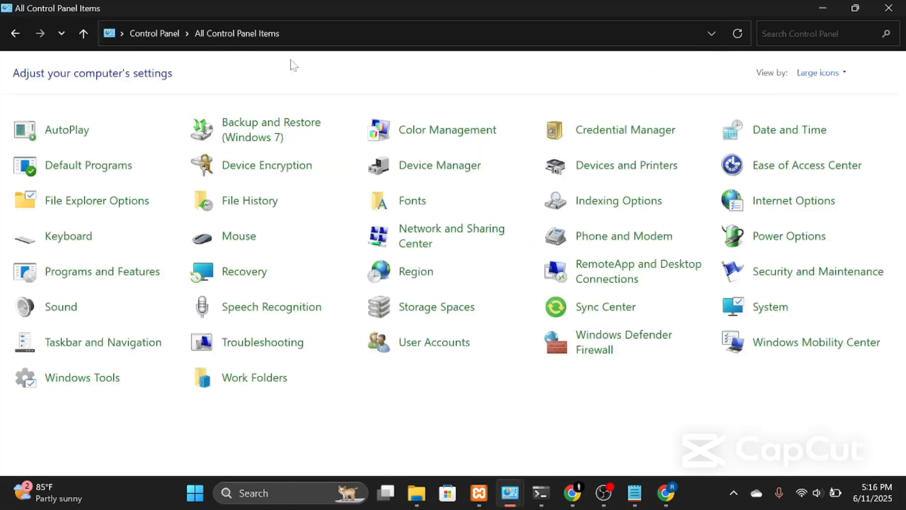
pyautogui.click(580, 347)
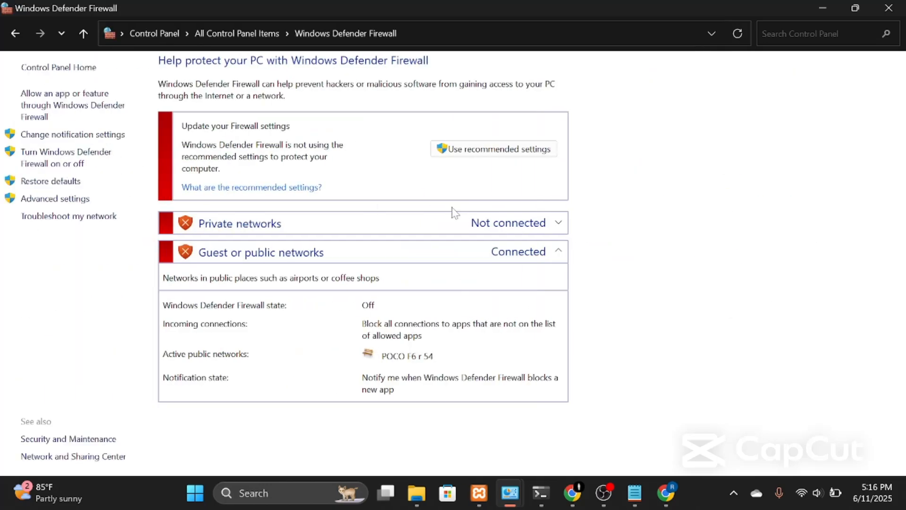
# - Close the Windows Defender Firewall window and open MySQL's my.ini configuration file from the XAMPP Control Panel
pyautogui.click(889, 8)
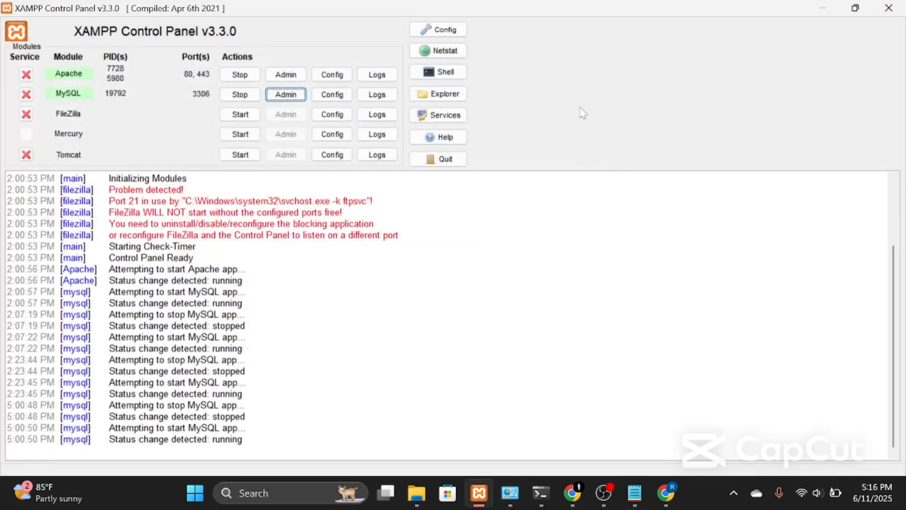
pyautogui.click(343, 97)
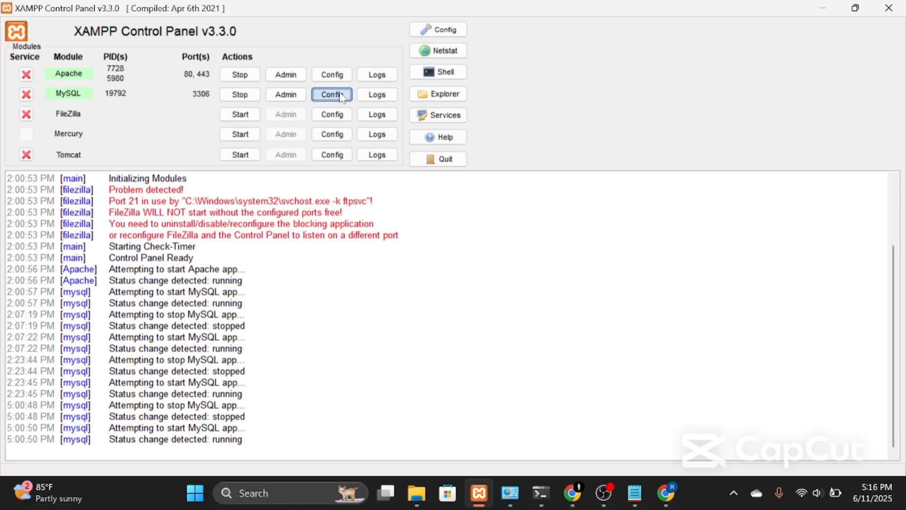
pyautogui.click(378, 102)
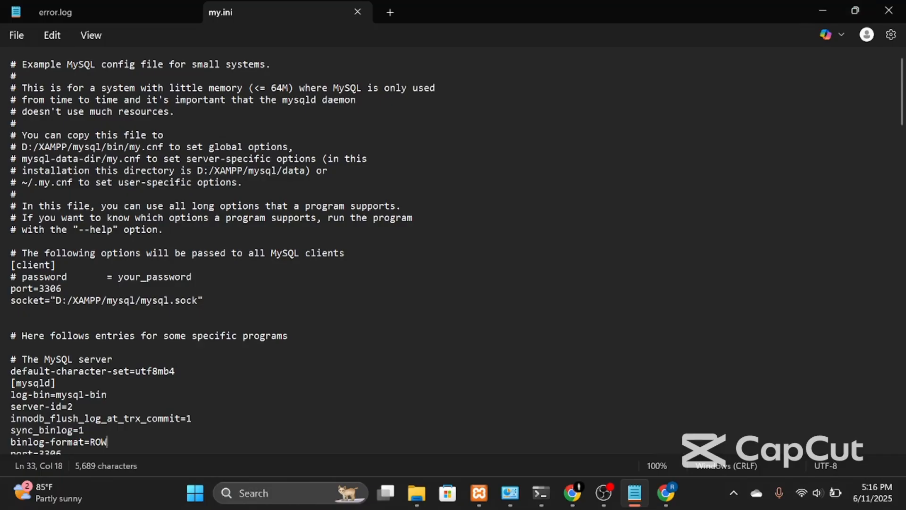
# - Examine my.ini from the [mysqld] log-bin, server-id, sync_binlog and binlog-format settings through to the end of the file
pyautogui.scroll(-4, 212, 250)
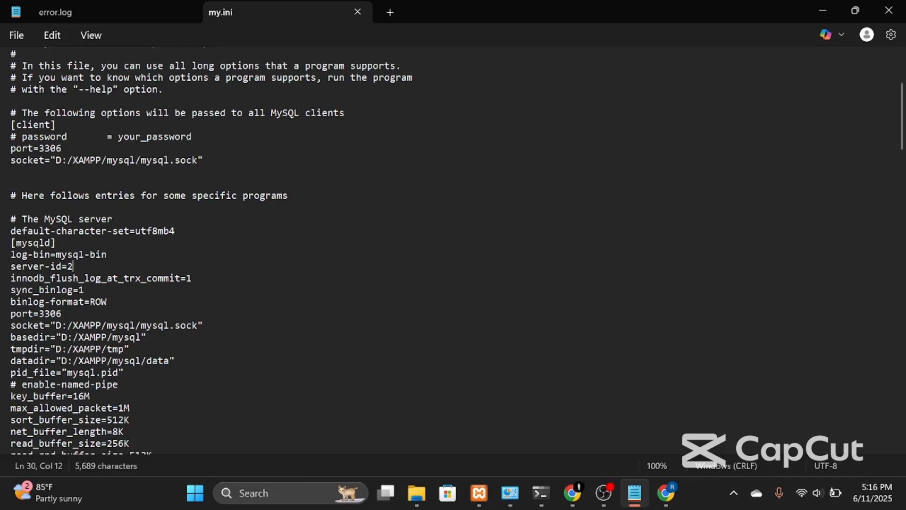
pyautogui.scroll(-13, 453, 250)
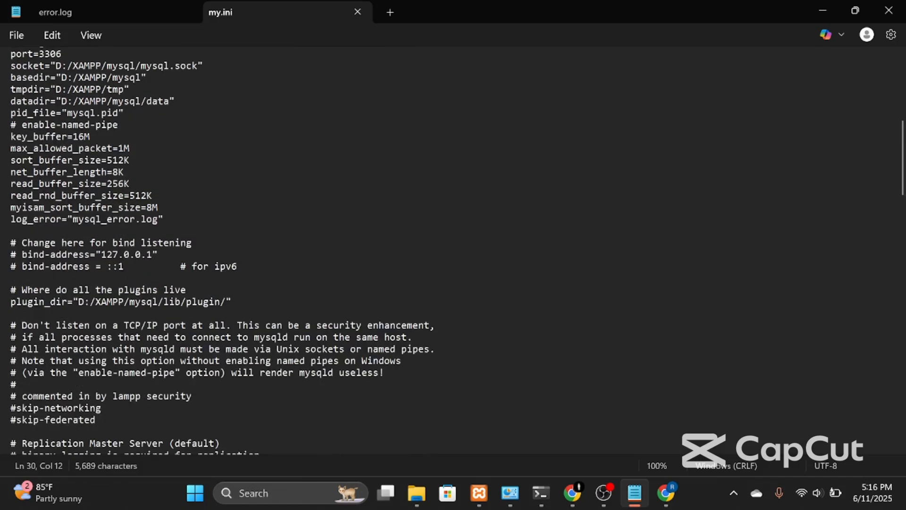
pyautogui.scroll(-10, 453, 250)
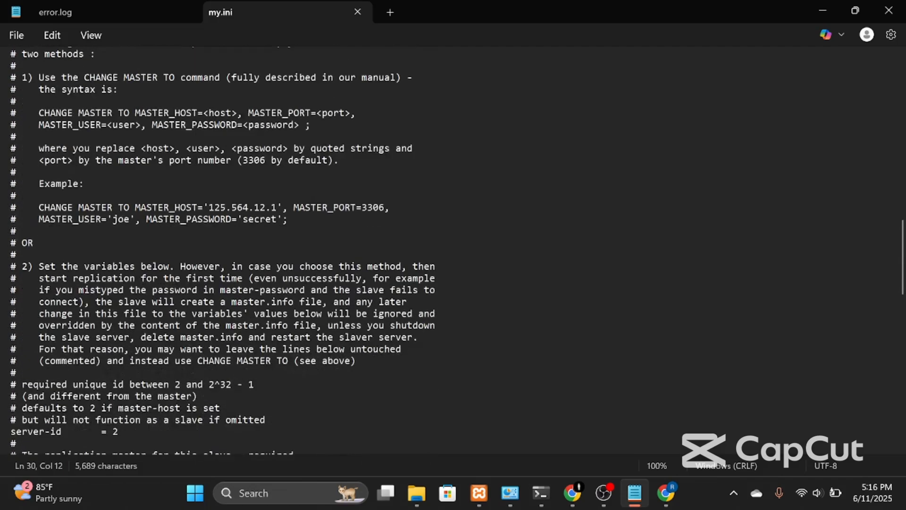
pyautogui.scroll(-8, 454, 251)
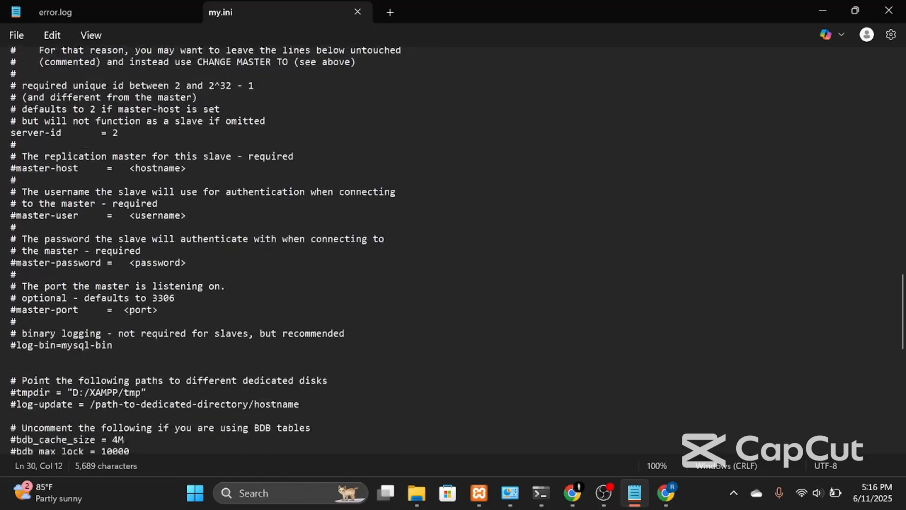
pyautogui.scroll(-16, 454, 250)
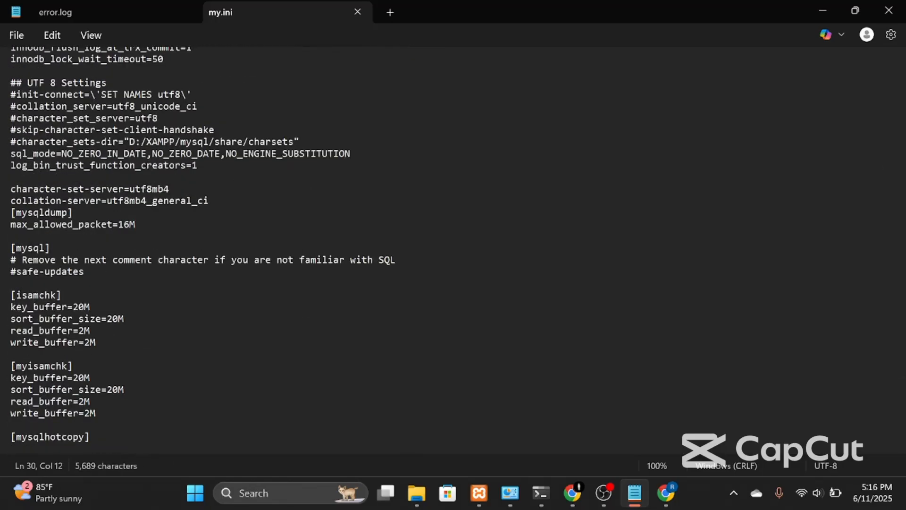
# - Review the Replication Master Server and Replication Slave sections of my.ini, including their server-id entries
pyautogui.scroll(12, 454, 250)
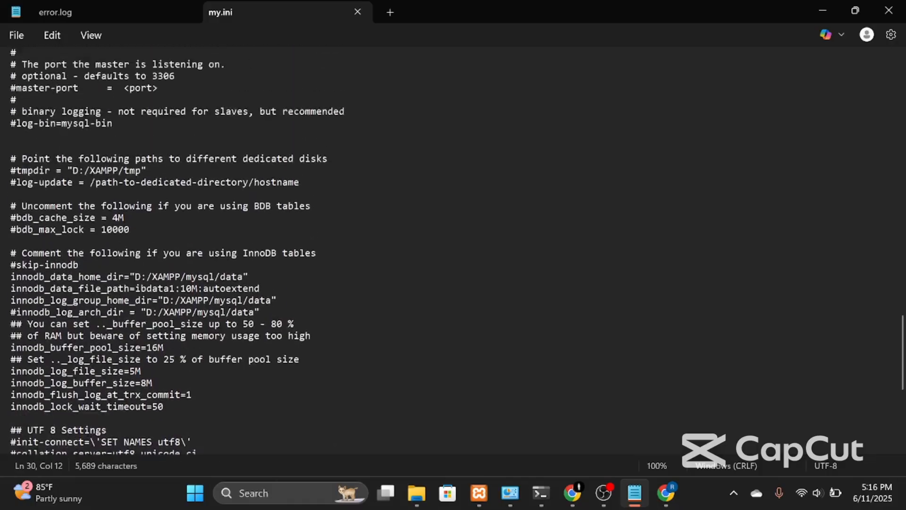
pyautogui.scroll(18, 453, 250)
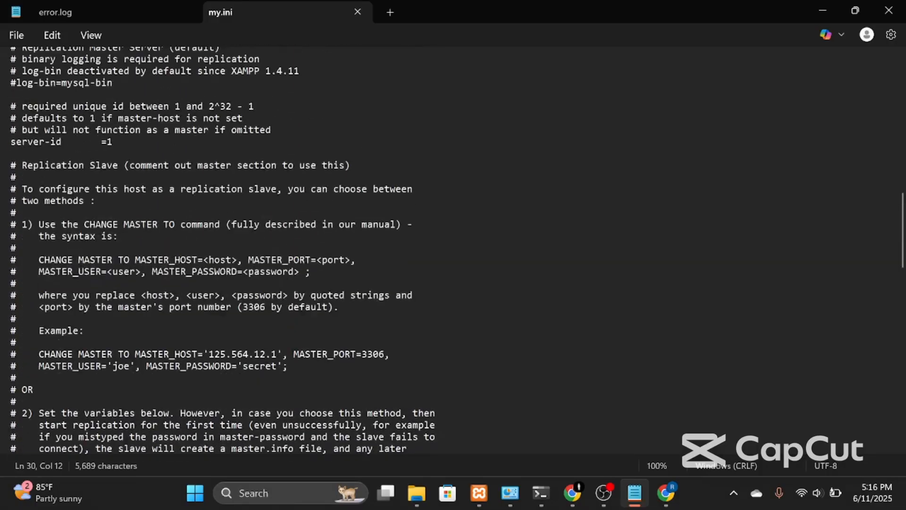
pyautogui.scroll(-8, 453, 250)
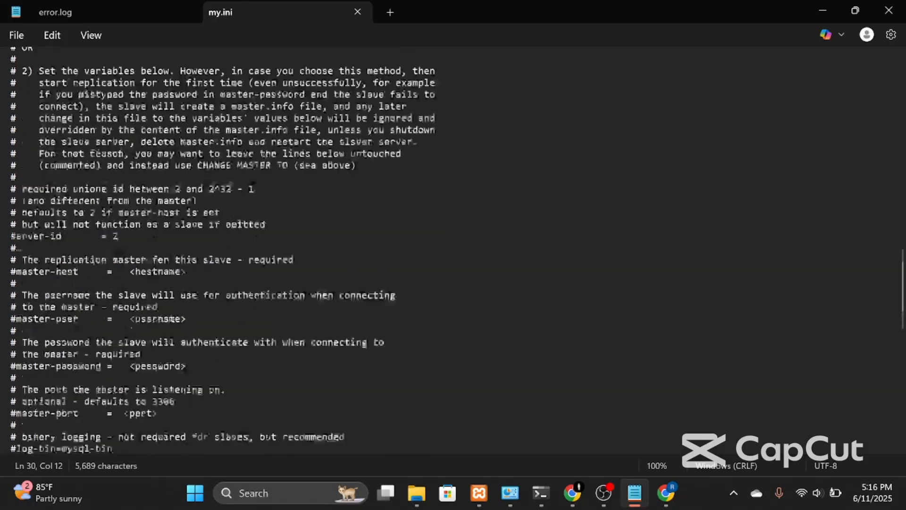
pyautogui.scroll(-4, 453, 250)
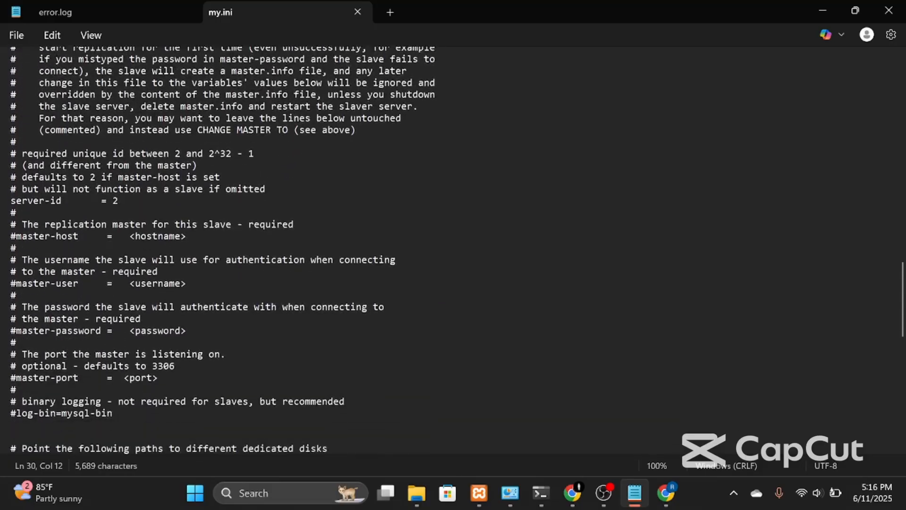
pyautogui.scroll(9, 453, 250)
pyautogui.scroll(-4, 453, 251)
pyautogui.scroll(-7, 453, 251)
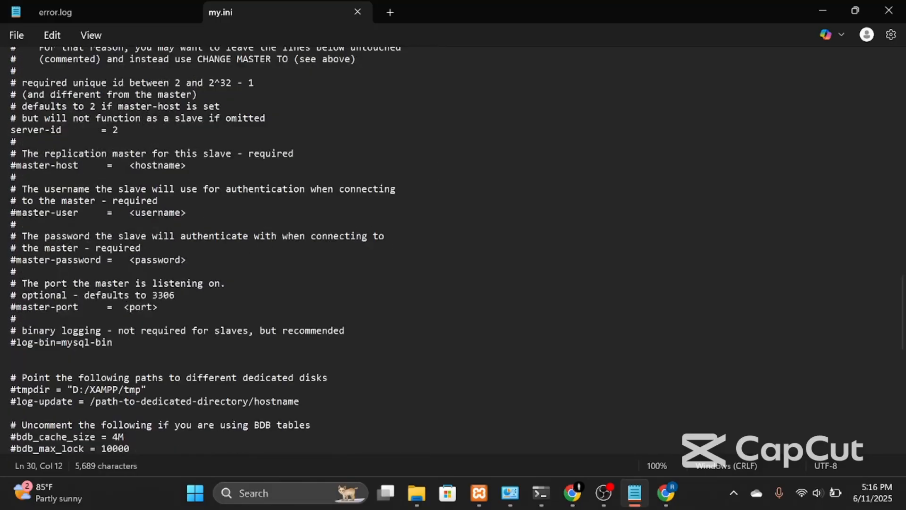
# - Look through the master connection options, InnoDB settings and UTF 8 settings in the rest of my.ini
pyautogui.scroll(-2, 453, 250)
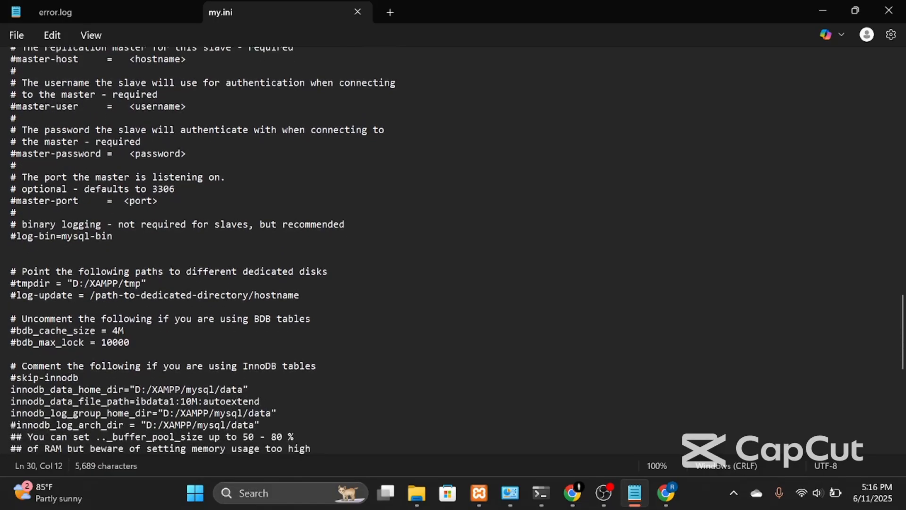
pyautogui.scroll(1, 453, 250)
pyautogui.scroll(-2, 453, 250)
pyautogui.scroll(-3, 453, 250)
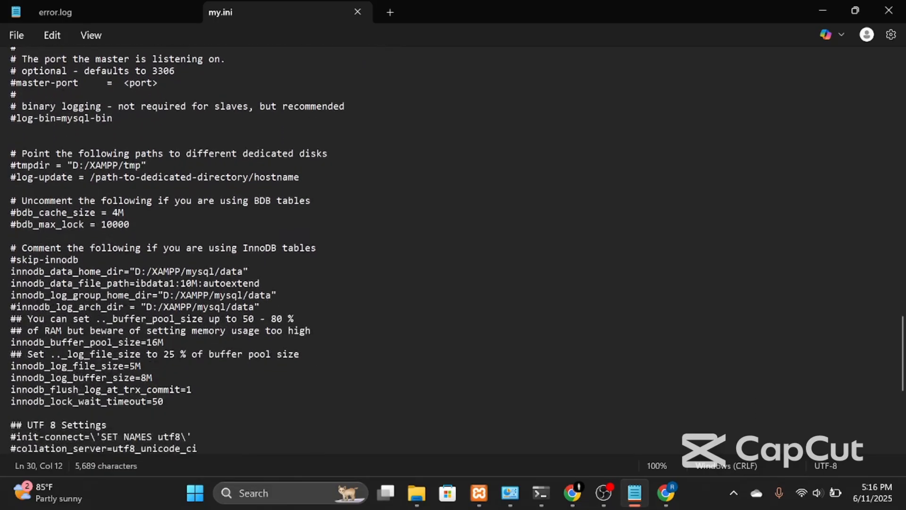
pyautogui.scroll(-7, 454, 250)
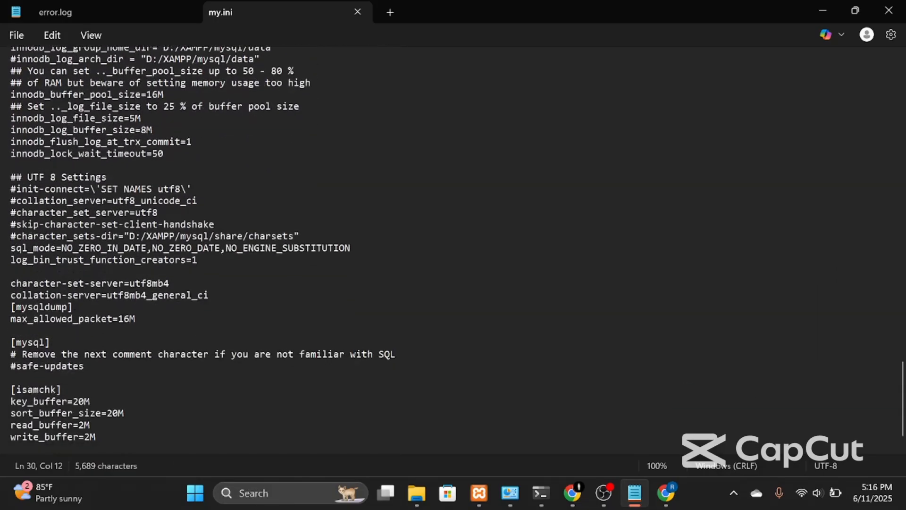
pyautogui.scroll(-2, 453, 251)
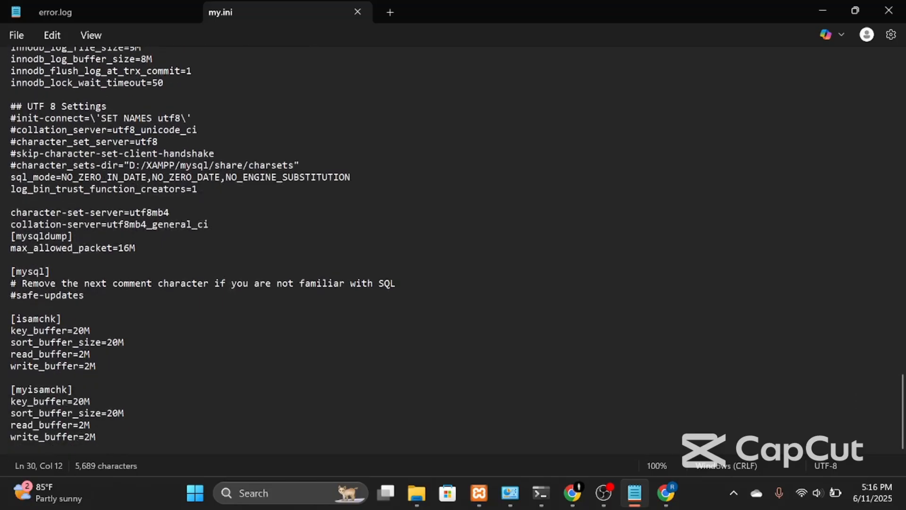
# - Recheck the server-id entries in the [mysqld], master and slave sections of my.ini, and close the file
pyautogui.scroll(20, 453, 250)
pyautogui.scroll(4, 454, 251)
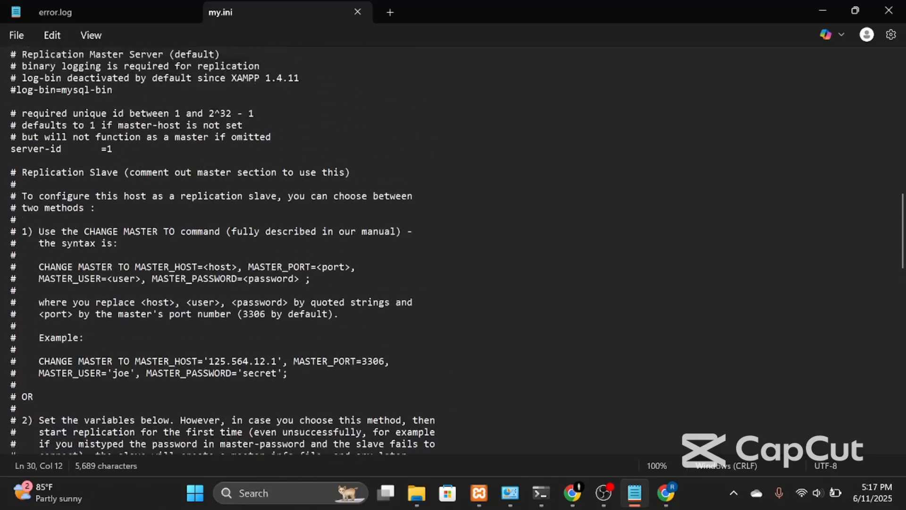
pyautogui.scroll(8, 453, 250)
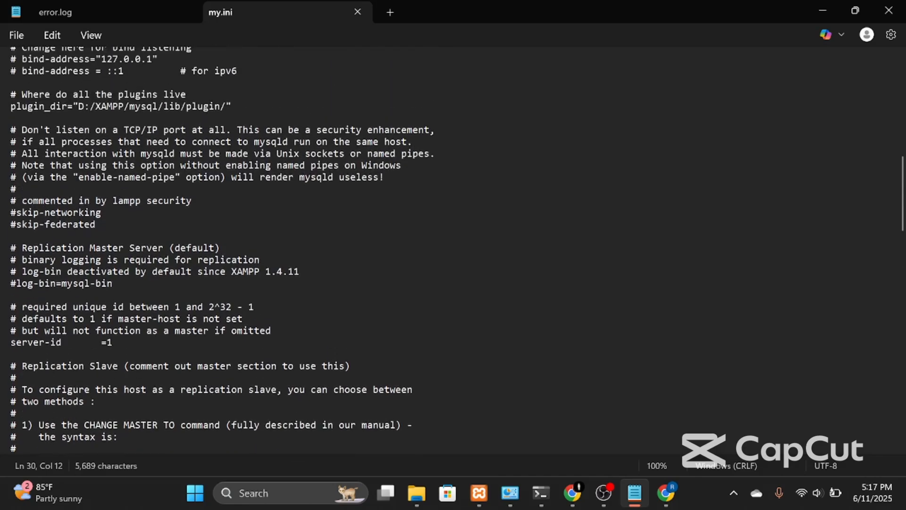
pyautogui.scroll(6, 453, 250)
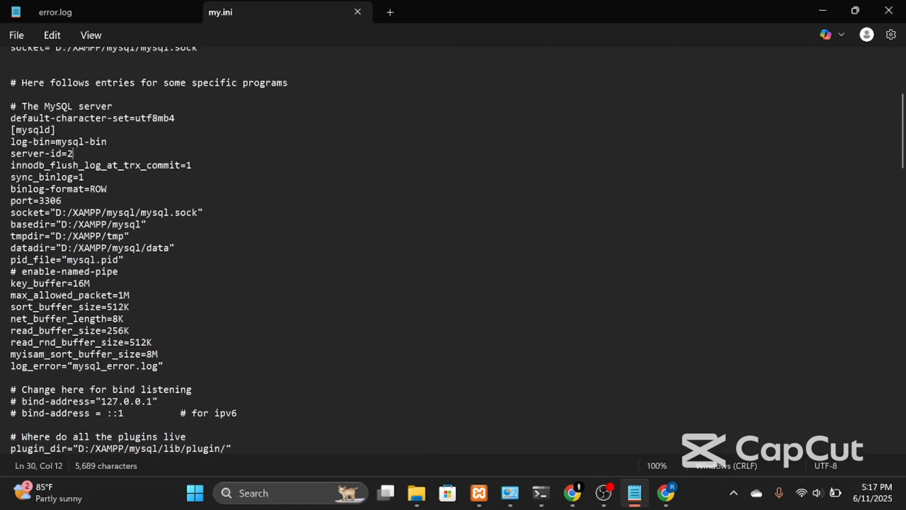
pyautogui.scroll(-18, 453, 251)
pyautogui.scroll(-8, 453, 250)
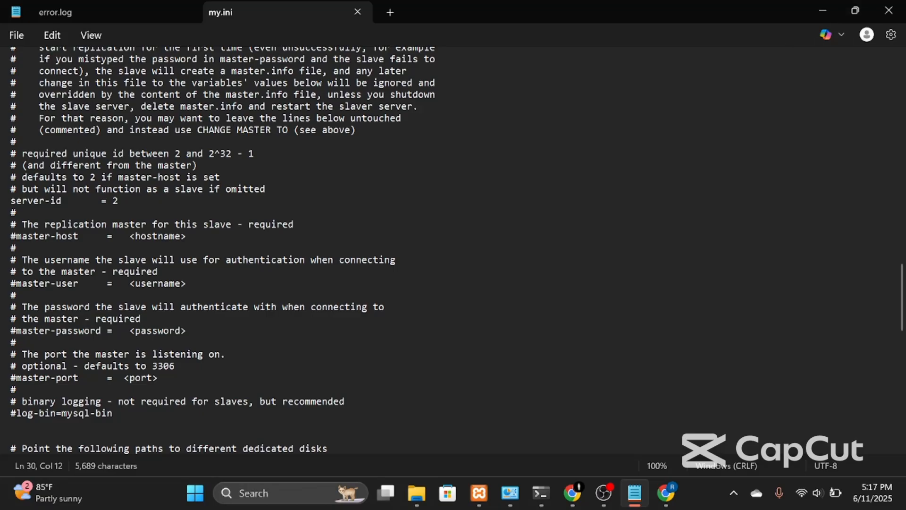
pyautogui.click(889, 10)
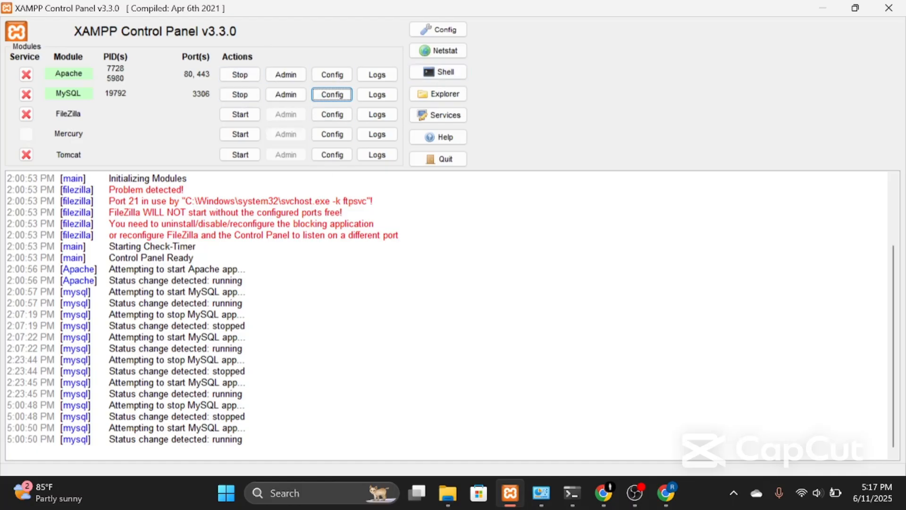
# - Switch to the Command Prompt mysql session, go back to the ipconfig command at its start and maximize the window
pyautogui.hotkey('alt', 'Tab')
pyautogui.hotkey('alt', 'Left')
pyautogui.hotkey('alt', 'Down')
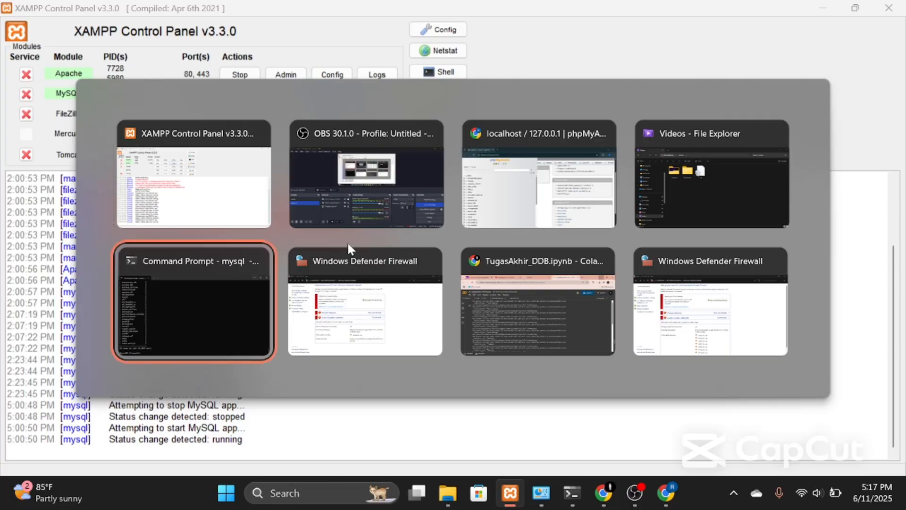
pyautogui.scroll(15, 429, 184)
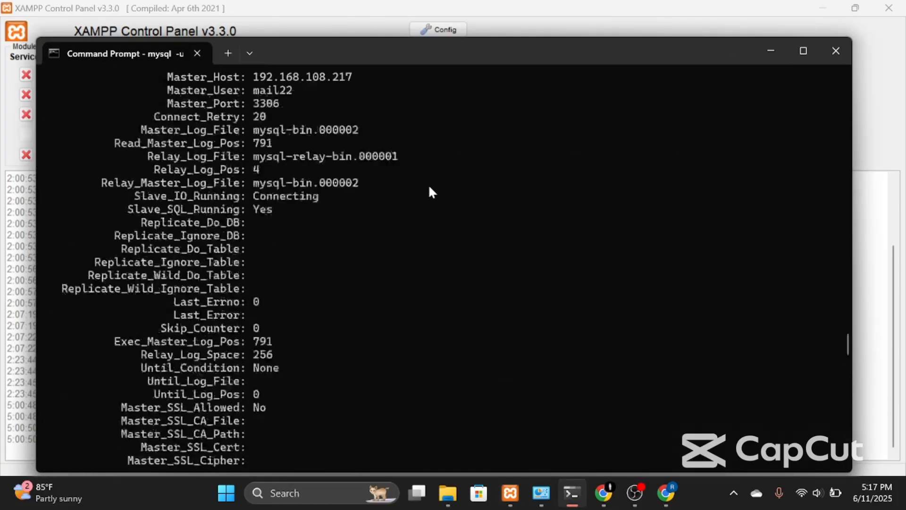
pyautogui.scroll(20, 429, 184)
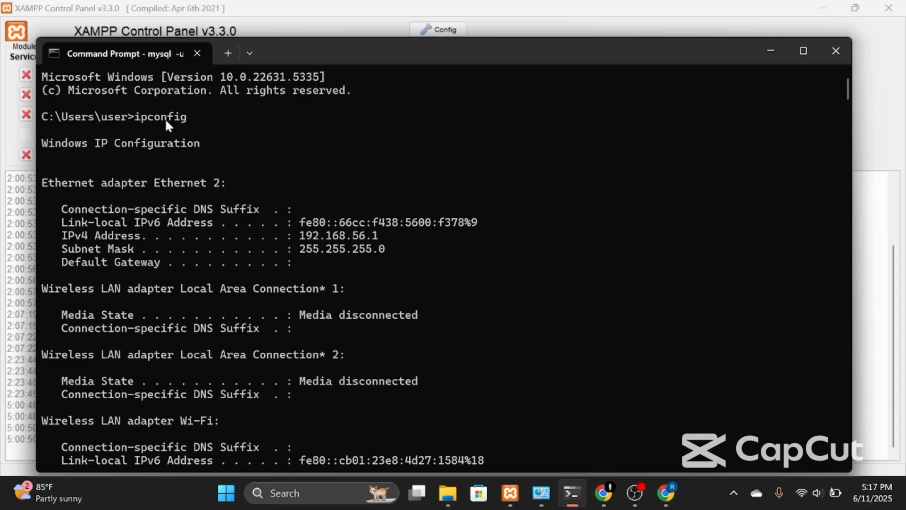
pyautogui.click(804, 49)
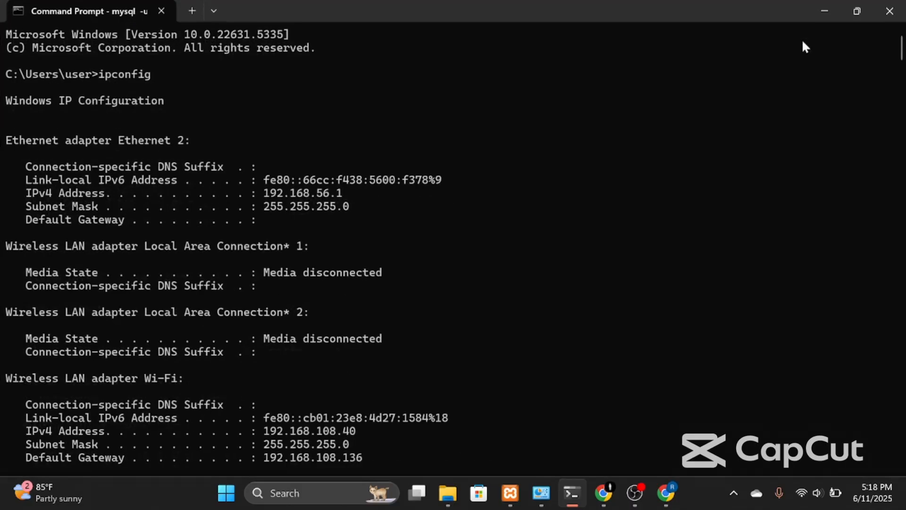
# - Review the Wi-Fi adapter's IPv4 address and the ping of 192.168.108.217 in the Command Prompt output
pyautogui.scroll(-3, 284, 280)
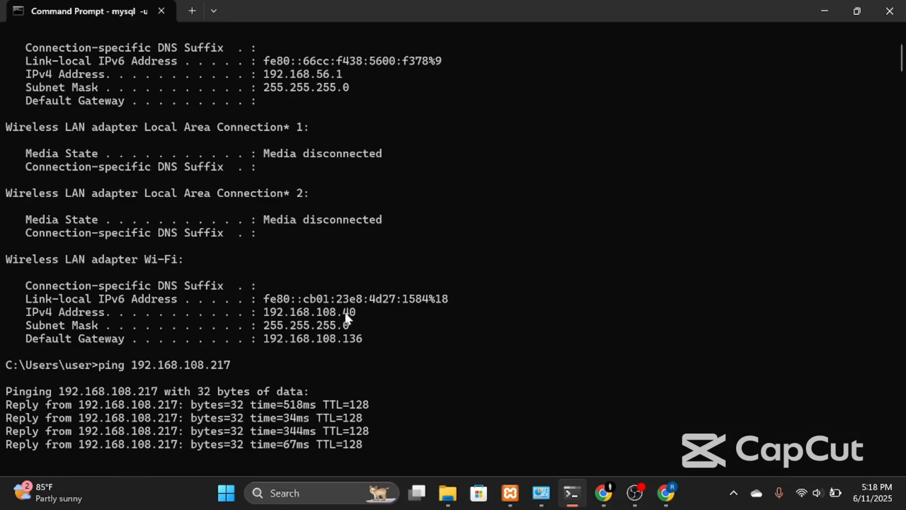
pyautogui.scroll(-3, 344, 312)
pyautogui.scroll(-1, 346, 317)
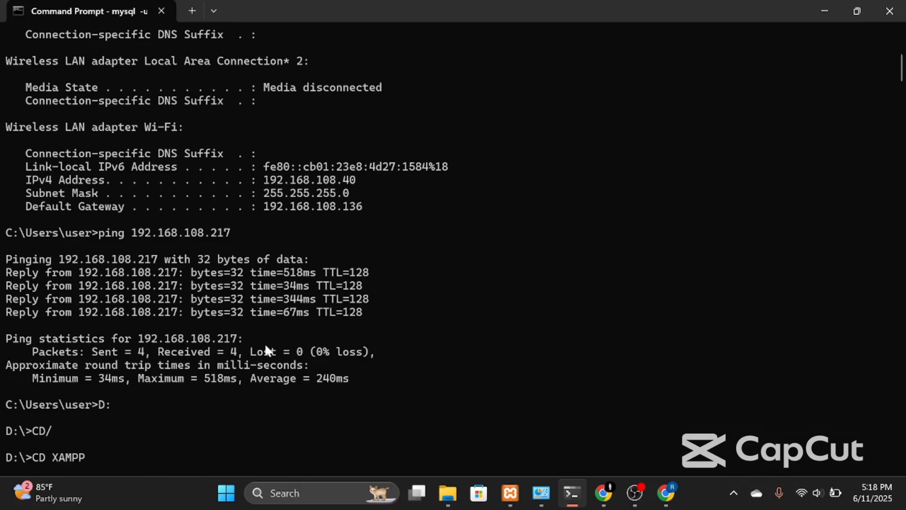
# - Review the commands that change to D:\XAMPP\mysql\bin and the mysql -u root login
pyautogui.scroll(-4, 266, 346)
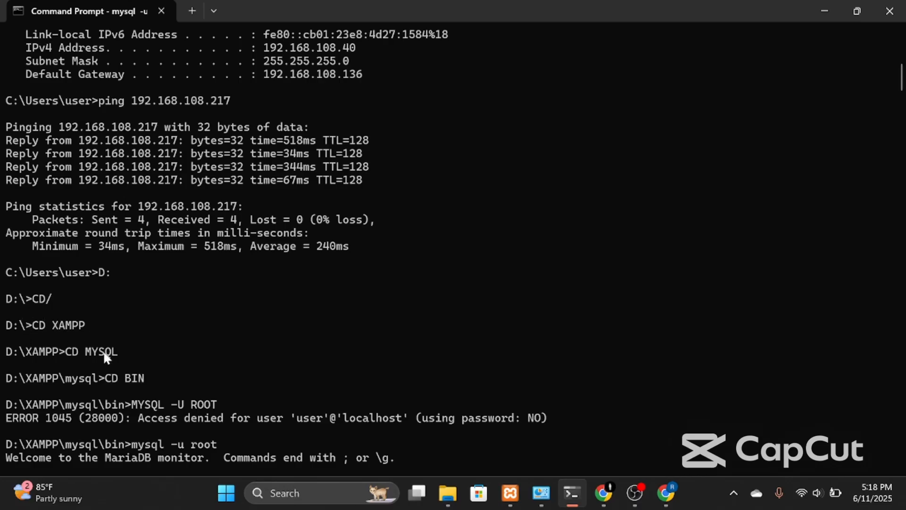
pyautogui.scroll(-3, 137, 366)
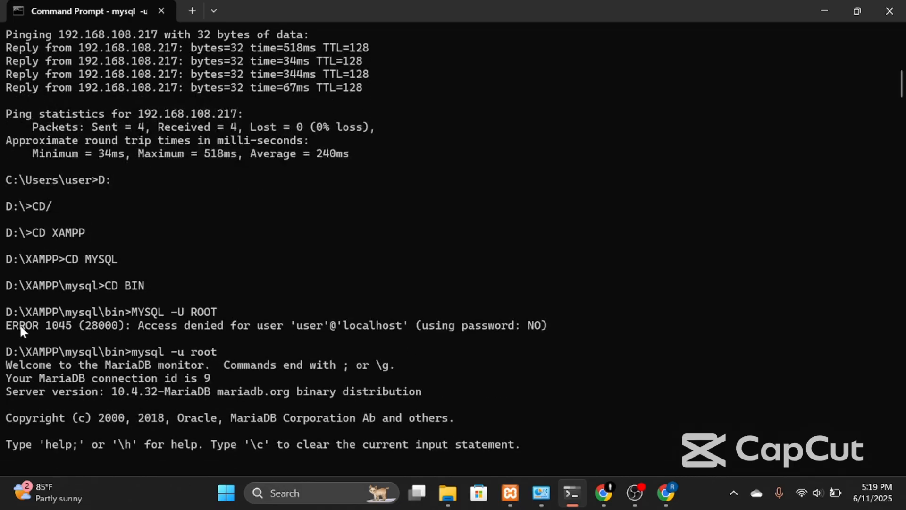
pyautogui.scroll(-1, 136, 335)
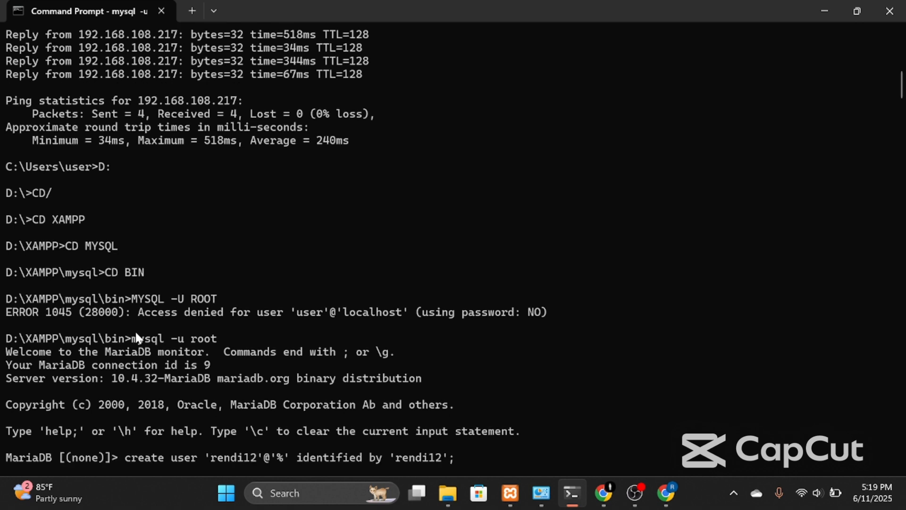
# - Review the create user, grant all on *.* and flush privileges commands for the replication user
pyautogui.scroll(-1, 155, 351)
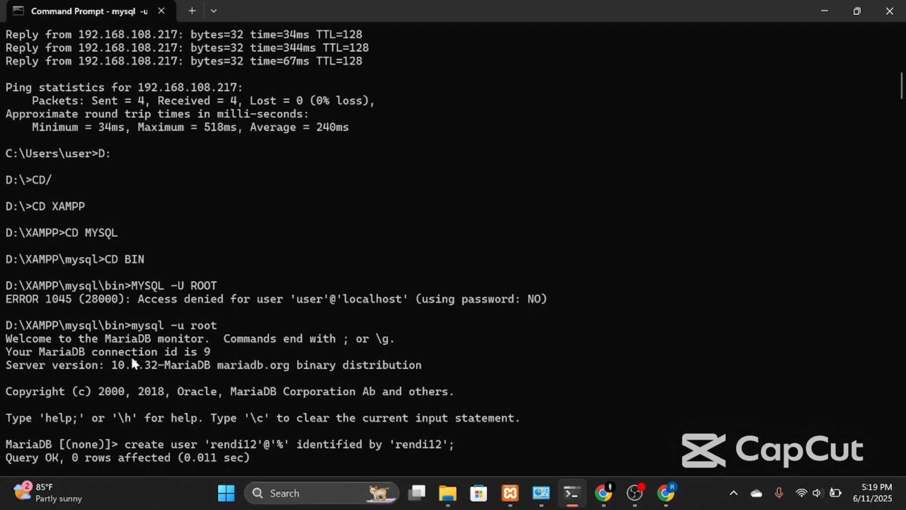
pyautogui.scroll(-2, 132, 362)
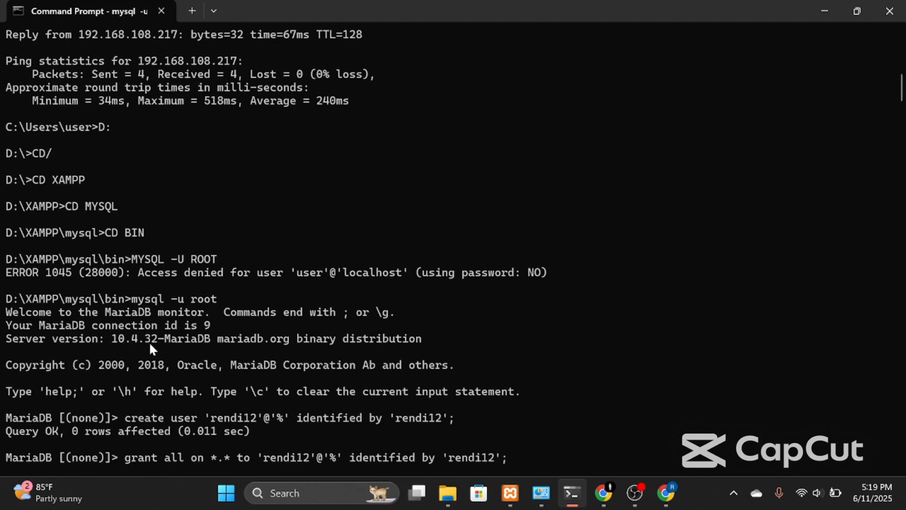
pyautogui.scroll(-2, 150, 345)
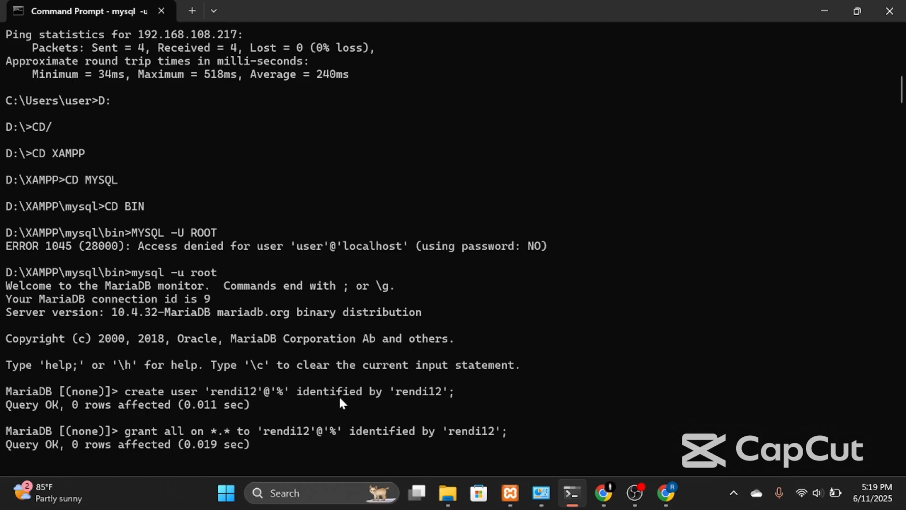
pyautogui.press('Return')
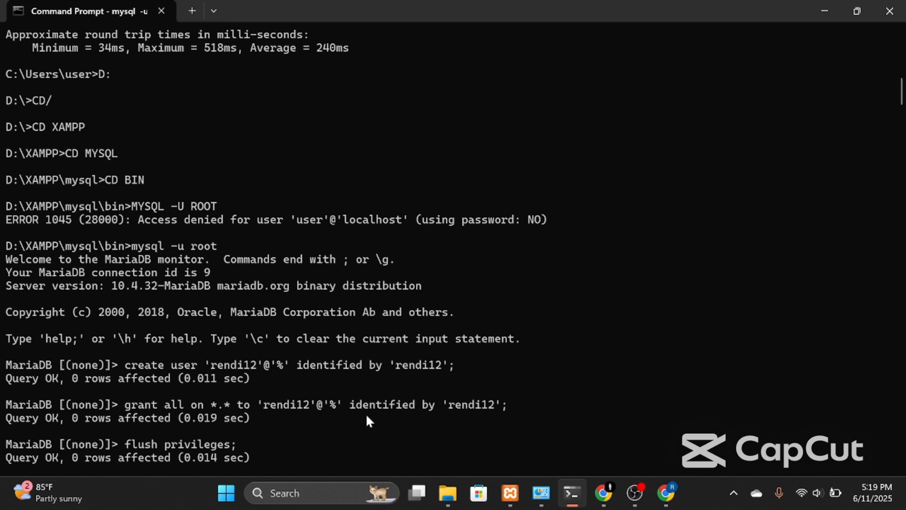
# - Review the flush table with read lock command and both show master status commands in the mysql session
pyautogui.write('flush table with read lock;')
pyautogui.press('Return')
pyautogui.write('show master status;')
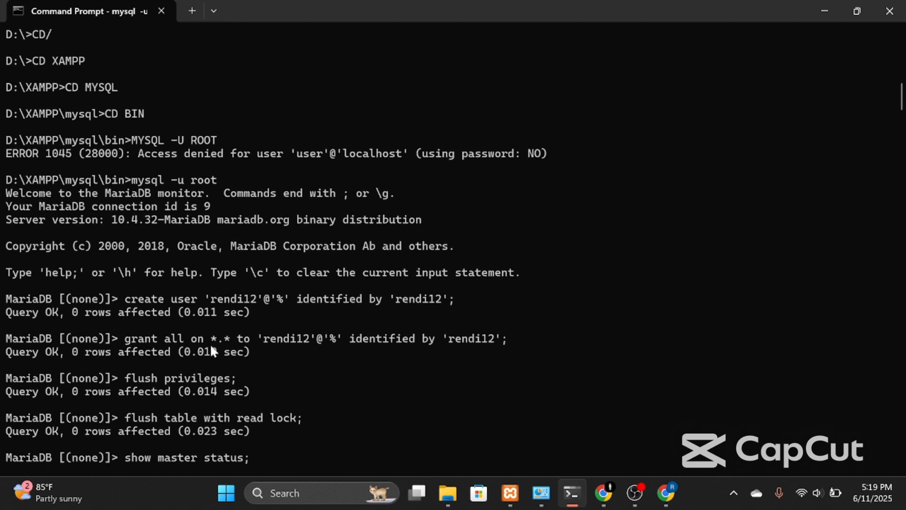
pyautogui.press('Return')
pyautogui.press('Up')
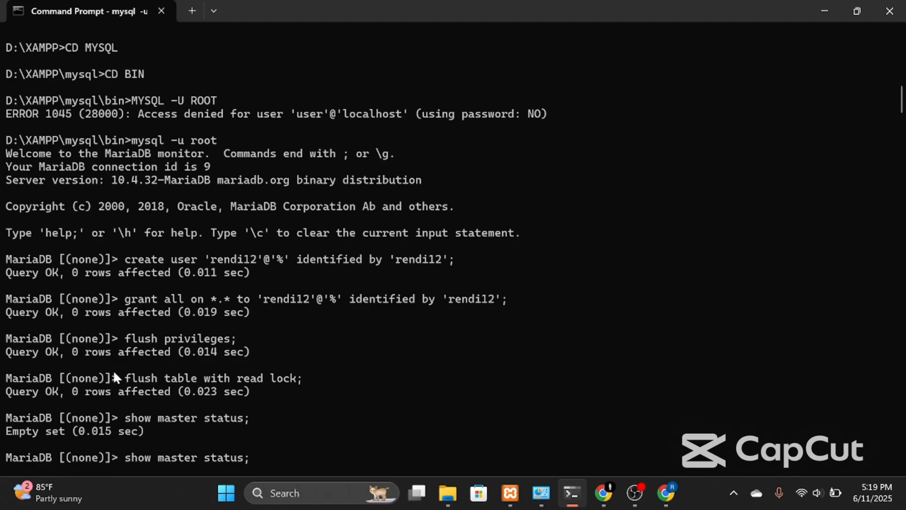
pyautogui.press('Return')
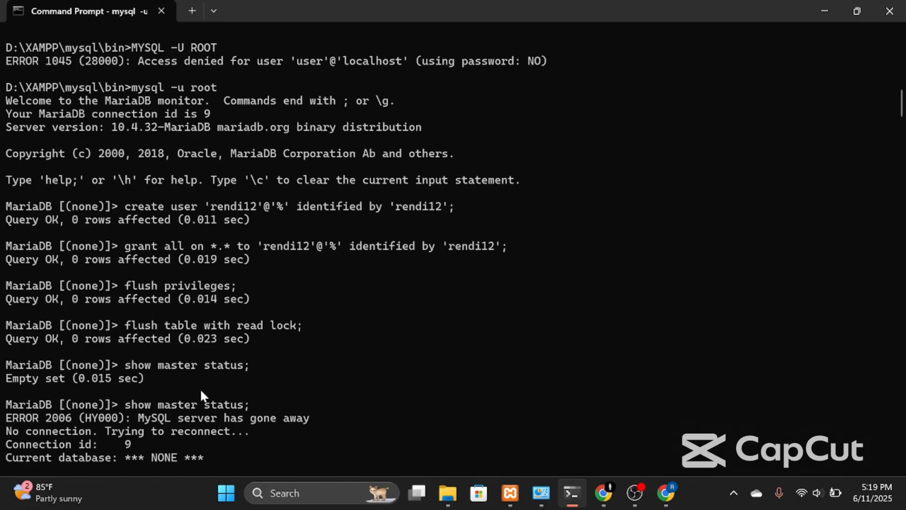
# - Switch to the XAMPP Control Panel, open MySQL's my.ini and tile its window side by side with the control panel
pyautogui.hotkey('alt', 'Tab')
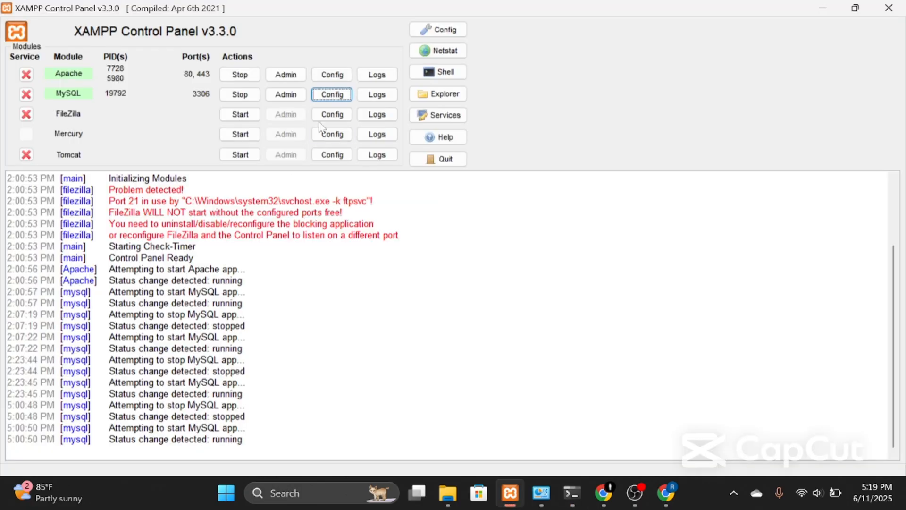
pyautogui.click(332, 95)
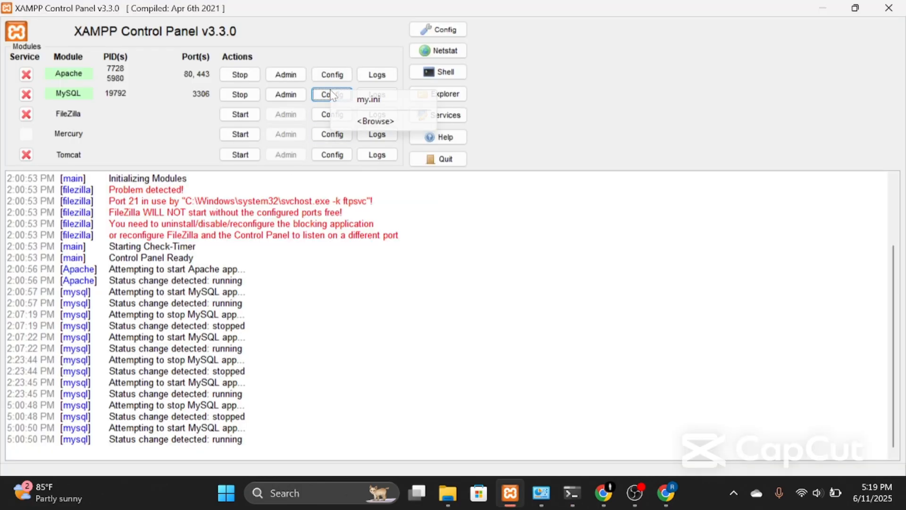
pyautogui.click(375, 98)
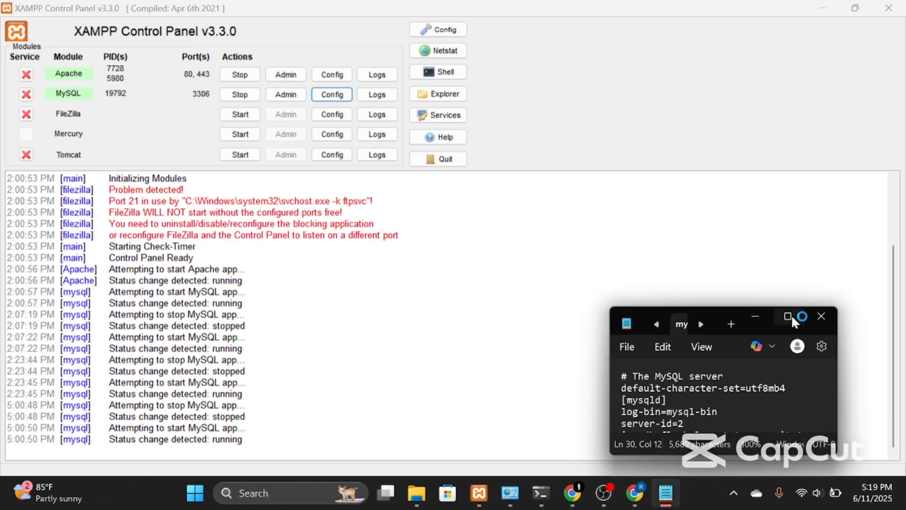
pyautogui.moveTo(791, 314)
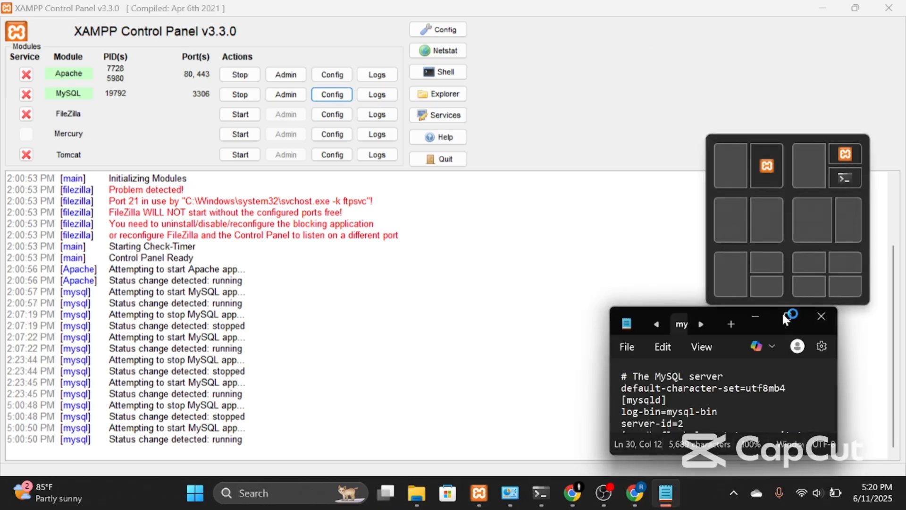
pyautogui.click(755, 317)
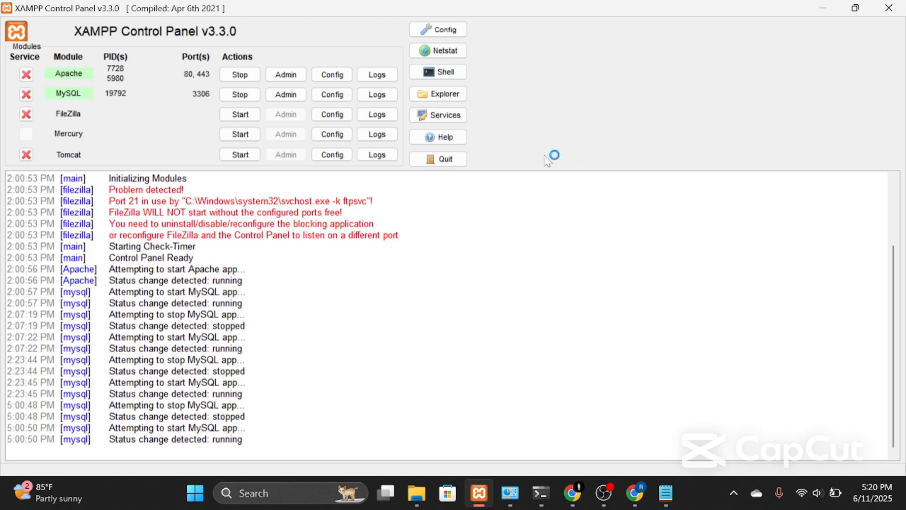
pyautogui.click(661, 499)
pyautogui.moveTo(780, 320)
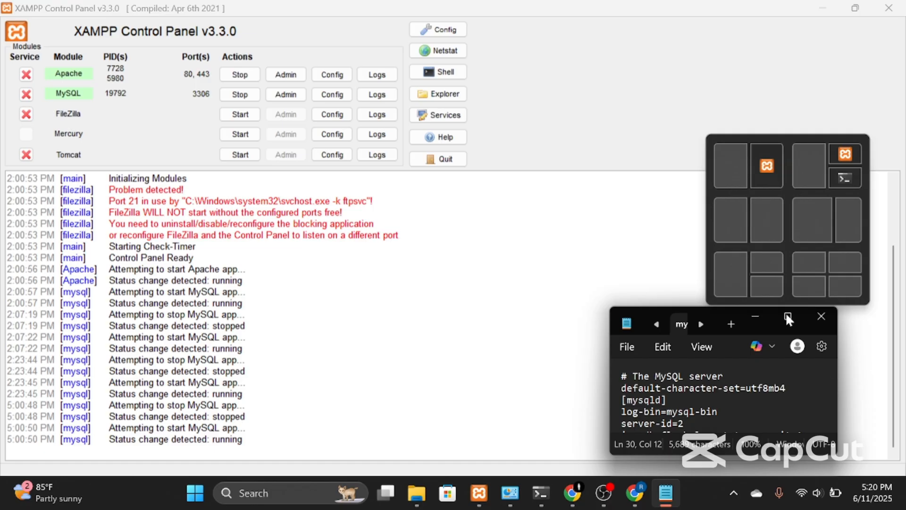
pyautogui.click(732, 162)
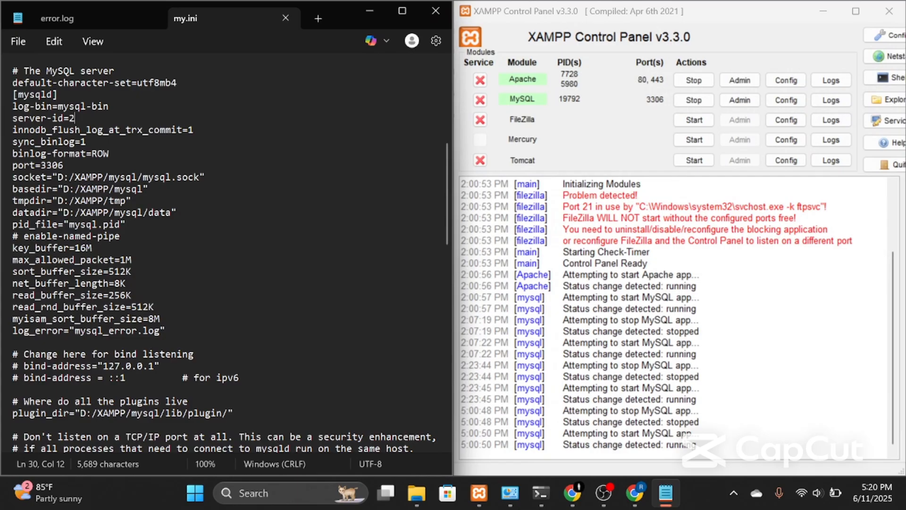
# - Review the replication settings under [mysqld] in my.ini up to binlog-format=ROW, and return to the Command Prompt mysql session
pyautogui.scroll(3, 226, 260)
pyautogui.scroll(5, 226, 259)
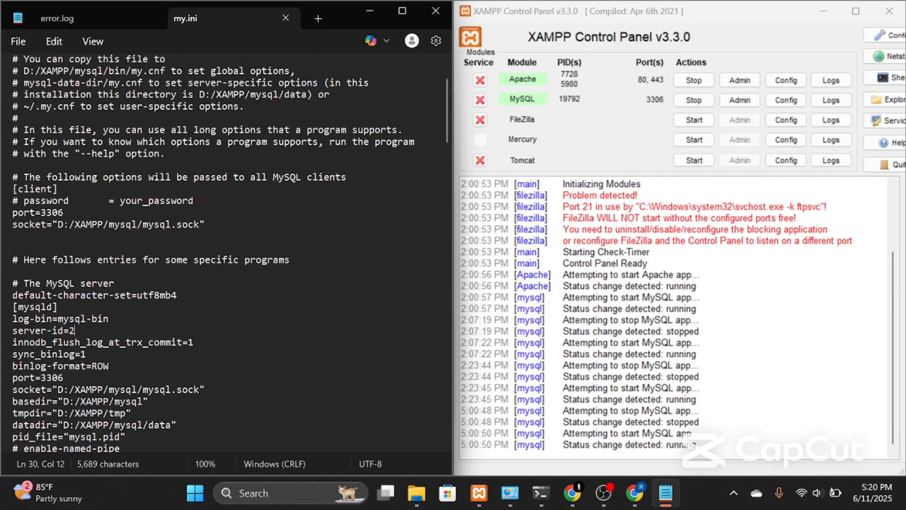
pyautogui.scroll(-7, 226, 255)
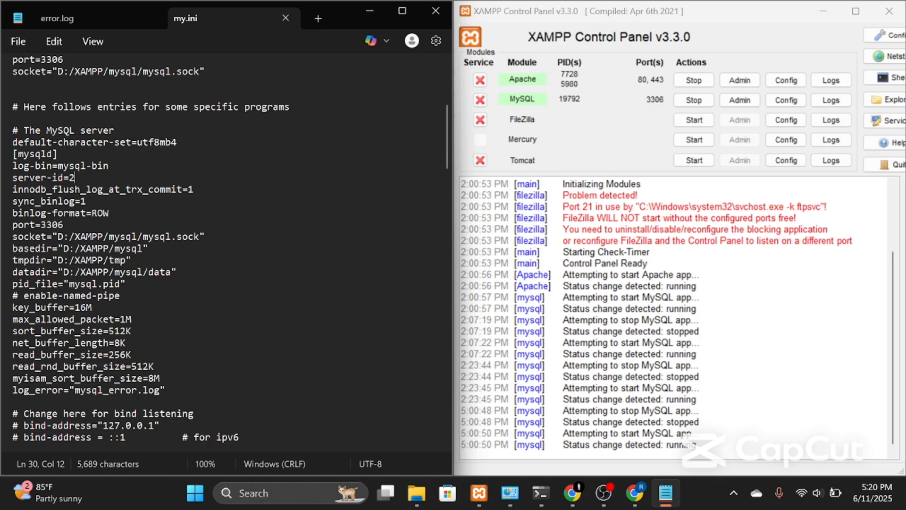
pyautogui.moveTo(109, 213); pyautogui.dragTo(15, 216)
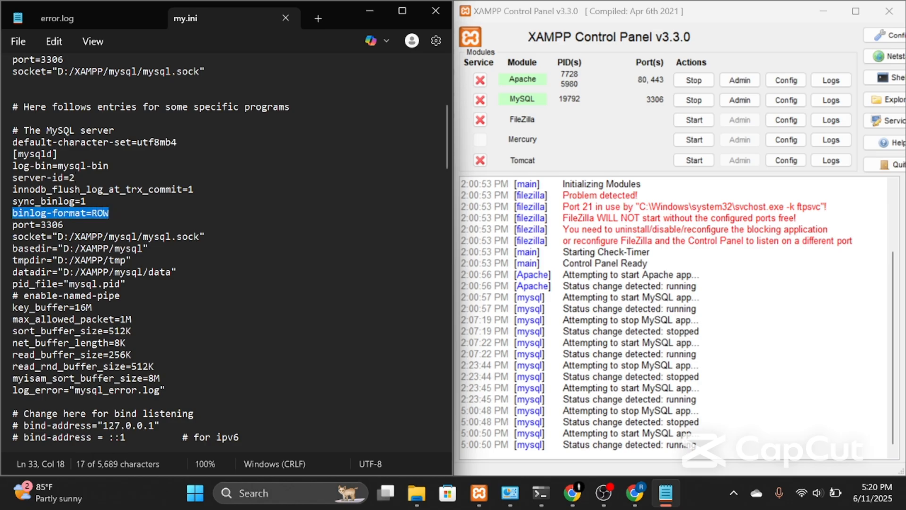
pyautogui.click(110, 213)
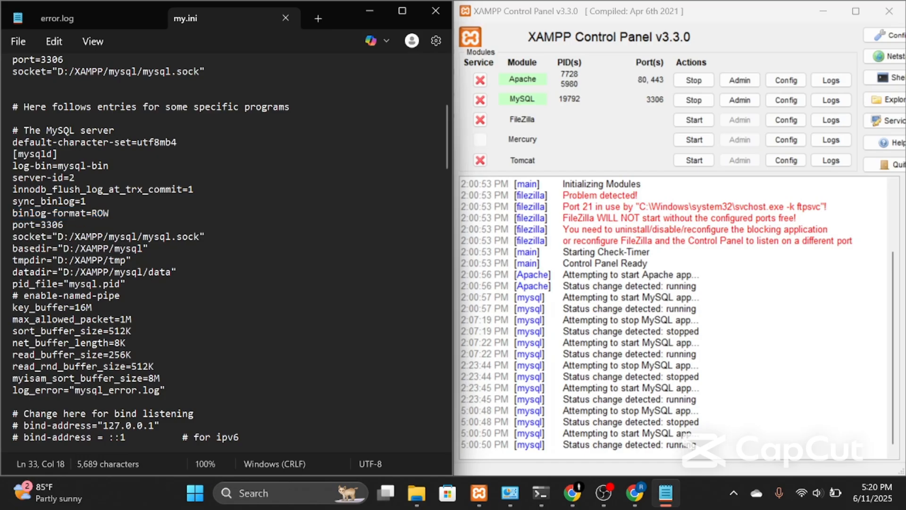
pyautogui.click(426, 9)
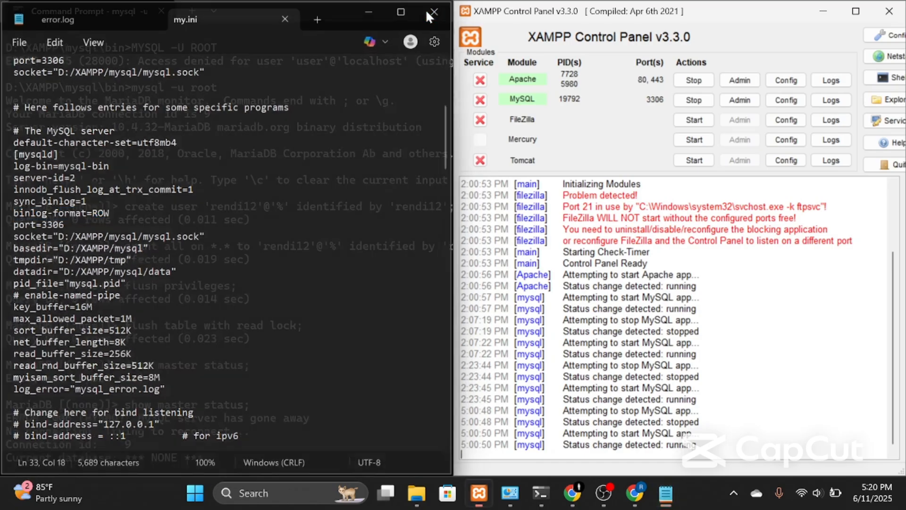
pyautogui.click(832, 13)
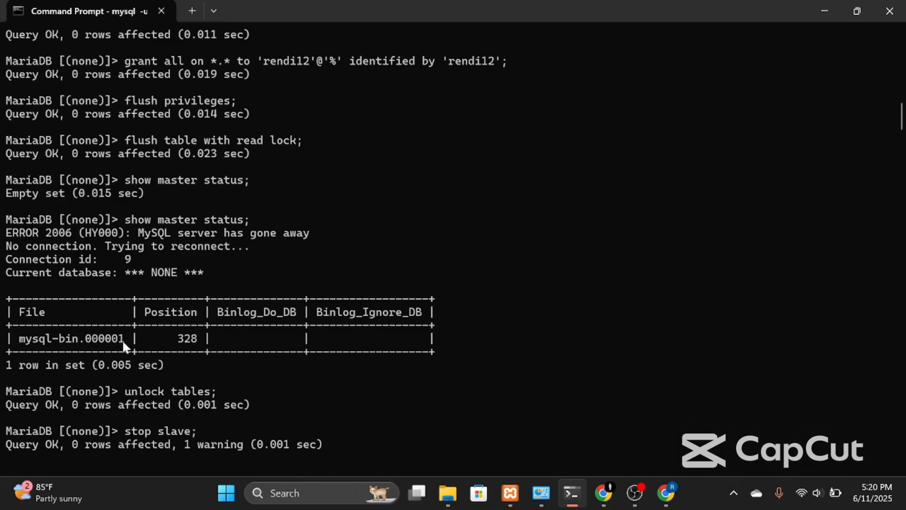
# - Review the reset slave command and the change master to statement with its host, user, password, port and log settings
pyautogui.write('reset slave;')
pyautogui.press('Return')
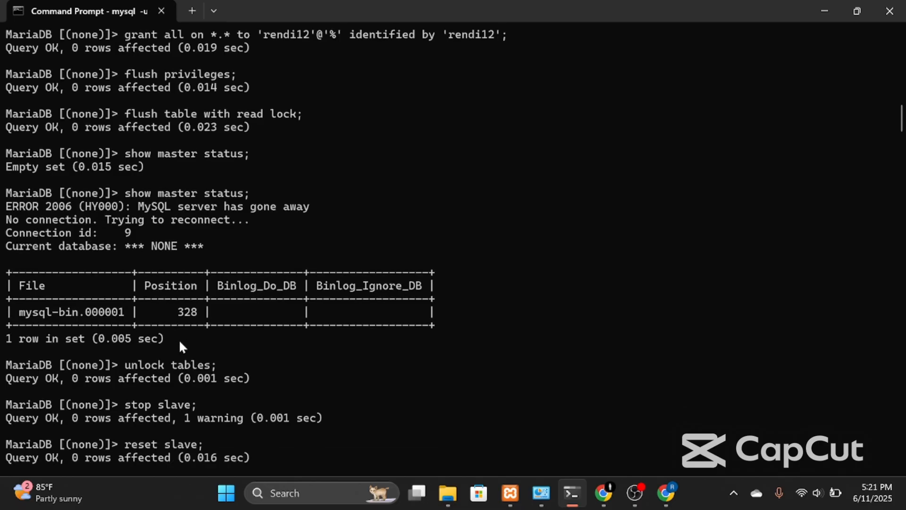
pyautogui.write('change master to')
pyautogui.press('Return')
pyautogui.write("master_host='192.168.108.217',")
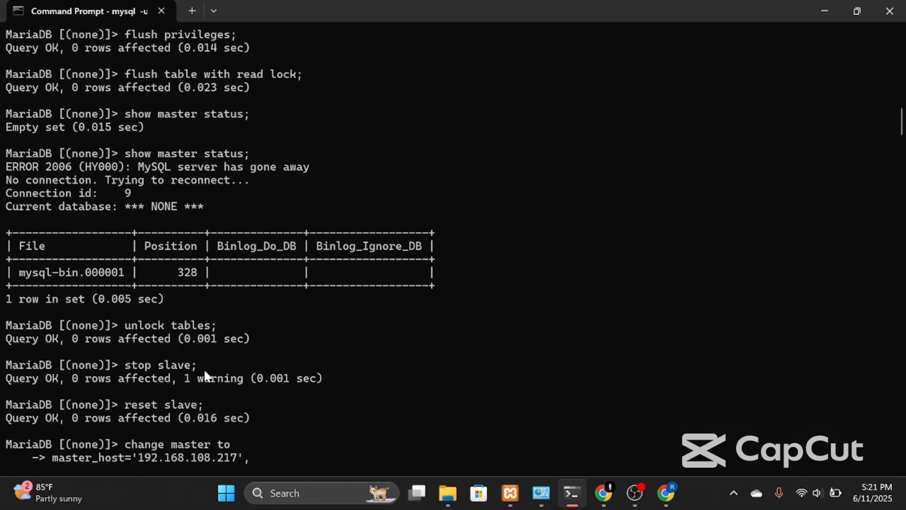
pyautogui.write("master_user='mail22',")
pyautogui.press('Return')
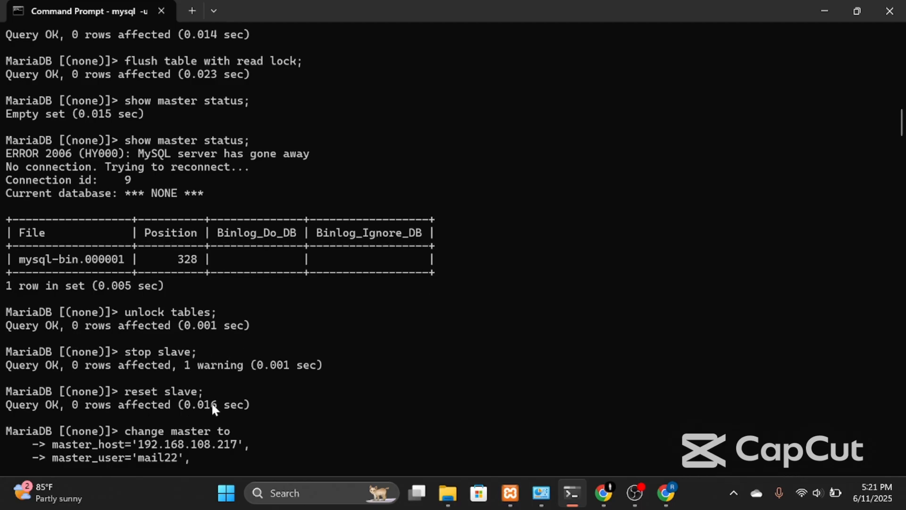
pyautogui.hotkey('ctrl', 'v')
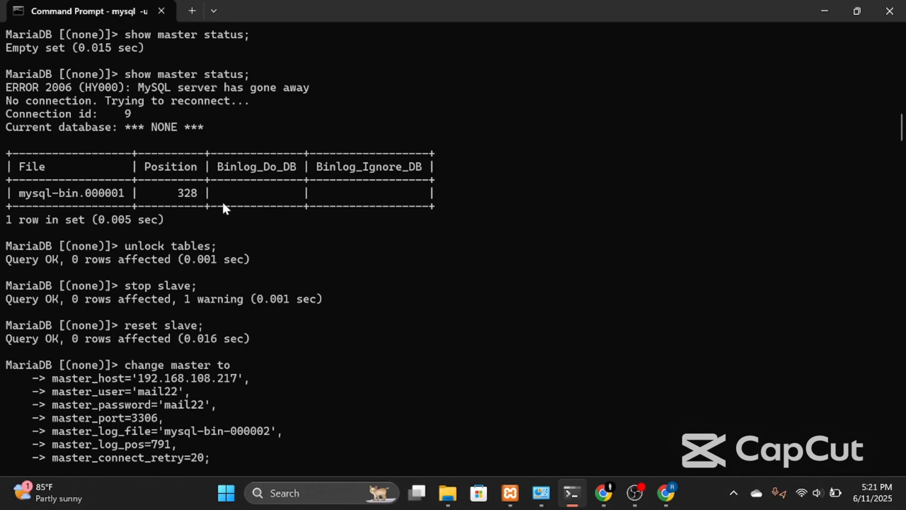
pyautogui.scroll(-1, 204, 357)
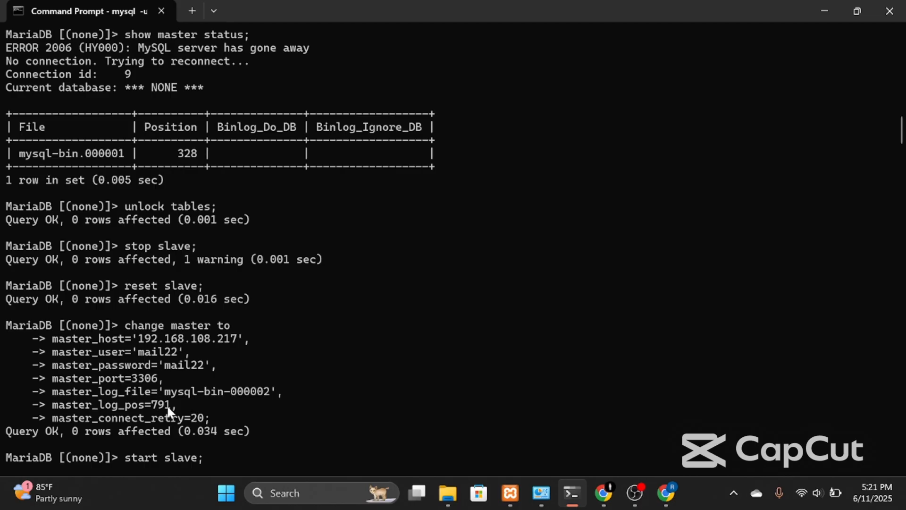
# - Review the start slave command and the full output of the first show slave status \G, including its I/O and SQL thread fields
pyautogui.press('Return')
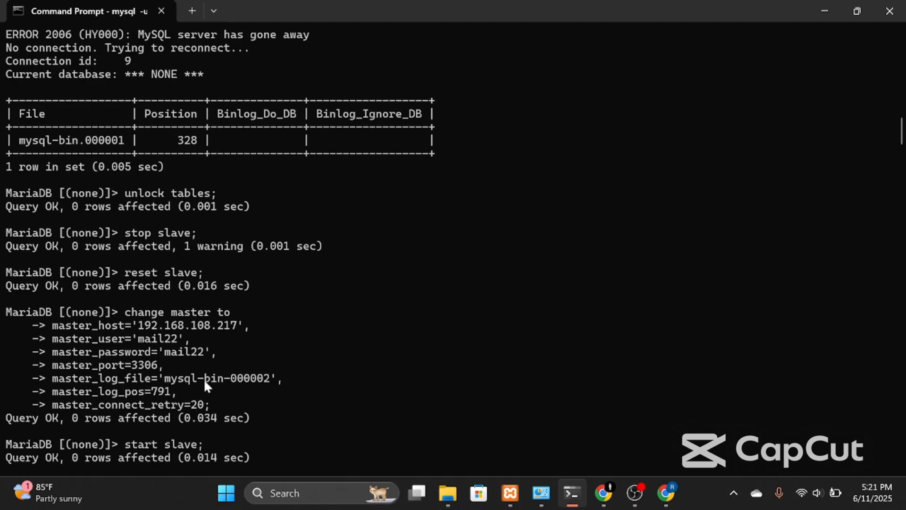
pyautogui.write('show slave status \\G;')
pyautogui.press('Return')
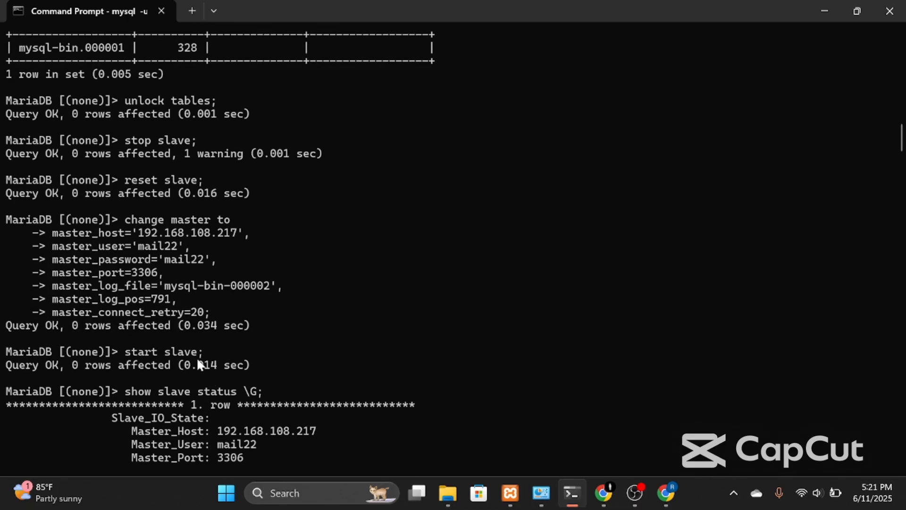
pyautogui.scroll(-1, 185, 364)
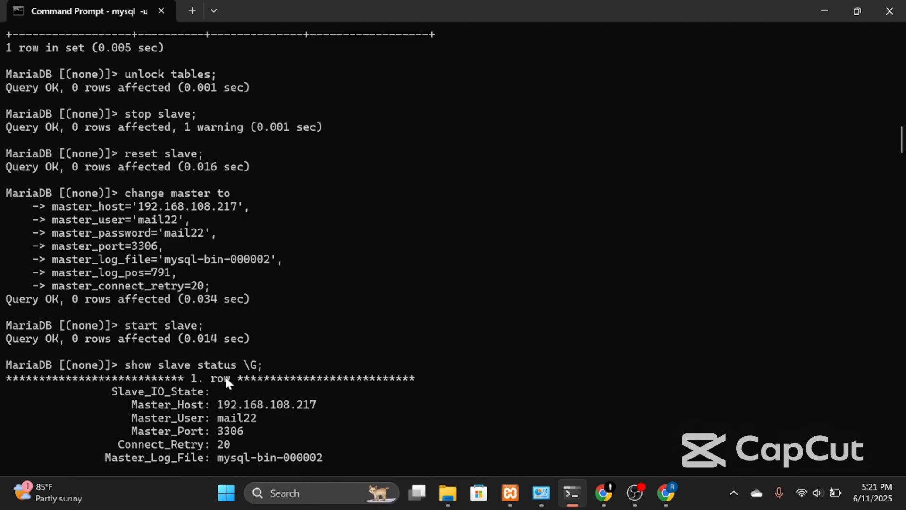
pyautogui.scroll(-2, 233, 376)
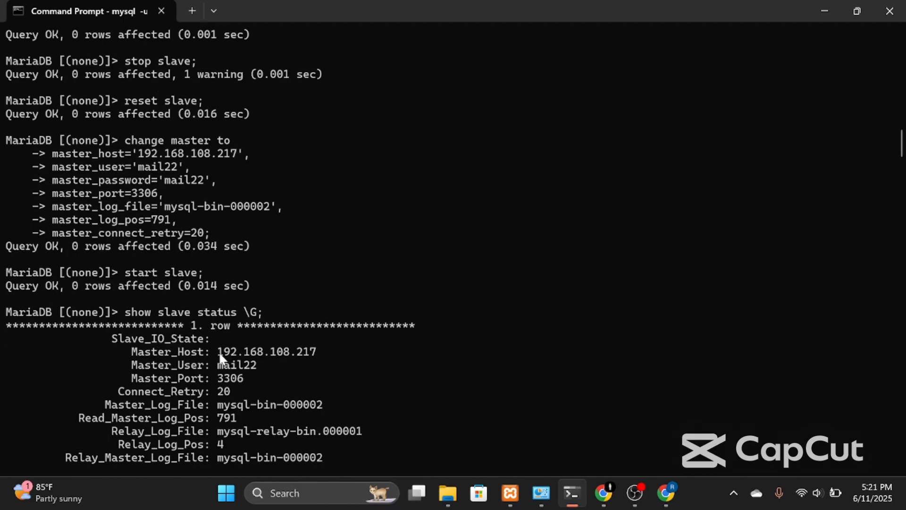
pyautogui.scroll(-3, 220, 353)
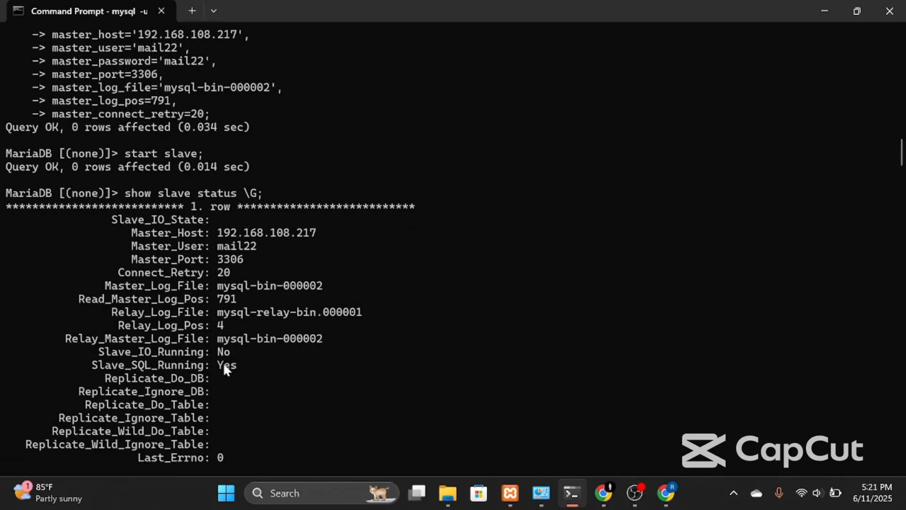
pyautogui.scroll(-15, 310, 424)
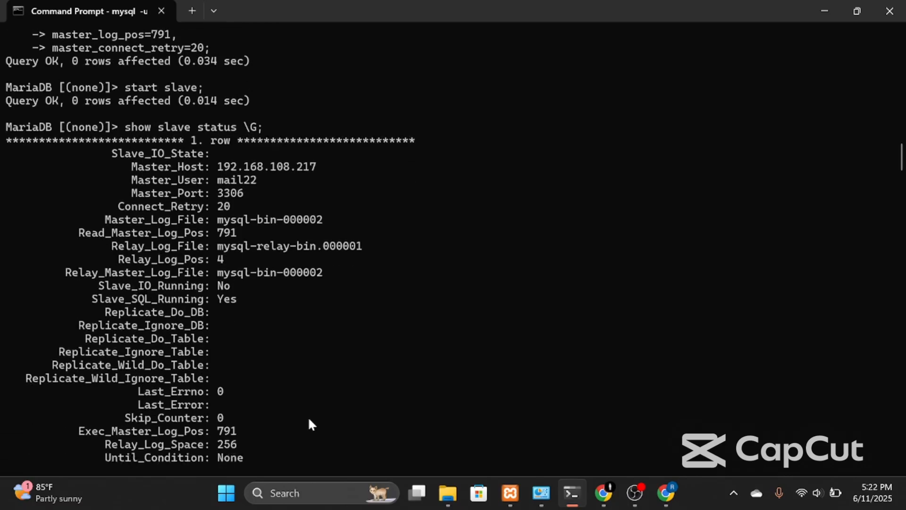
pyautogui.scroll(-2, 309, 423)
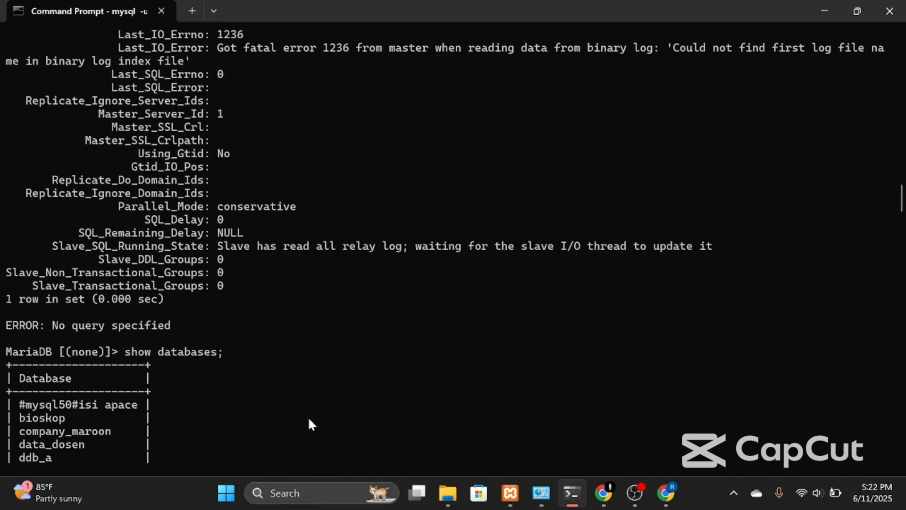
# - Review the database list returned by the show databases command
pyautogui.scroll(-15, 228, 299)
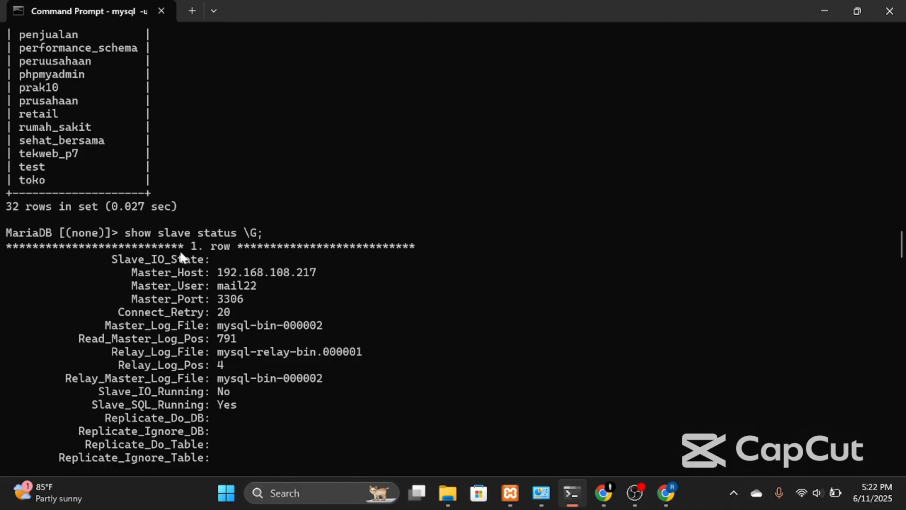
pyautogui.scroll(8, 183, 253)
pyautogui.scroll(-5, 182, 252)
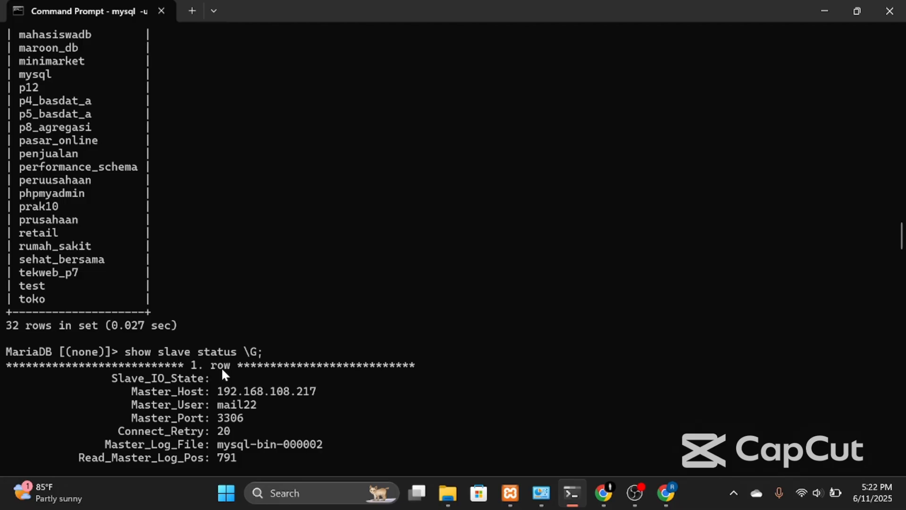
# - Examine the second show slave status \G output, including the master log, thread state and Last_IO_Error fields
pyautogui.scroll(-1, 211, 370)
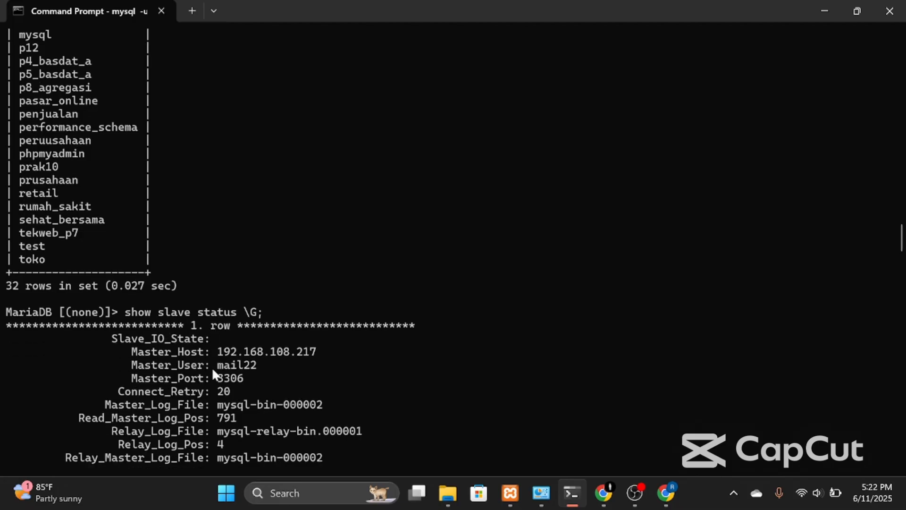
pyautogui.scroll(-7, 212, 373)
pyautogui.scroll(-5, 211, 366)
pyautogui.scroll(8, 211, 367)
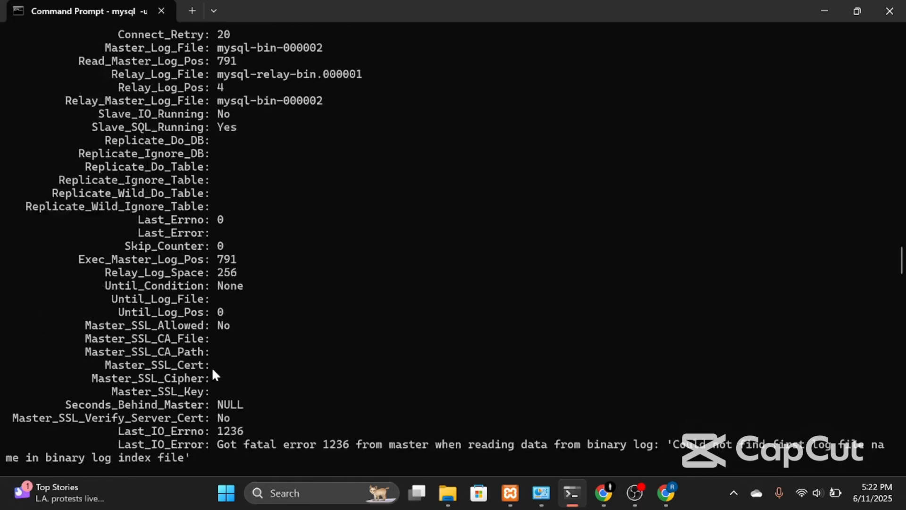
# - Review the STOP SLAVE, RESET SLAVE ALL, CHANGE MASTER TO and START SLAVE commands and the slave status output that follows
pyautogui.scroll(-10, 212, 367)
pyautogui.scroll(-7, 211, 366)
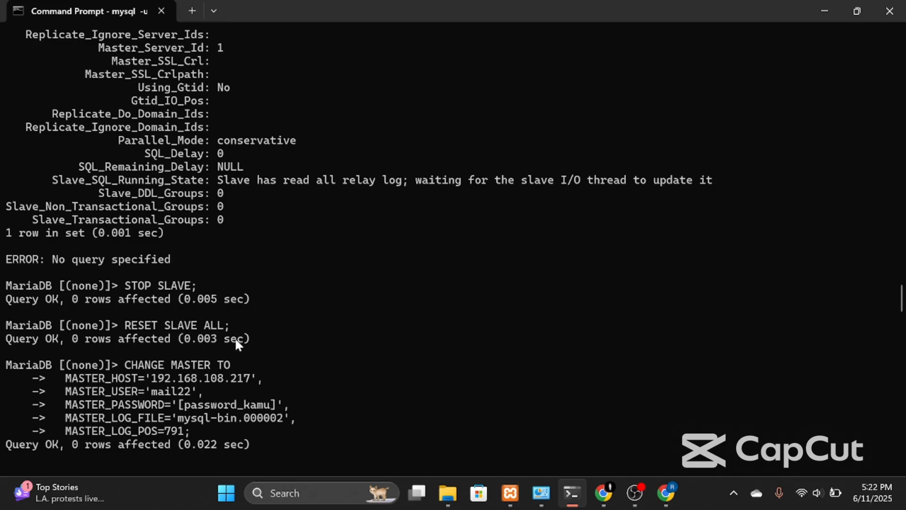
pyautogui.scroll(-1, 189, 378)
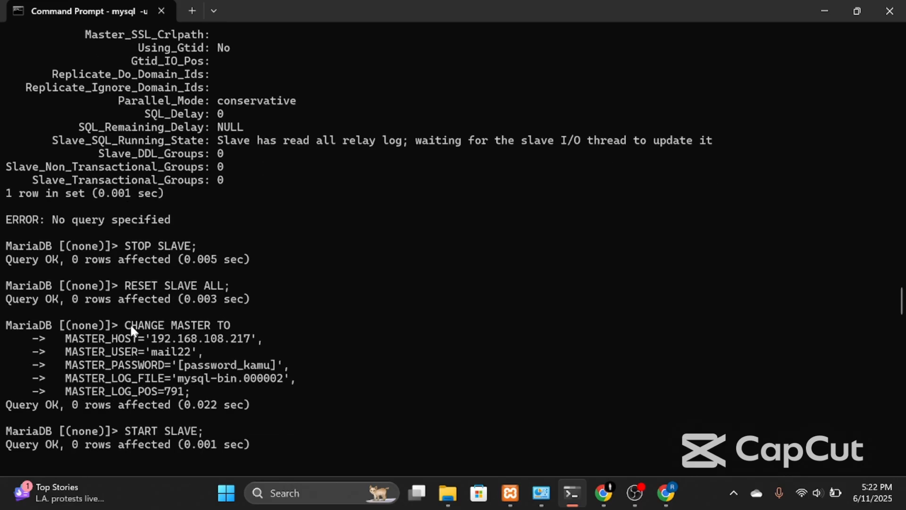
pyautogui.scroll(-2, 230, 354)
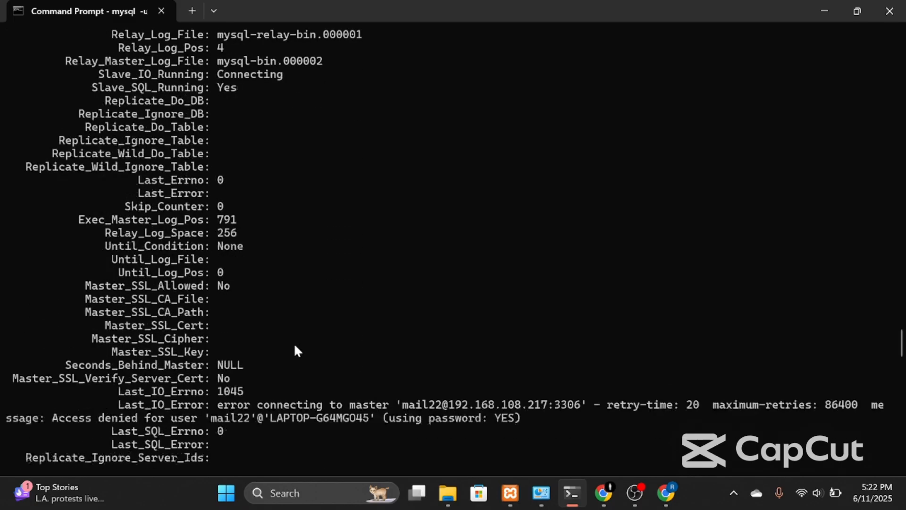
# - Review the end of the slave status output, the create database taddb command and the show databases list after it
pyautogui.scroll(-8, 296, 350)
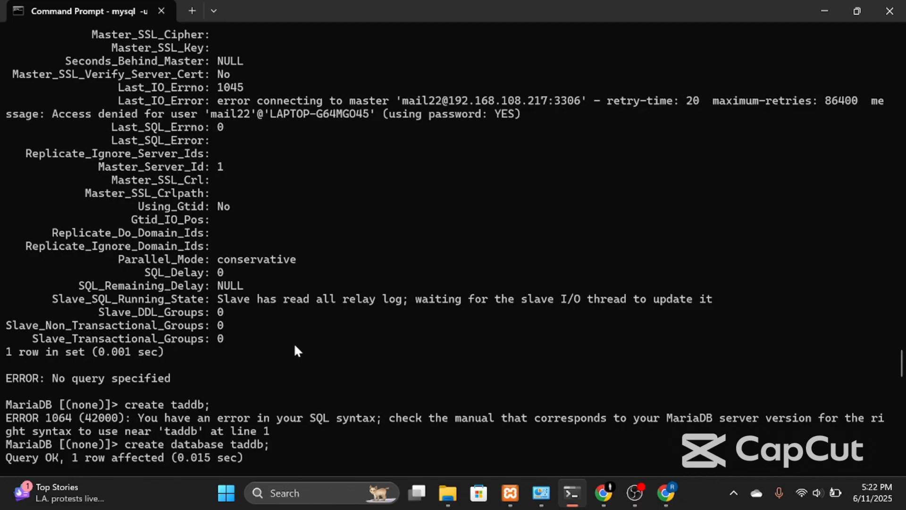
pyautogui.scroll(-1, 295, 346)
pyautogui.scroll(-1, 296, 350)
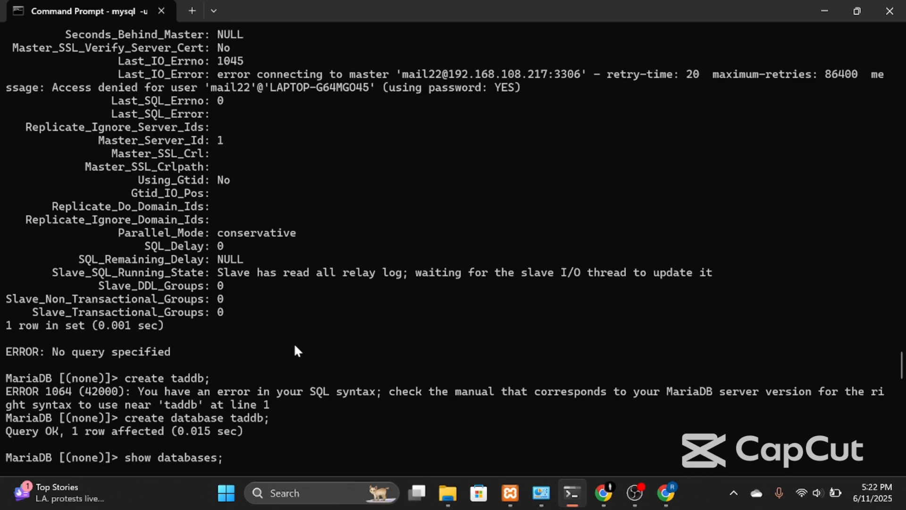
pyautogui.scroll(-1, 296, 350)
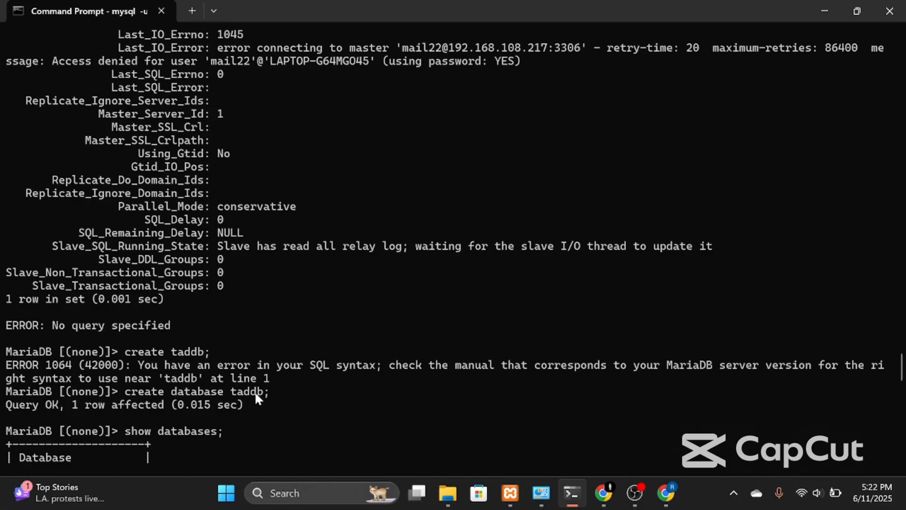
pyautogui.scroll(-4, 255, 397)
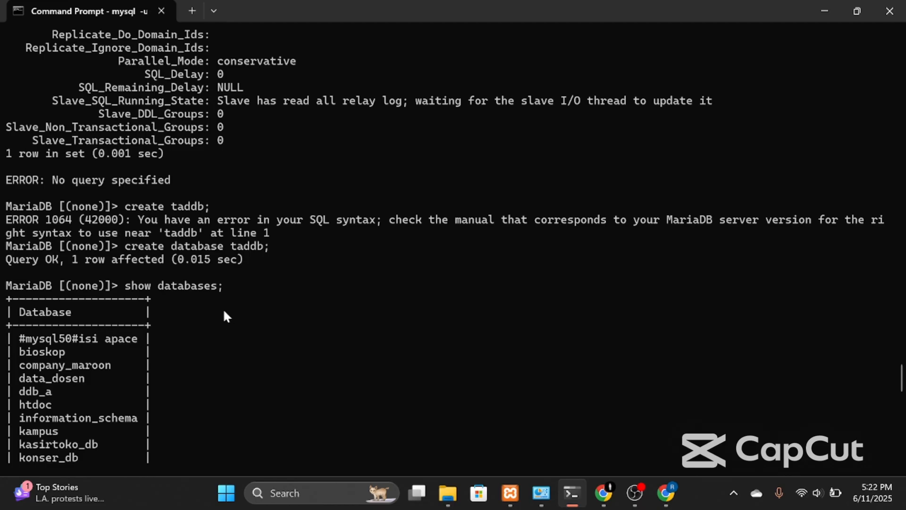
pyautogui.scroll(-2, 227, 317)
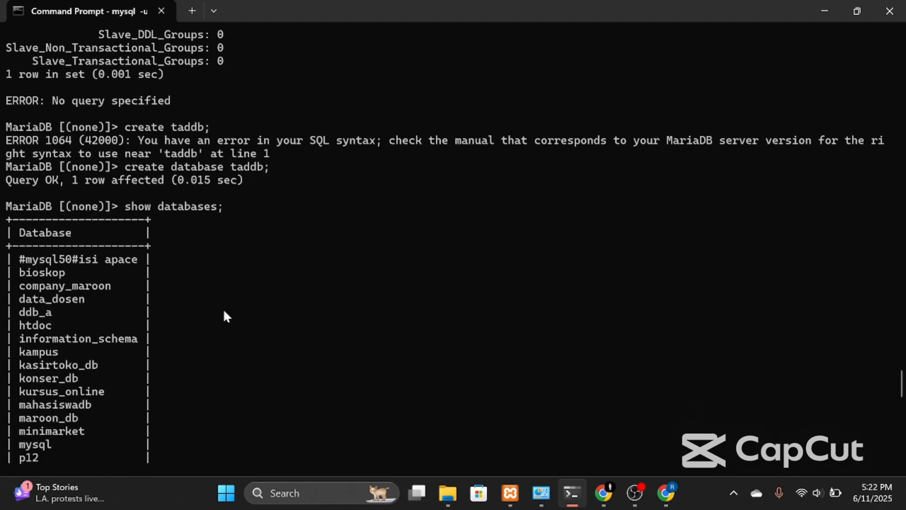
pyautogui.scroll(-6, 159, 359)
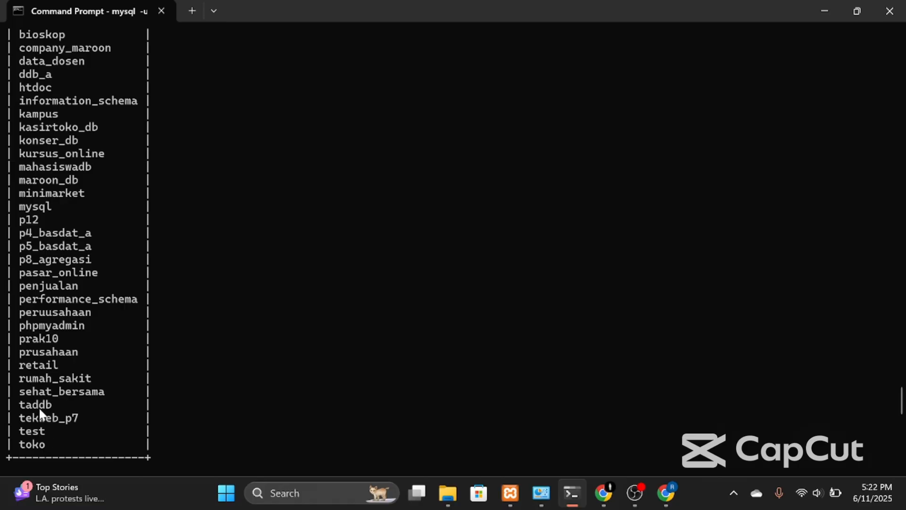
# - Review the create database toko_arloji command and its database list, looking back at the earlier slave status output
pyautogui.scroll(-6, 199, 348)
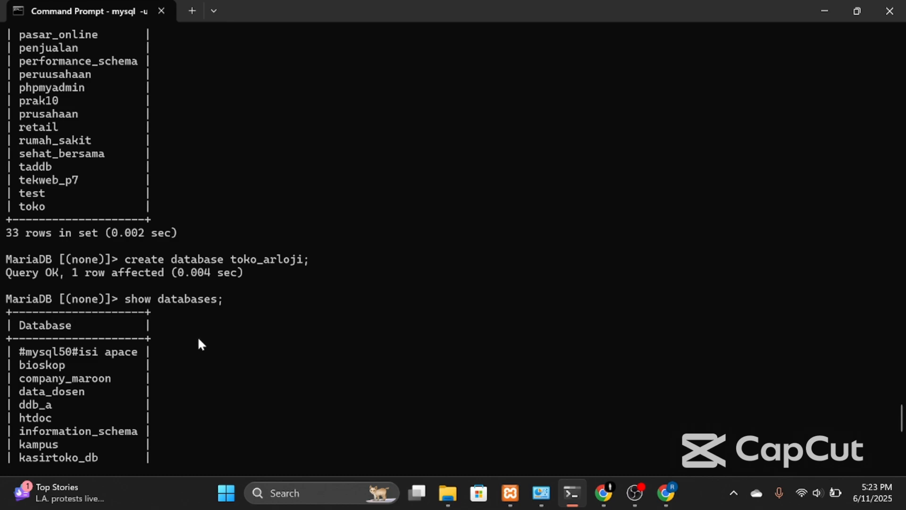
pyautogui.scroll(-10, 197, 337)
pyautogui.scroll(8, 197, 337)
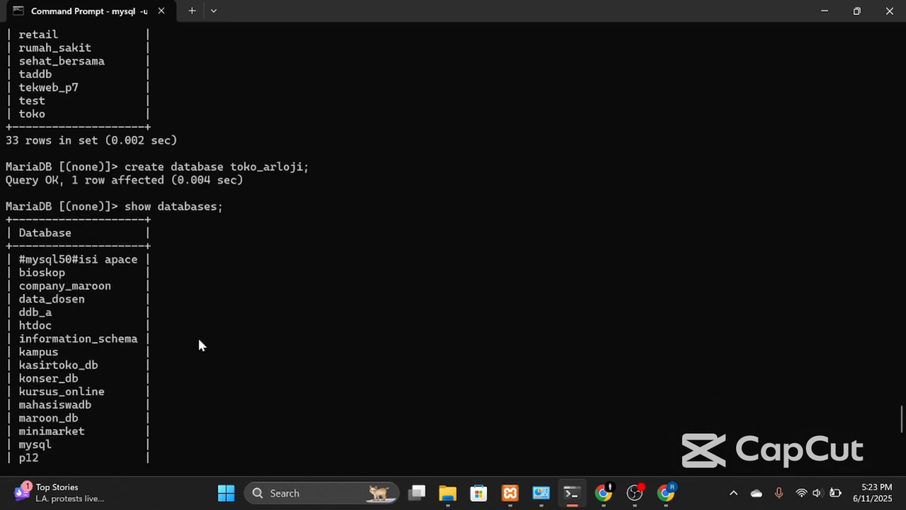
pyautogui.scroll(20, 197, 337)
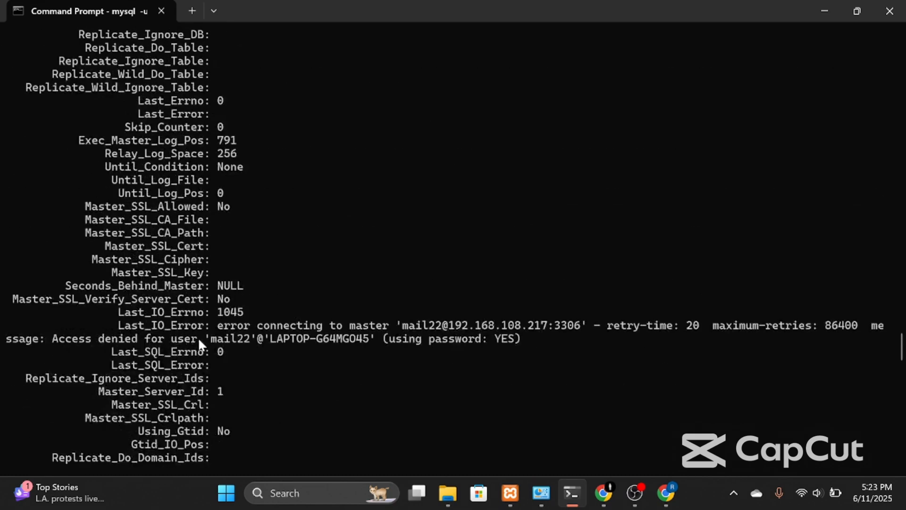
pyautogui.scroll(20, 198, 337)
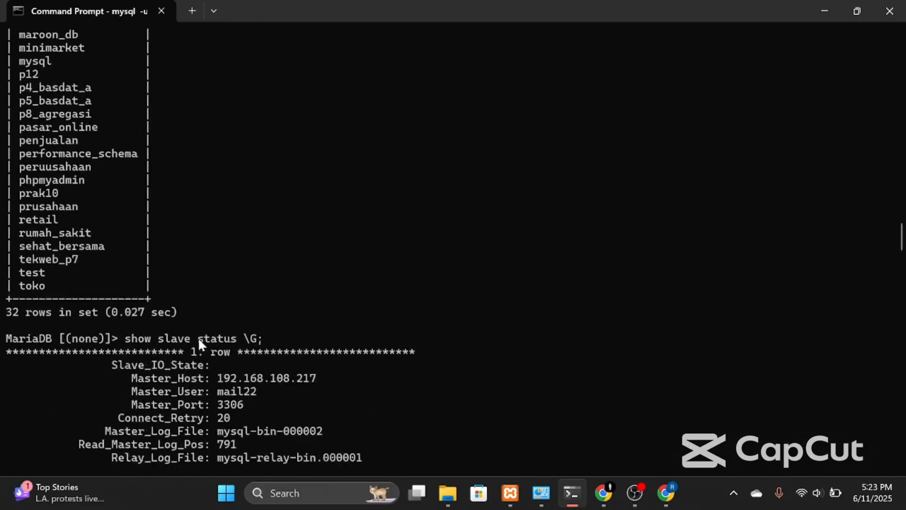
pyautogui.scroll(-20, 198, 339)
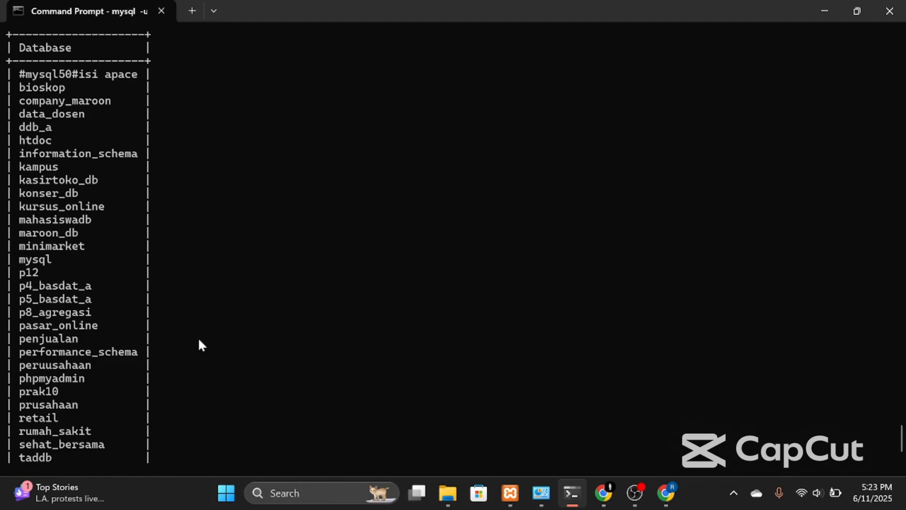
# - Switch through the XAMPP Control Panel to phpMyAdmin, reload its home page and open the server's database list
pyautogui.hotkey('alt', 'Tab')
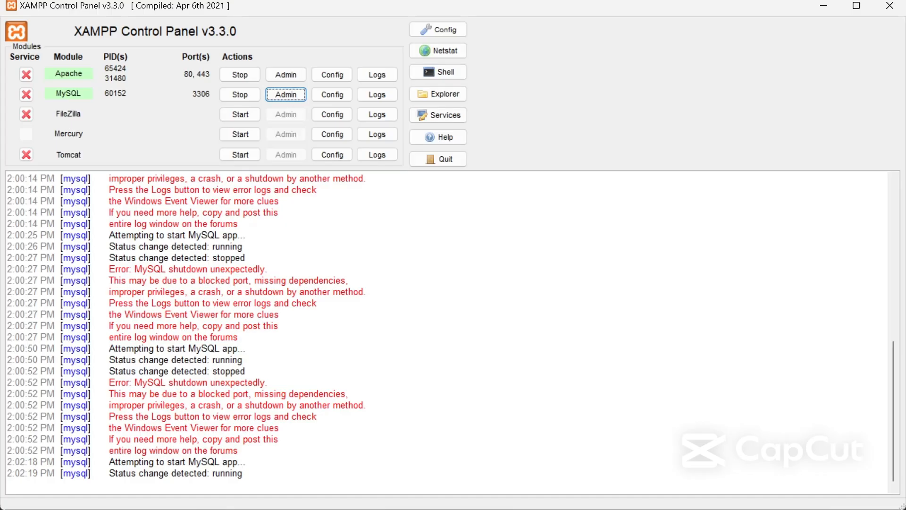
pyautogui.hotkey('alt', 'Tab')
pyautogui.hotkey('alt', 'Tab')
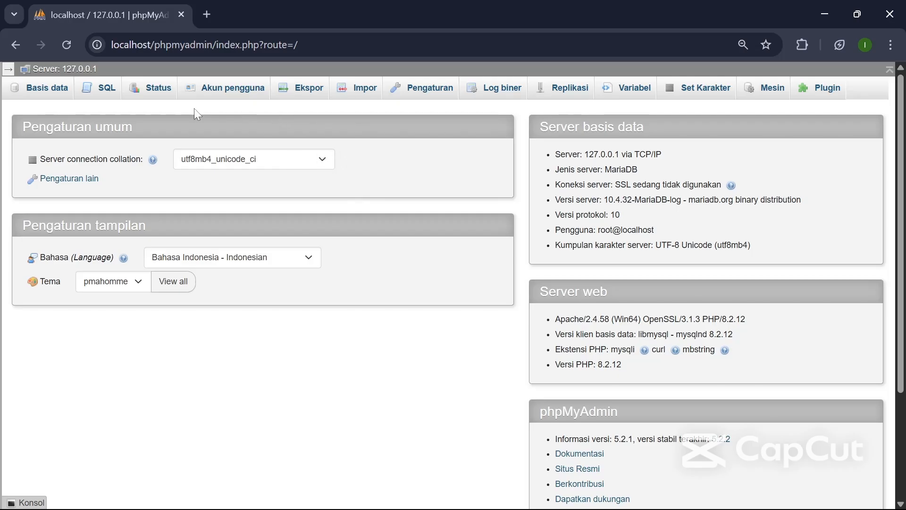
pyautogui.click(69, 50)
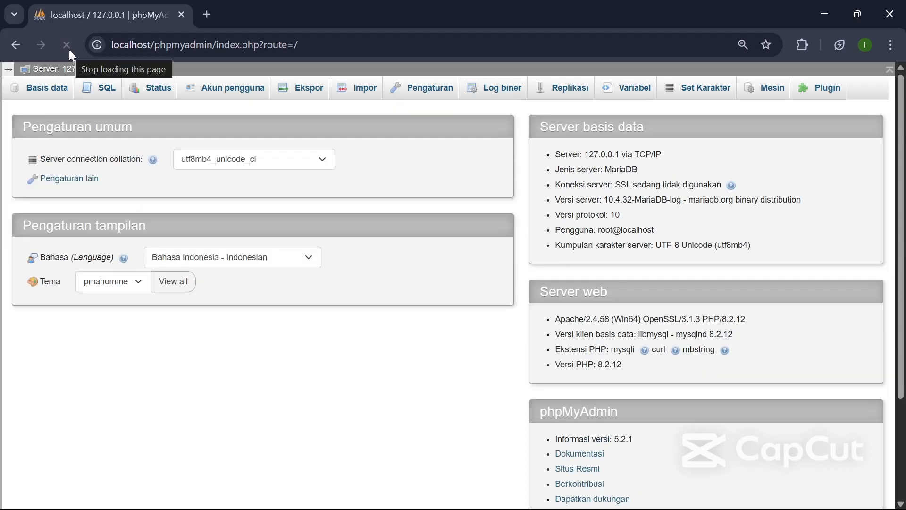
pyautogui.click(44, 96)
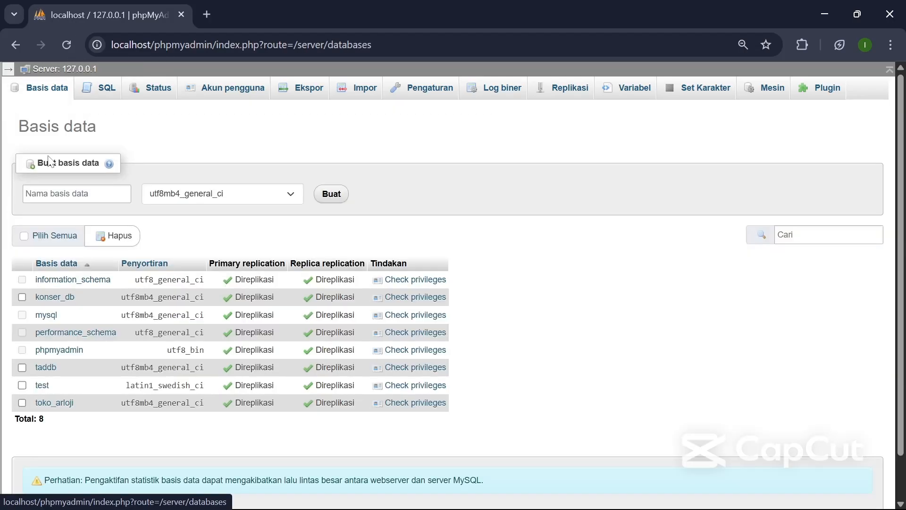
# - Open the toko_arloji database and examine the pelanggan table's rows and column structure
pyautogui.click(55, 404)
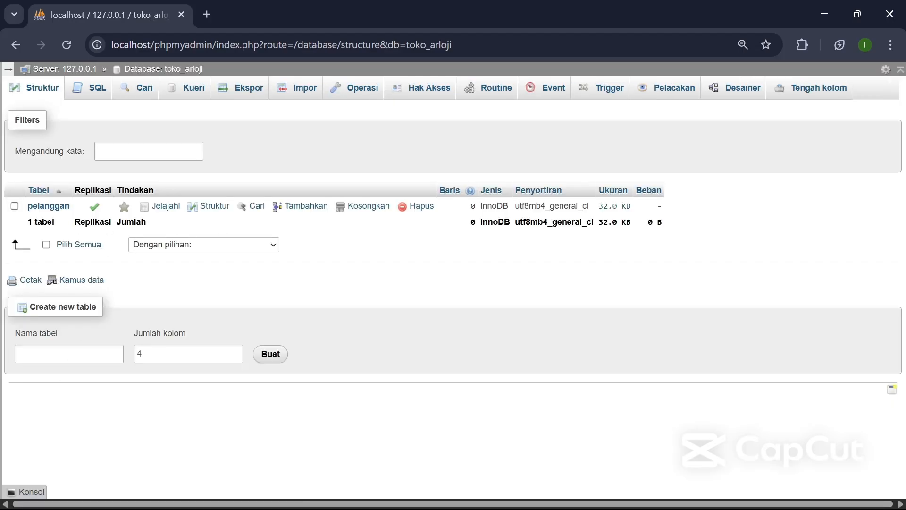
pyautogui.click(47, 208)
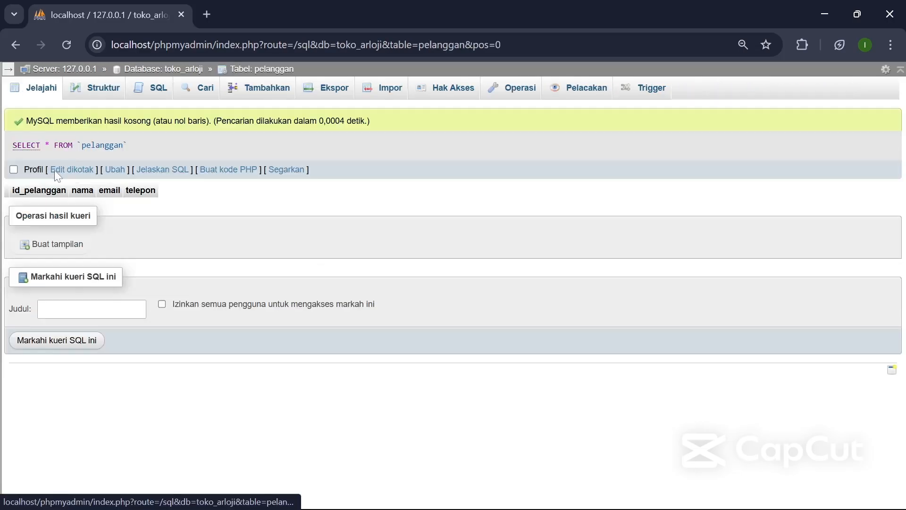
pyautogui.click(101, 92)
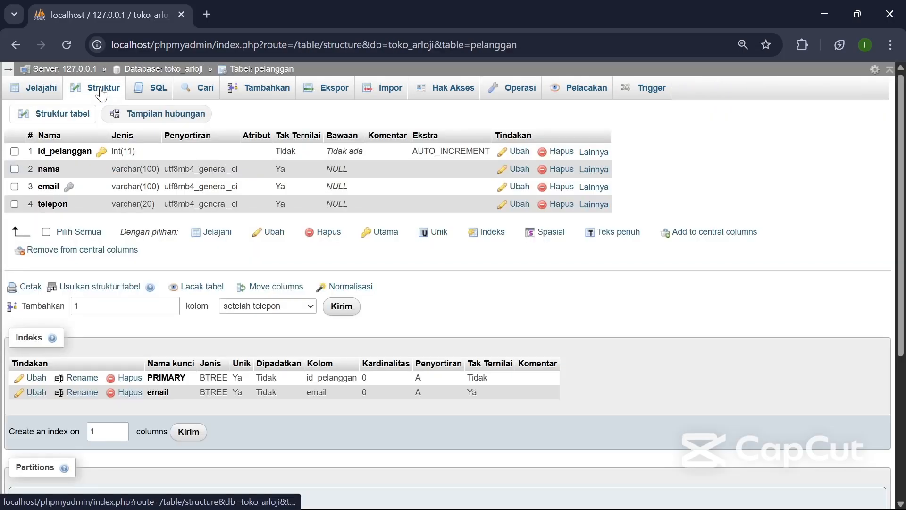
pyautogui.scroll(-1, 174, 215)
pyautogui.scroll(1, 170, 213)
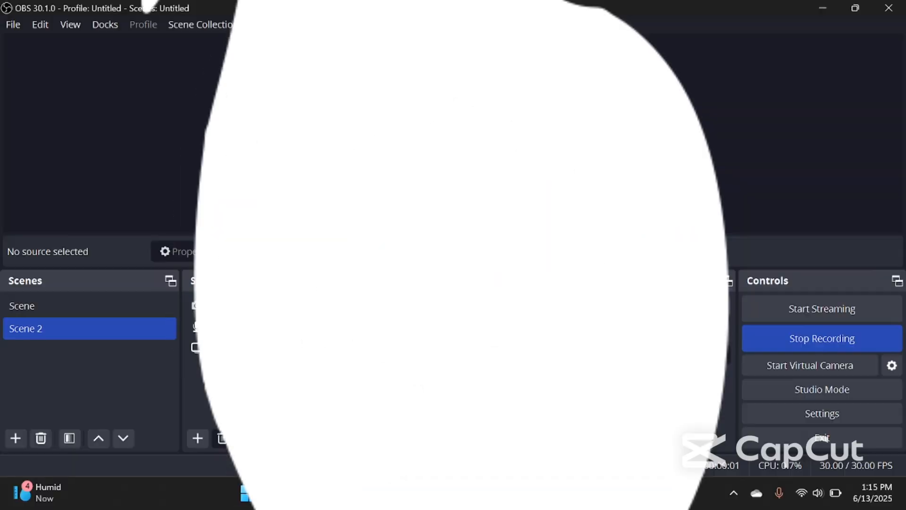
# - Switch from OBS to phpMyAdmin, open the toko_arloji database from the database list and bring up its SQL query editor
pyautogui.hotkey('alt', 'Tab')
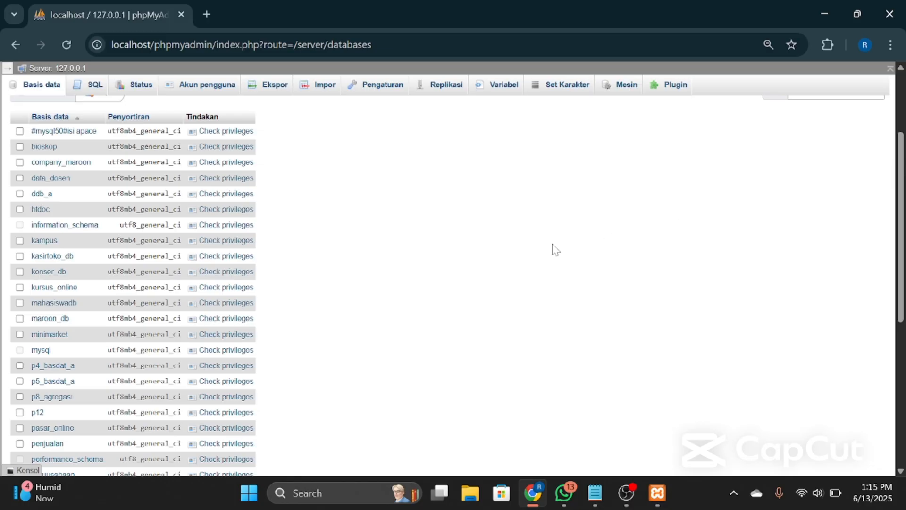
pyautogui.scroll(-5, 555, 249)
pyautogui.scroll(-1, 556, 250)
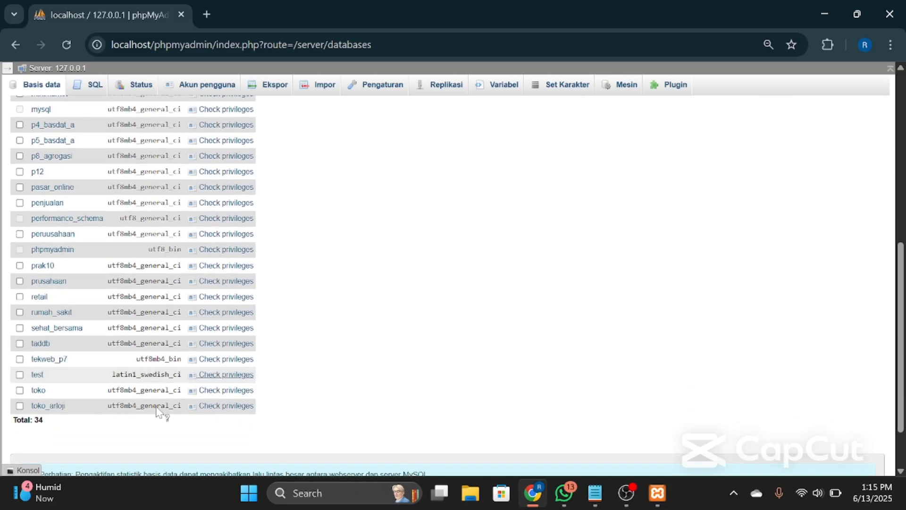
pyautogui.click(49, 407)
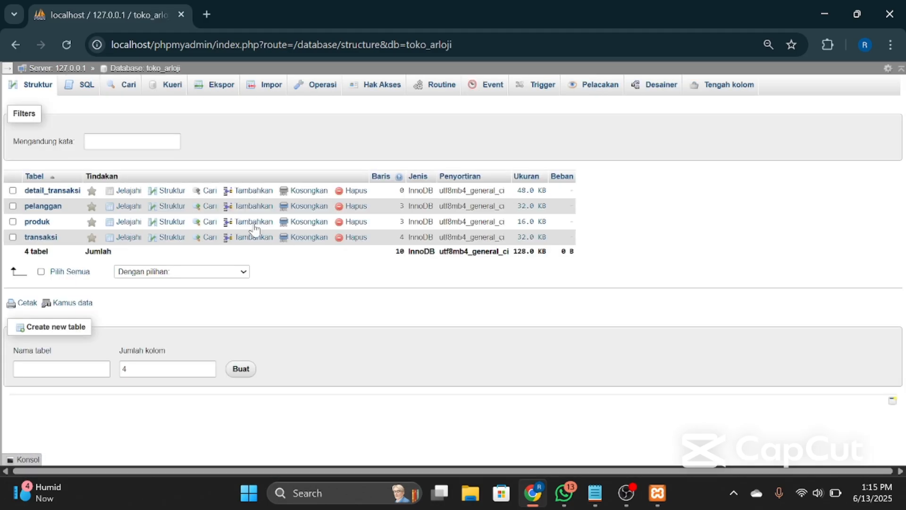
pyautogui.click(84, 90)
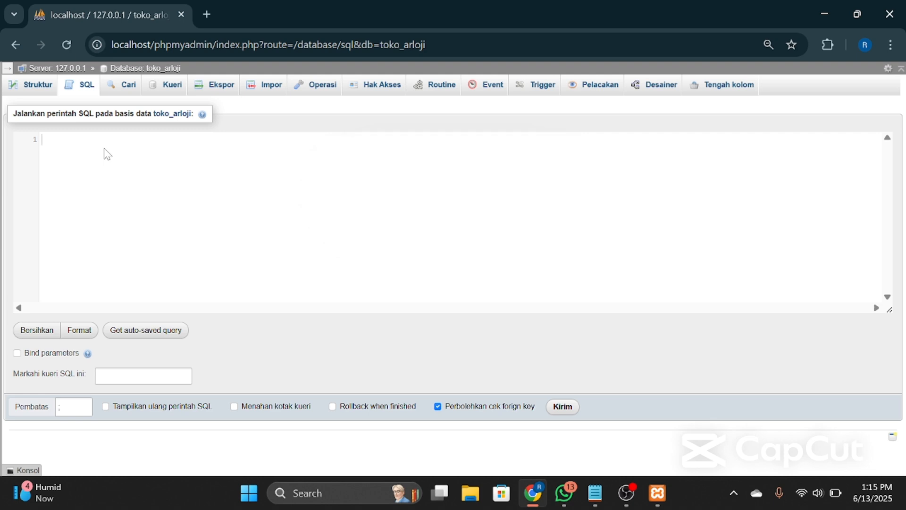
# - Switch to Notepad and copy the whole tambah_pelanggan procedure script, including both DELIMITER lines, from 5 anak materi.txt
pyautogui.hotkey('alt', 'Tab')
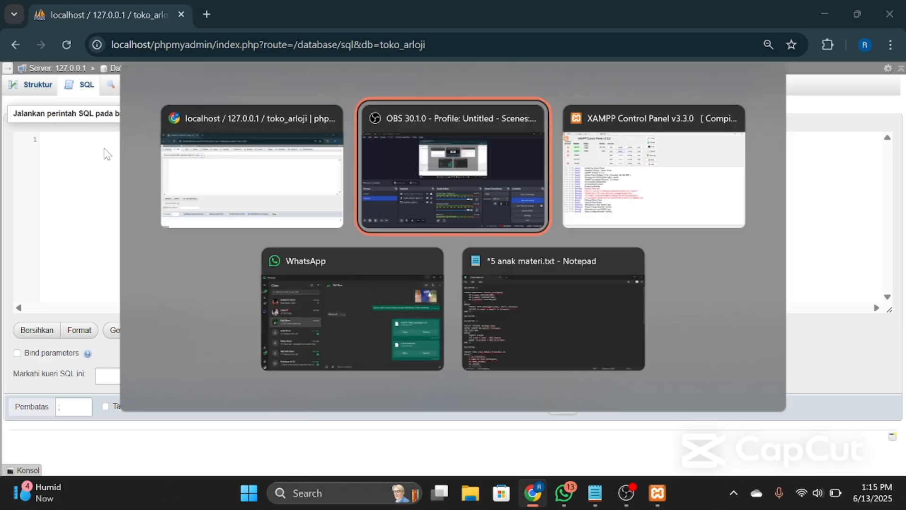
pyautogui.press('Tab')
pyautogui.press('Tab')
pyautogui.press('Tab')
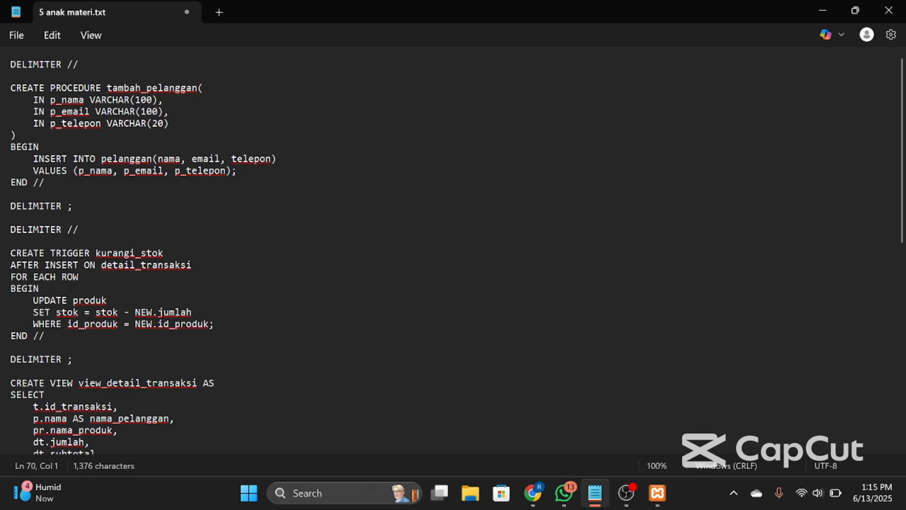
pyautogui.hotkey('ctrl', 'Home')
pyautogui.hotkey('shift', 'Down')
pyautogui.hotkey('shift', 'Down')
pyautogui.hotkey('shift', 'Down')
pyautogui.hotkey('shift', 'Down')
pyautogui.hotkey('shift', 'Down')
pyautogui.hotkey('shift', 'Down')
pyautogui.hotkey('shift', 'Down')
pyautogui.hotkey('shift', 'Down')
pyautogui.hotkey('shift', 'Down')
pyautogui.hotkey('shift', 'Down')
pyautogui.hotkey('shift', 'Down')
pyautogui.hotkey('shift', 'Down')
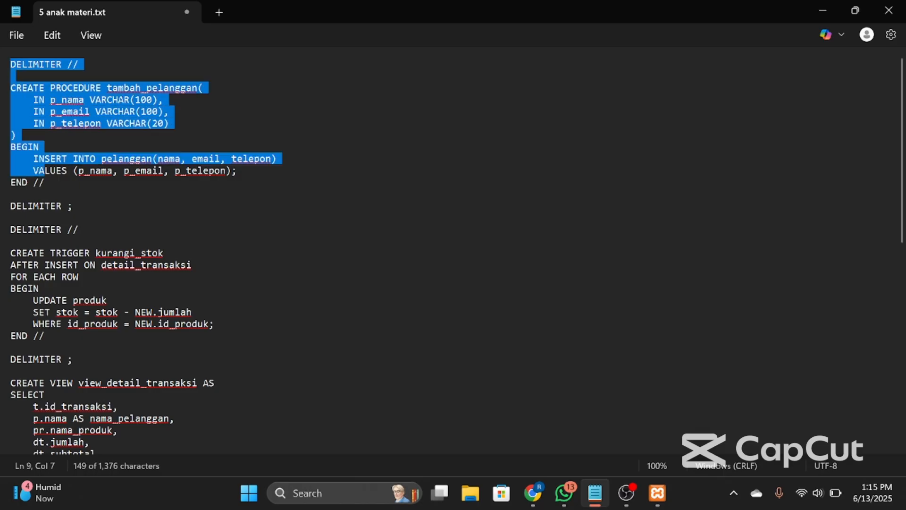
pyautogui.hotkey('shift', 'End')
pyautogui.hotkey('ctrl', 'c')
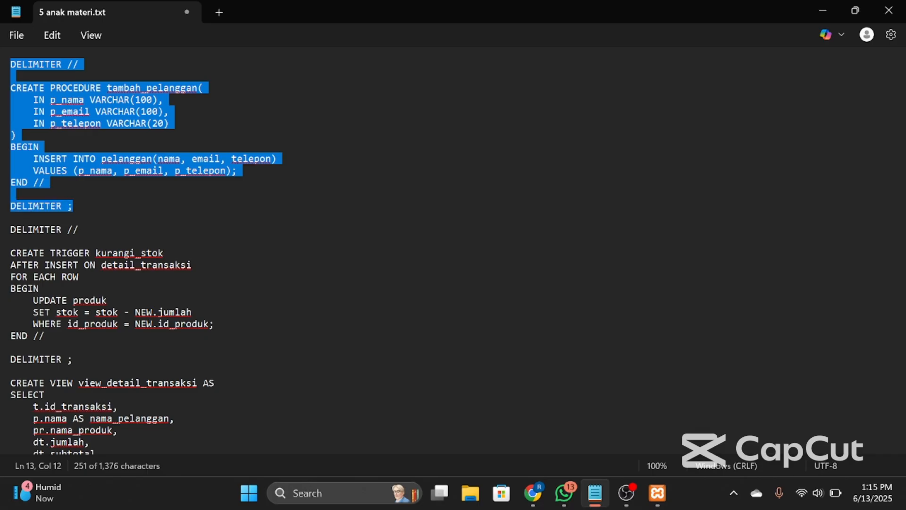
# - Switch to phpMyAdmin and run the copied script in toko_arloji to create the tambah_pelanggan procedure
pyautogui.hotkey('alt', 'Tab')
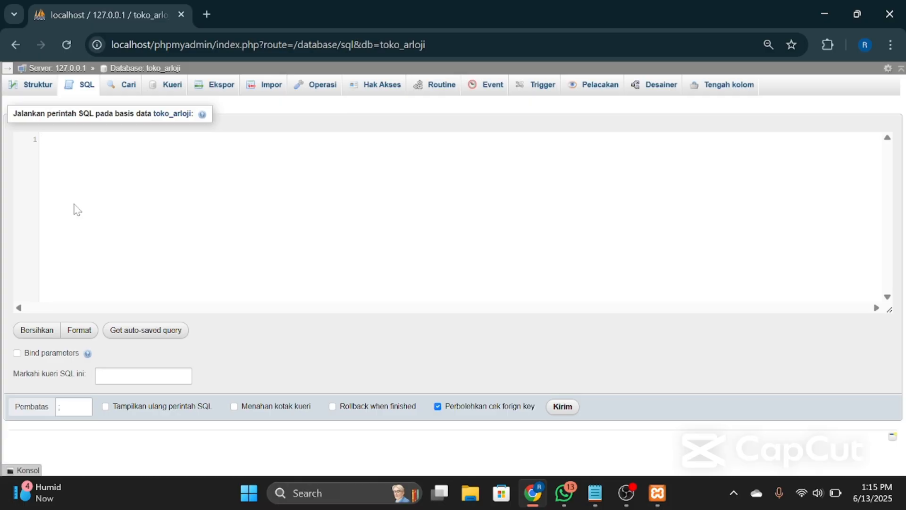
pyautogui.hotkey('ctrl', 'v')
pyautogui.hotkey('ctrl', 'Return')
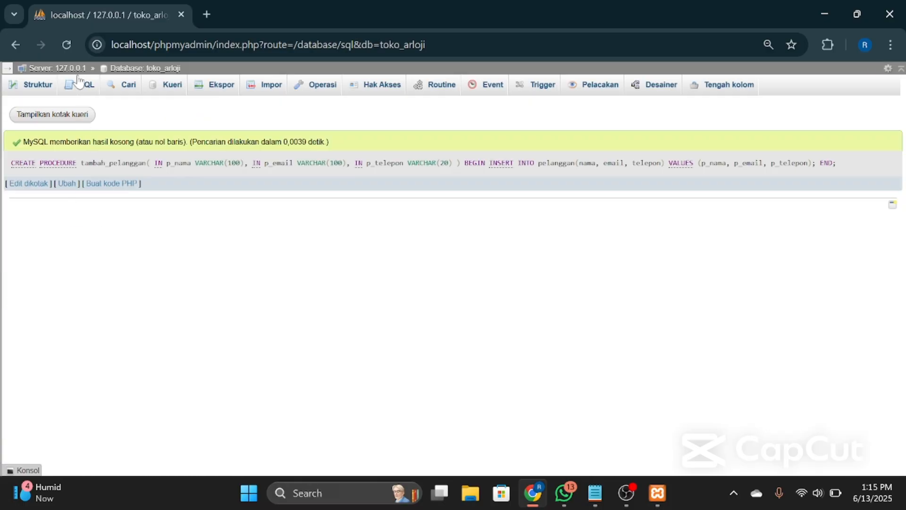
# - Open a blank SQL query for toko_arloji, then switch to Notepad and copy the kurangi_stok trigger script with its DELIMITER lines
pyautogui.click(78, 81)
pyautogui.hotkey('alt', 'Tab')
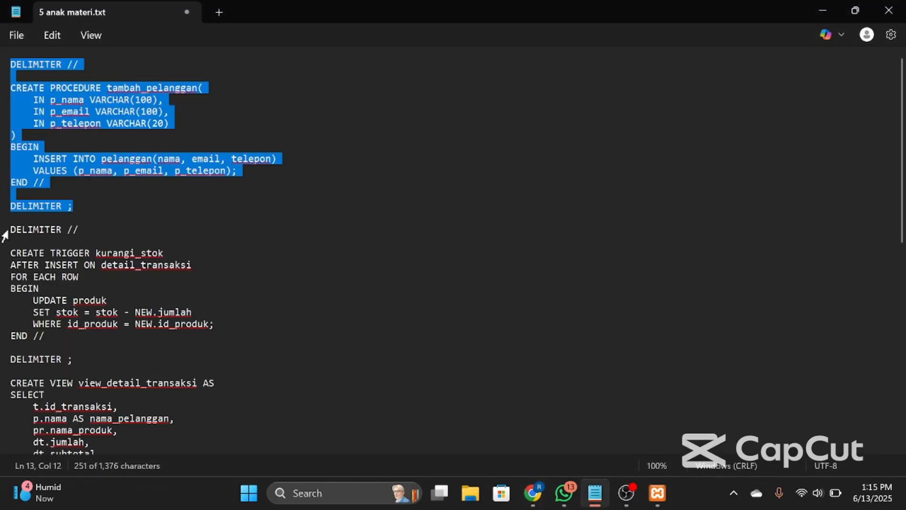
pyautogui.moveTo(5, 230); pyautogui.dragTo(7, 348)
pyautogui.hotkey('ctrl', 'shift', 'Right')
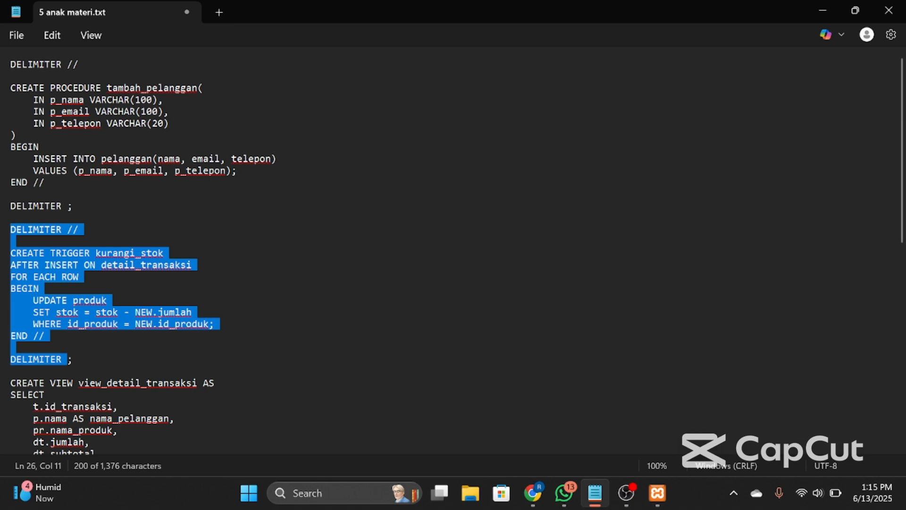
pyautogui.hotkey('shift', 'Right')
pyautogui.hotkey('ctrl', 'c')
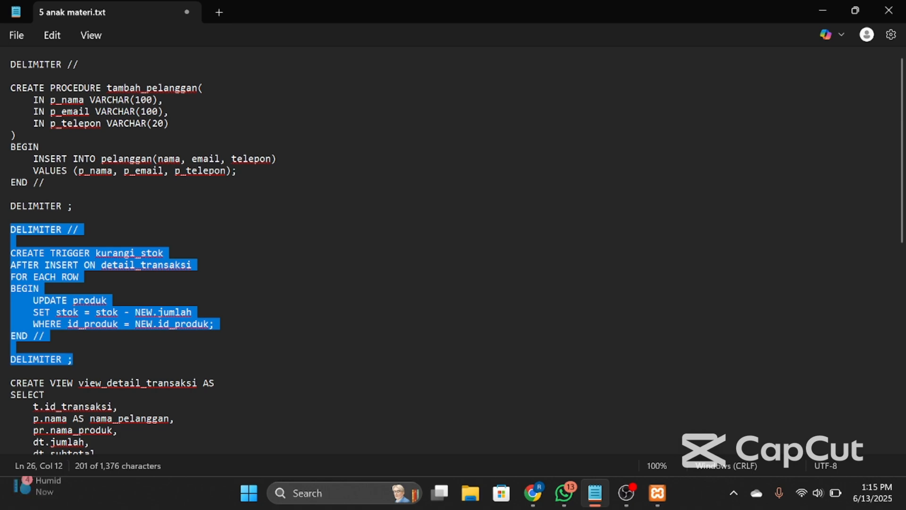
# - Switch to phpMyAdmin and run the copied script to create the kurangi_stok trigger on detail_transaksi
pyautogui.hotkey('alt', 'Tab')
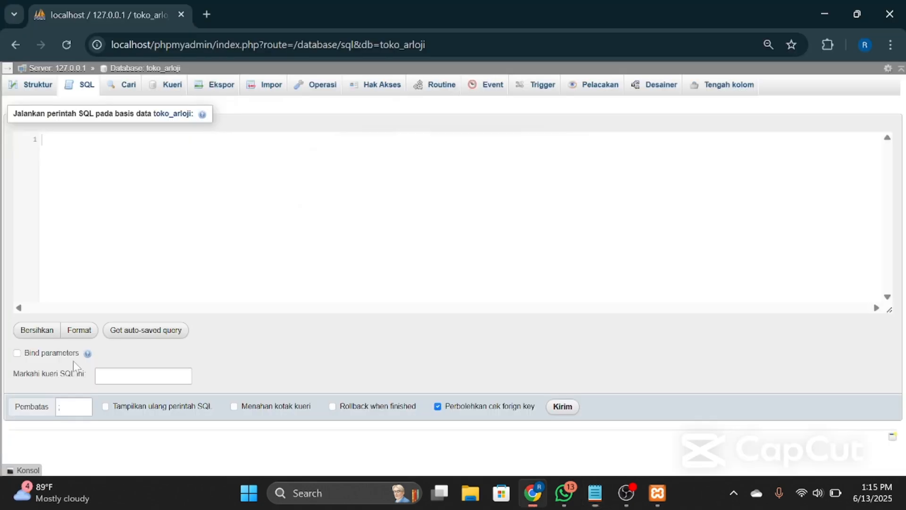
pyautogui.click(137, 278)
pyautogui.hotkey('ctrl', 'v')
pyautogui.hotkey('ctrl', 'Return')
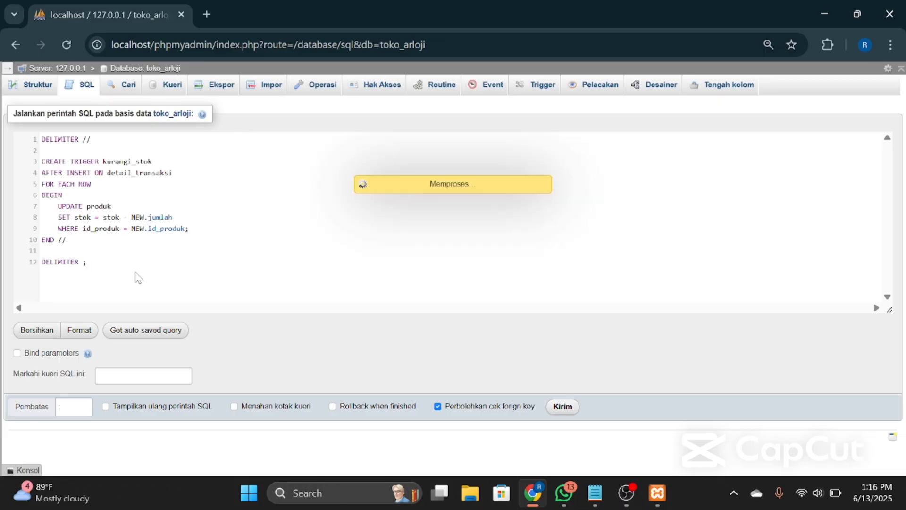
# - Copy the CREATE VIEW view_detail_transaksi script from Notepad and run it on toko_arloji in phpMyAdmin
pyautogui.hotkey('alt', 'Tab')
pyautogui.scroll(-4, 453, 250)
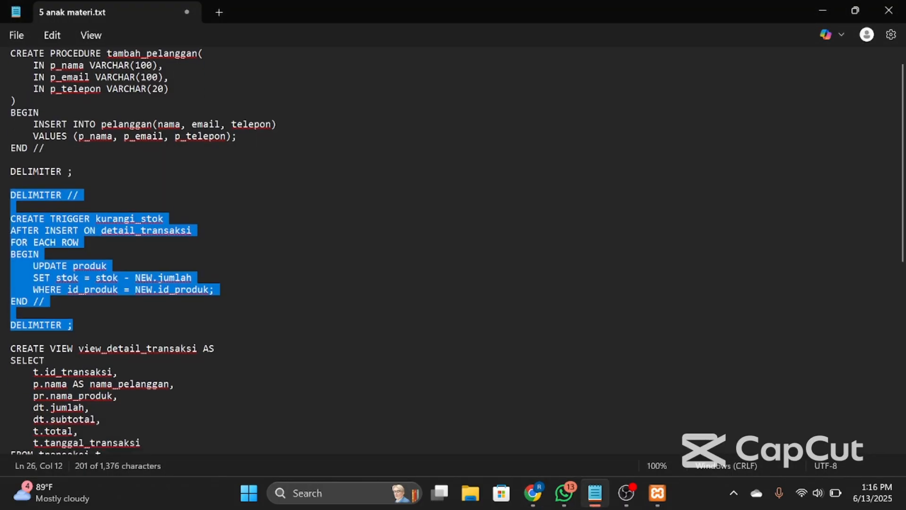
pyautogui.moveTo(11, 254); pyautogui.dragTo(272, 396)
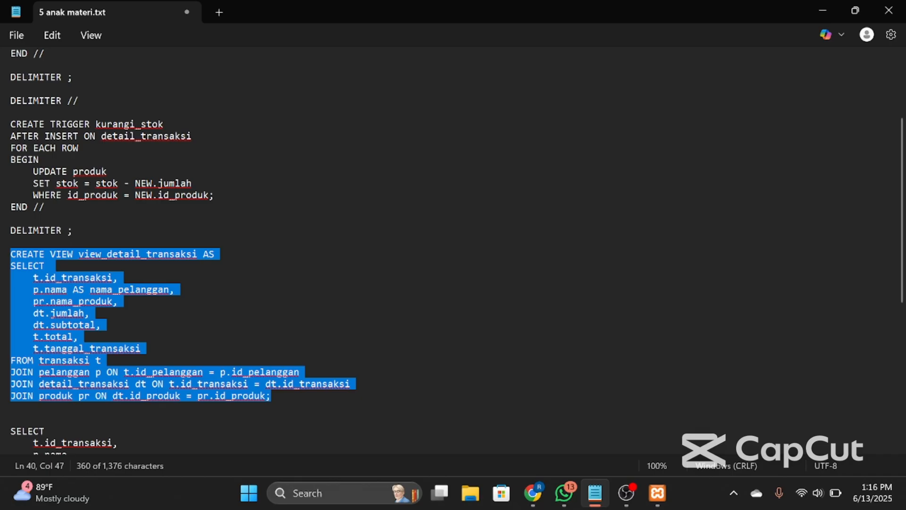
pyautogui.hotkey('alt', 'Tab')
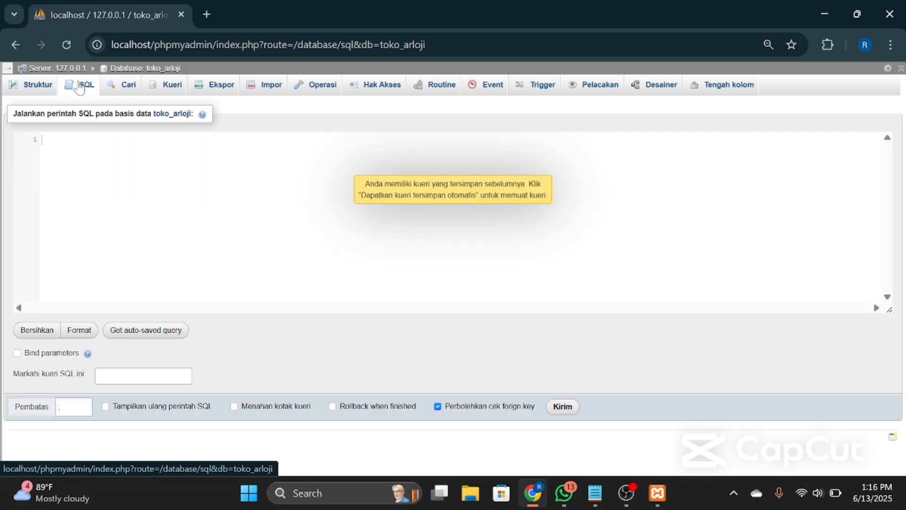
pyautogui.write('CREATE VIEW view_detail_transaksi AS SELECT     t.id_transaksi,     p.nama AS nama_pelanggan,     pr.nama_produk,     dt.jumlah,     dt.subtotal,     t.total,     t.tanggal_transaksi FROM transaksi t JOIN pelanggan p ON t.id_pelanggan = p.id_pelanggan JOIN detail_transaksi dt ON t.id_transaksi = dt.id_transaksi JOIN produk pr ON dt.id_produk = pr.id_produk;')
pyautogui.hotkey('ctrl', 'Return')
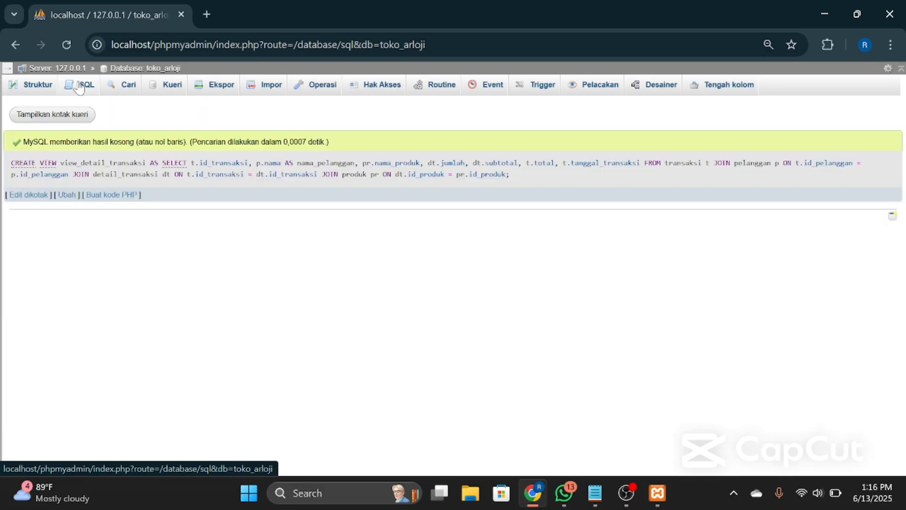
# - Copy the SELECT query joining transaksi, pelanggan, detail_transaksi and produk from Notepad and run it on toko_arloji in phpMyAdmin
pyautogui.hotkey('alt', 'Tab')
pyautogui.scroll(-7, 185, 236)
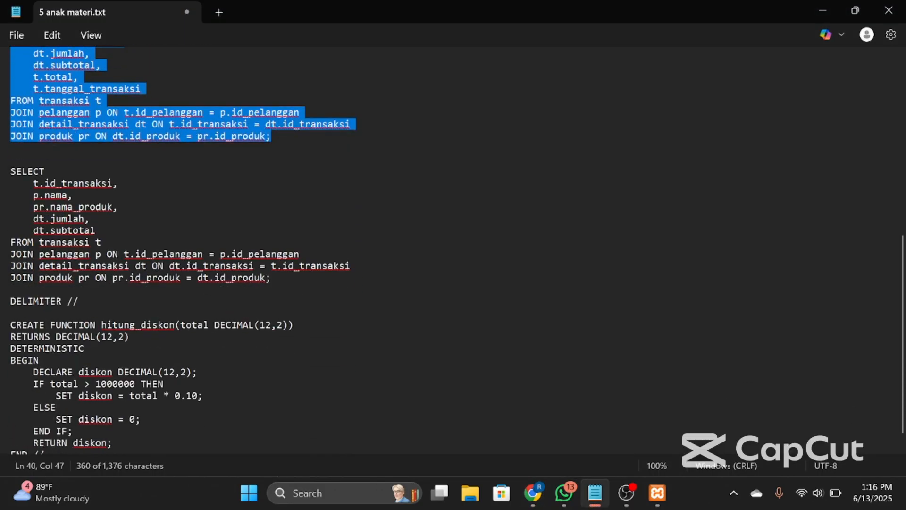
pyautogui.moveTo(10, 172); pyautogui.dragTo(271, 284)
pyautogui.hotkey('ctrl', 'c')
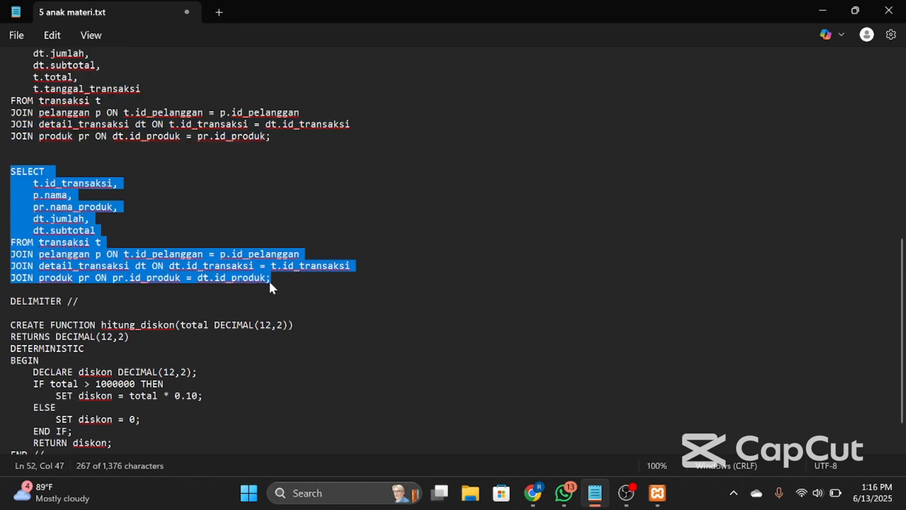
pyautogui.hotkey('alt', 'Tab')
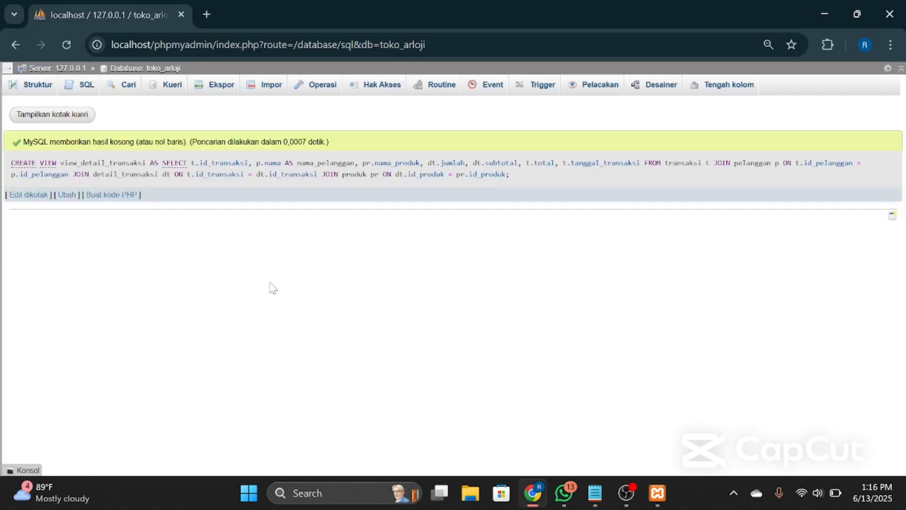
pyautogui.click(82, 93)
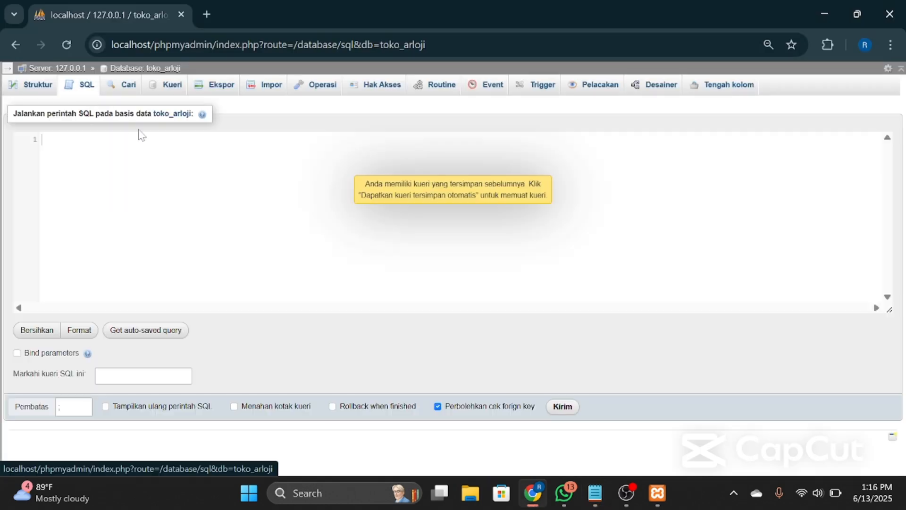
pyautogui.hotkey('ctrl', 'v')
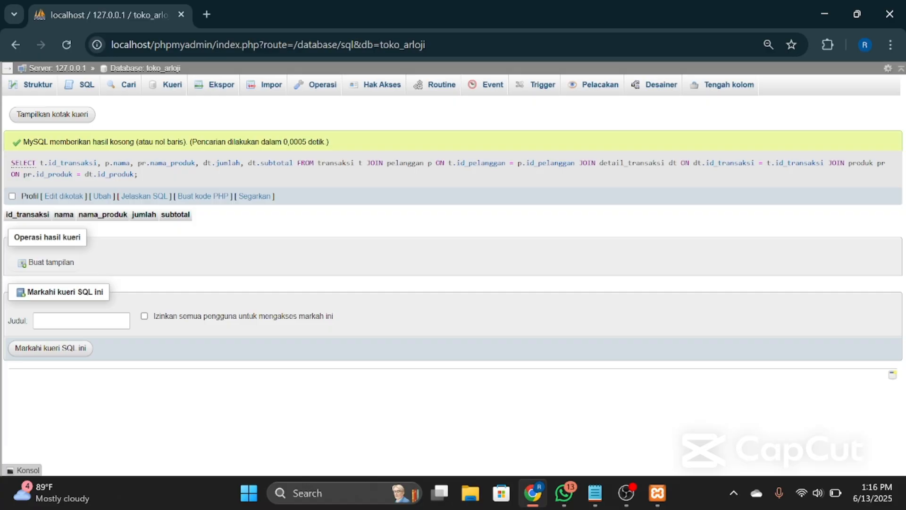
# - Copy the hitung_diskon function script with its DELIMITER lines from Notepad and run it on toko_arloji in phpMyAdmin
pyautogui.hotkey('alt', 'Tab')
pyautogui.scroll(-2, 191, 278)
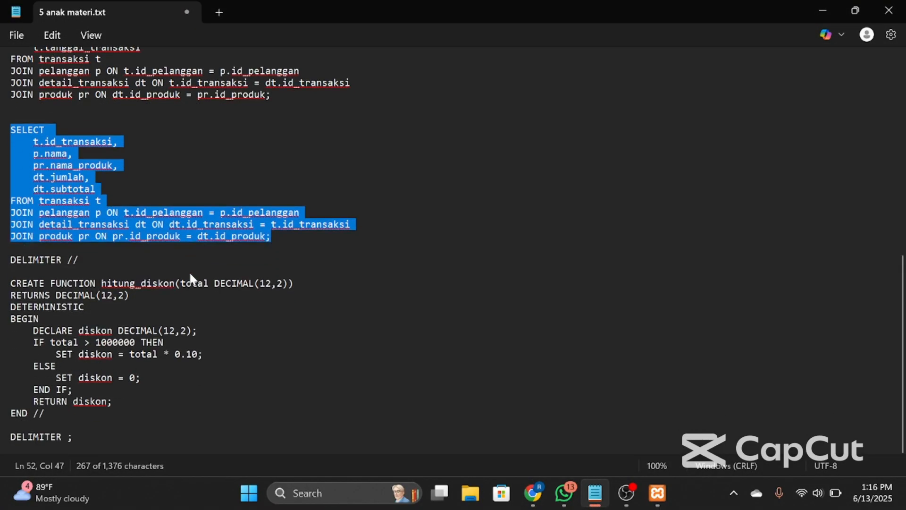
pyautogui.moveTo(10, 259); pyautogui.dragTo(12, 448)
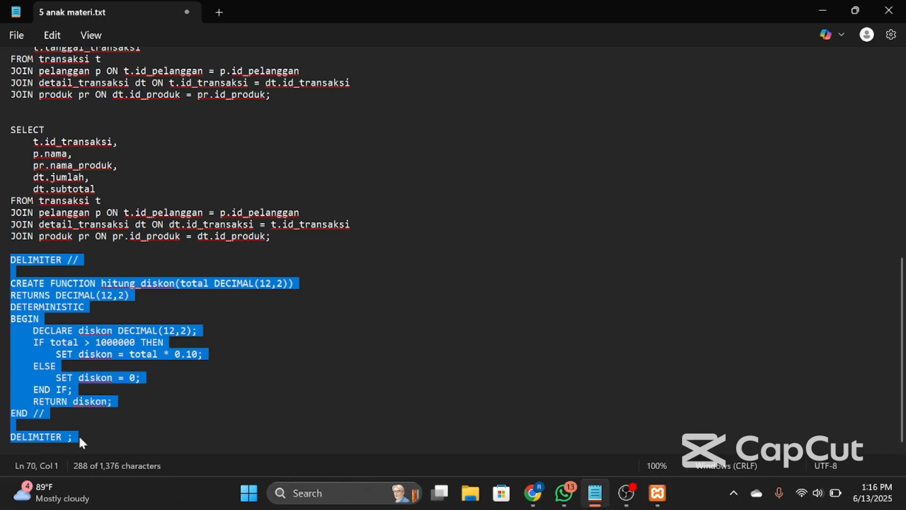
pyautogui.hotkey('alt', 'Tab')
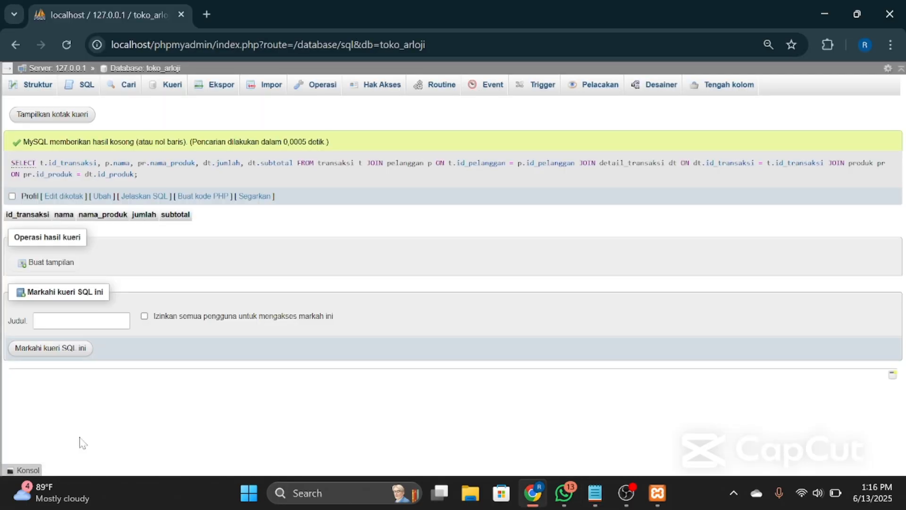
pyautogui.click(84, 90)
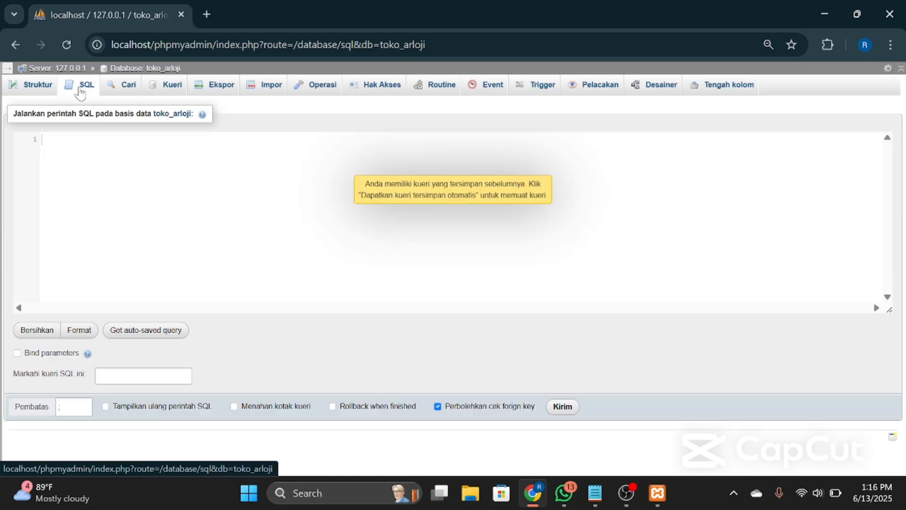
pyautogui.hotkey('ctrl', 'v')
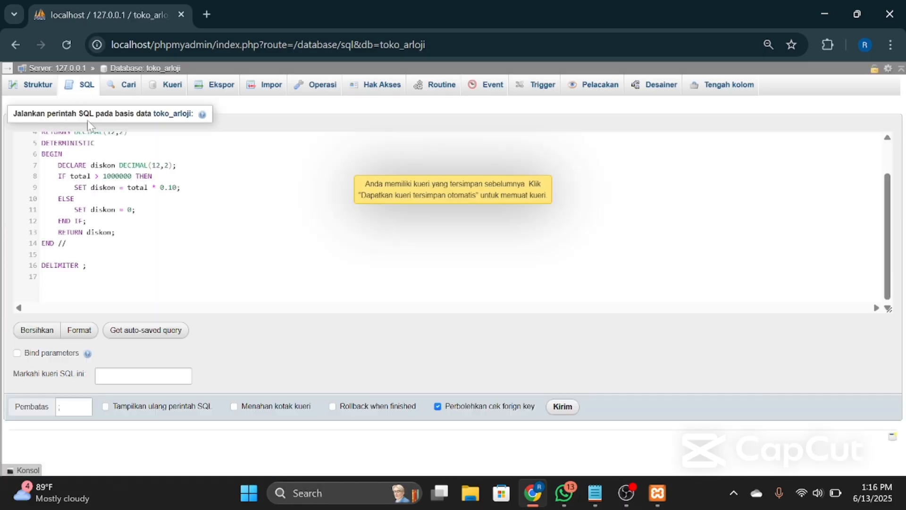
pyautogui.hotkey('ctrl', 'Return')
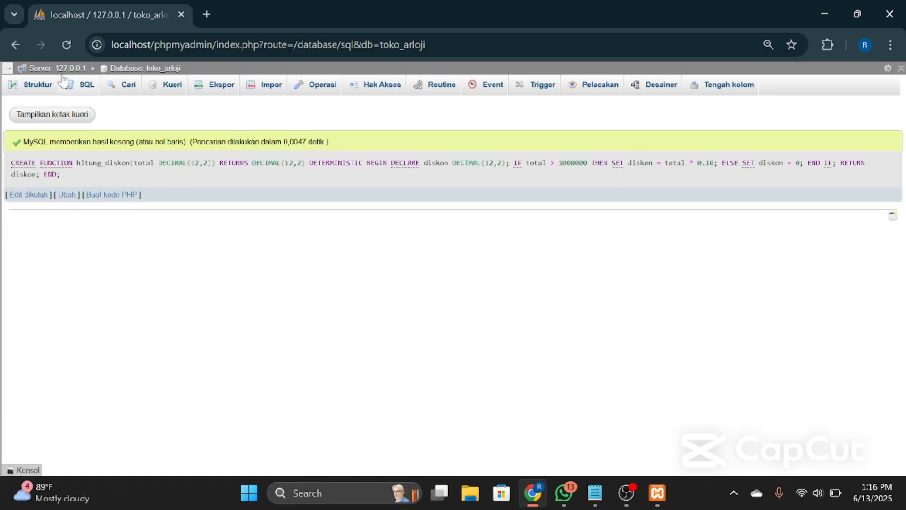
# - Open view_detail_transaksi from the toko_arloji table list and examine its rows and column structure
pyautogui.click(132, 69)
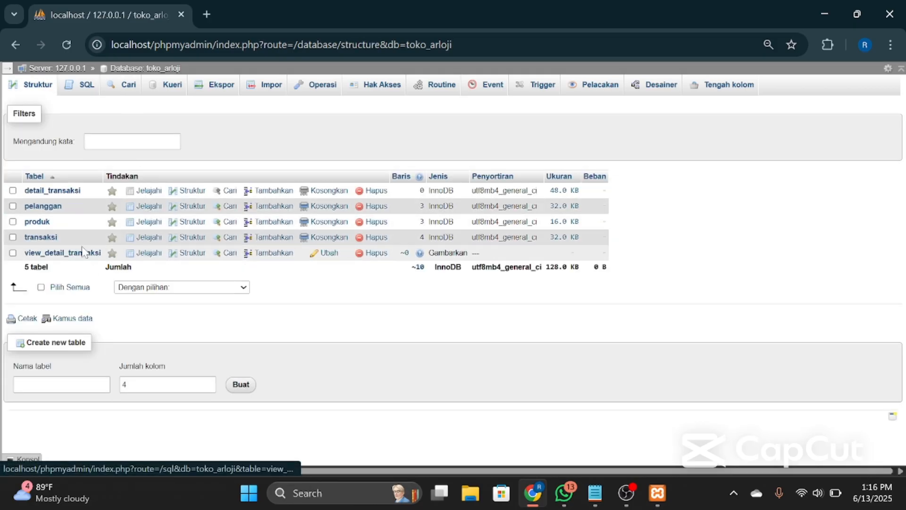
pyautogui.click(51, 254)
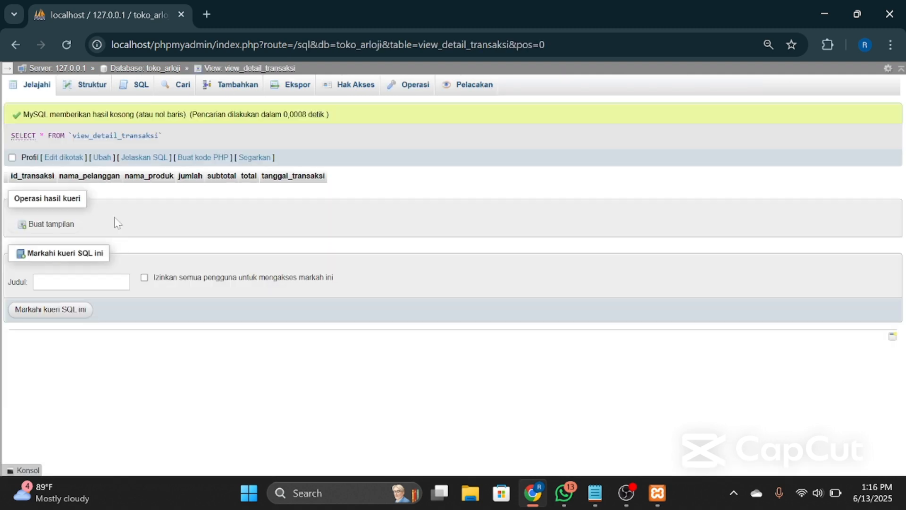
pyautogui.click(88, 89)
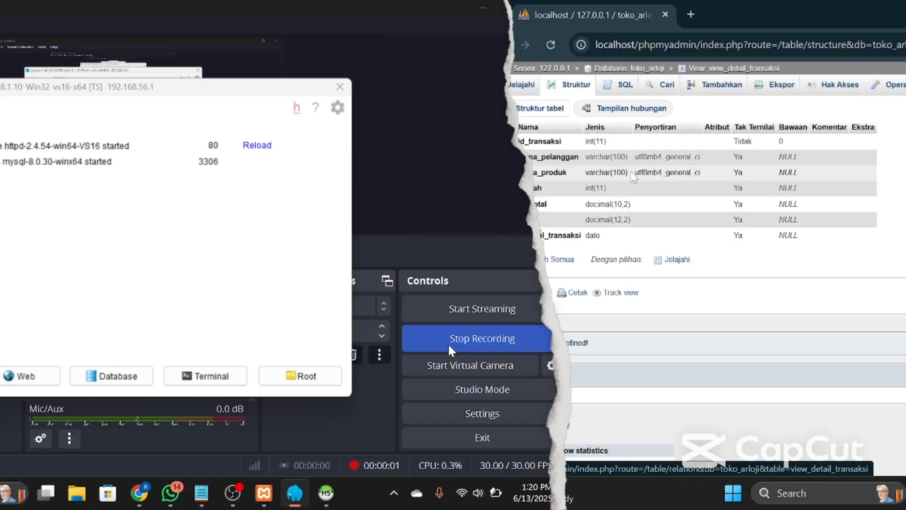
# - Minimize OBS on the other computer, launch Laragon from the desktop and start all of its services
pyautogui.hotkey('alt', 'Tab')
pyautogui.hotkey('alt', 'Tab')
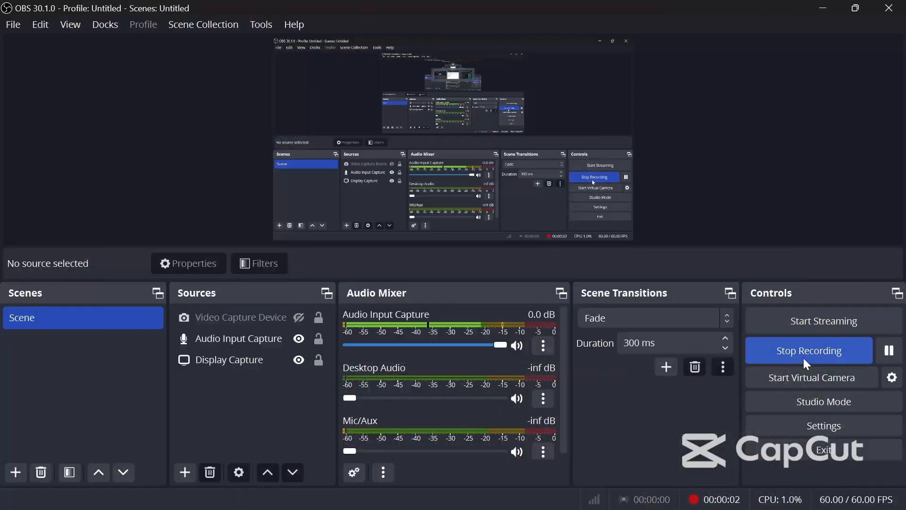
pyautogui.click(823, 8)
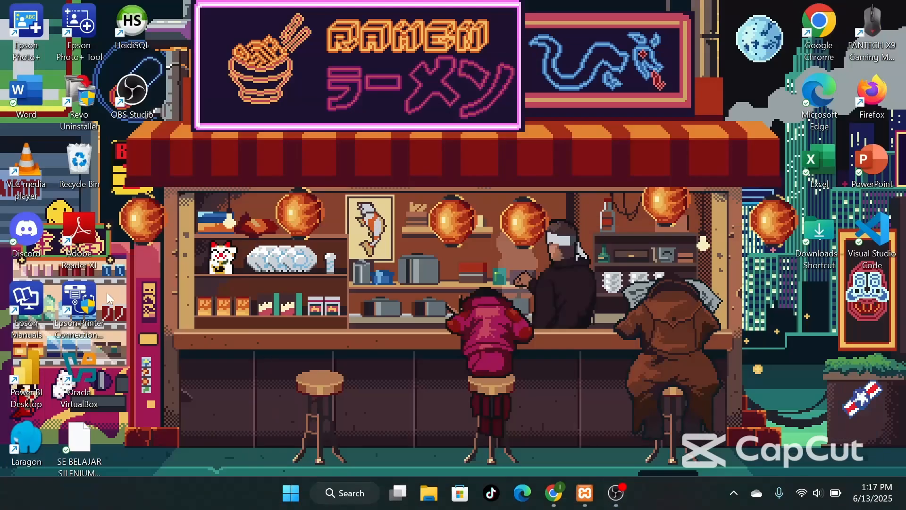
pyautogui.doubleClick(35, 441)
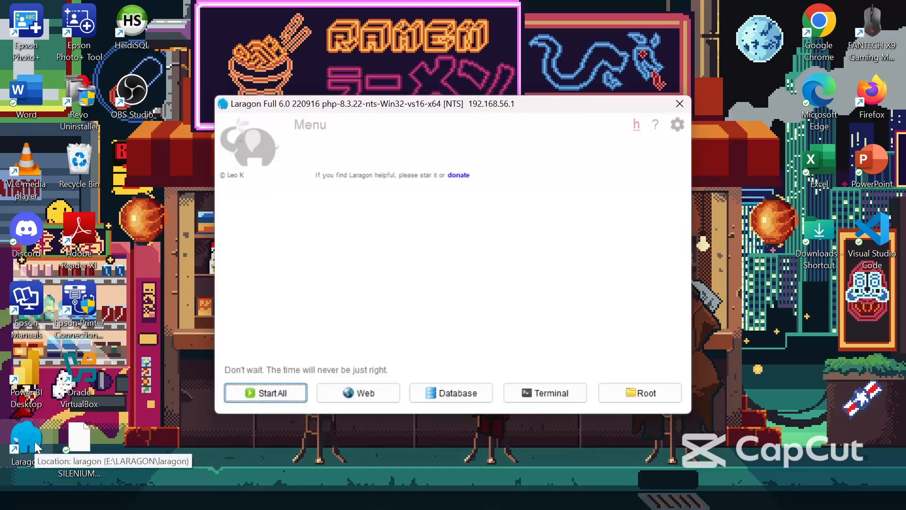
pyautogui.click(257, 394)
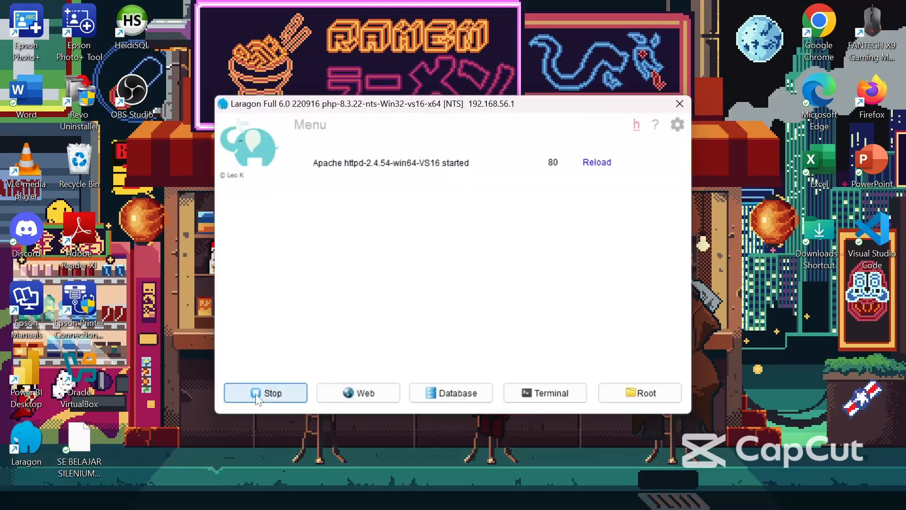
# - Launch HeidiSQL from Laragon's MySQL options and connect with the saved Laragon.MySQL session
pyautogui.rightClick(436, 387)
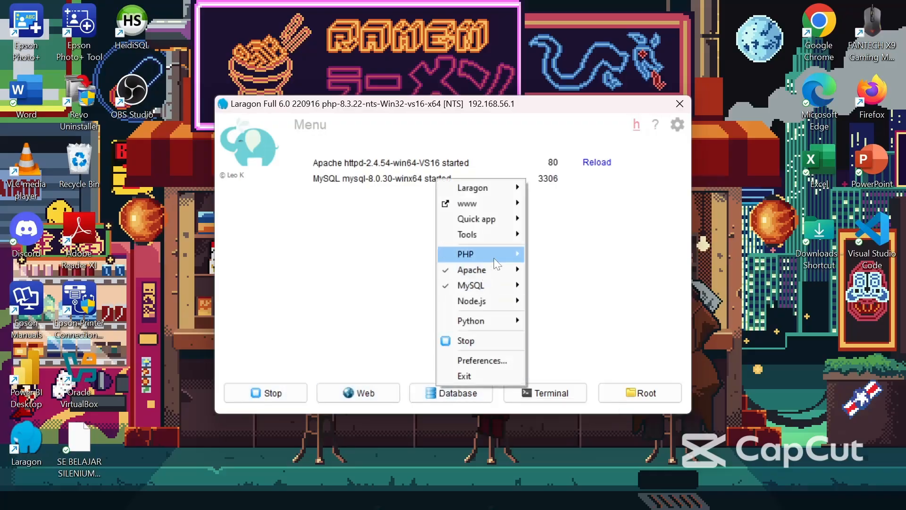
pyautogui.moveTo(493, 289)
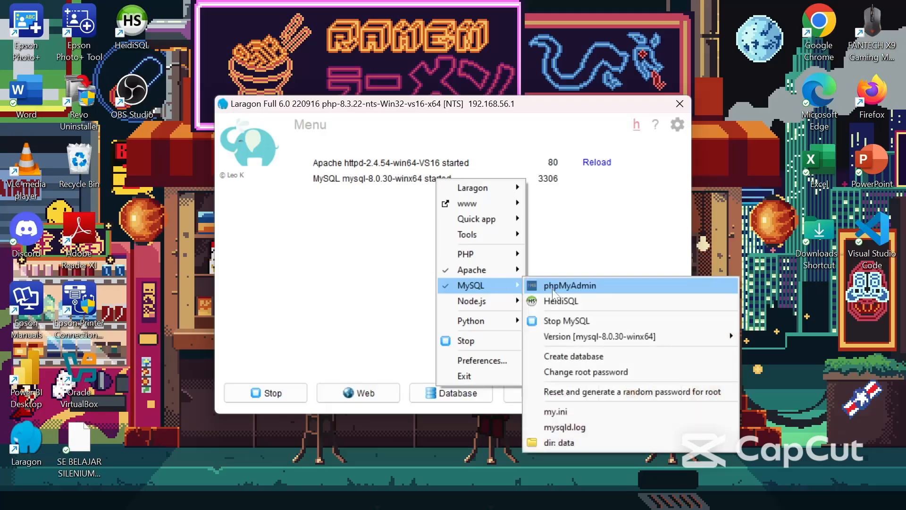
pyautogui.click(562, 301)
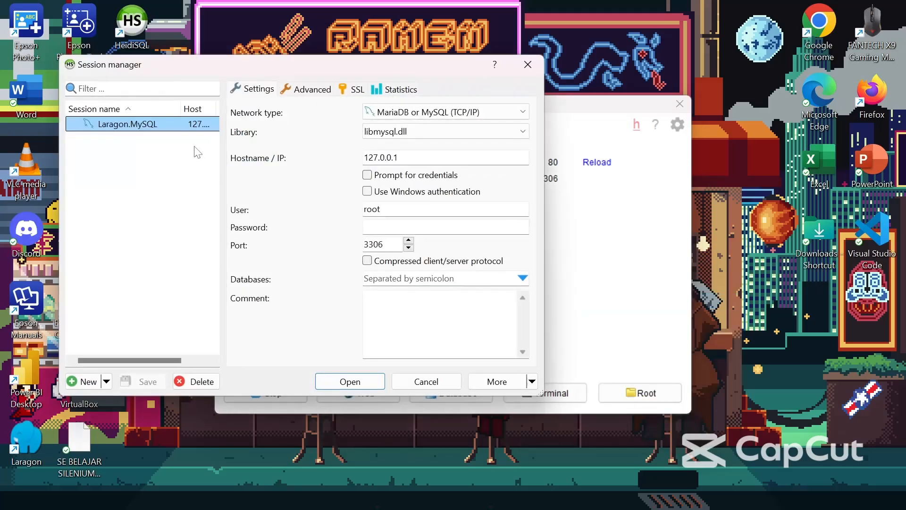
pyautogui.doubleClick(190, 129)
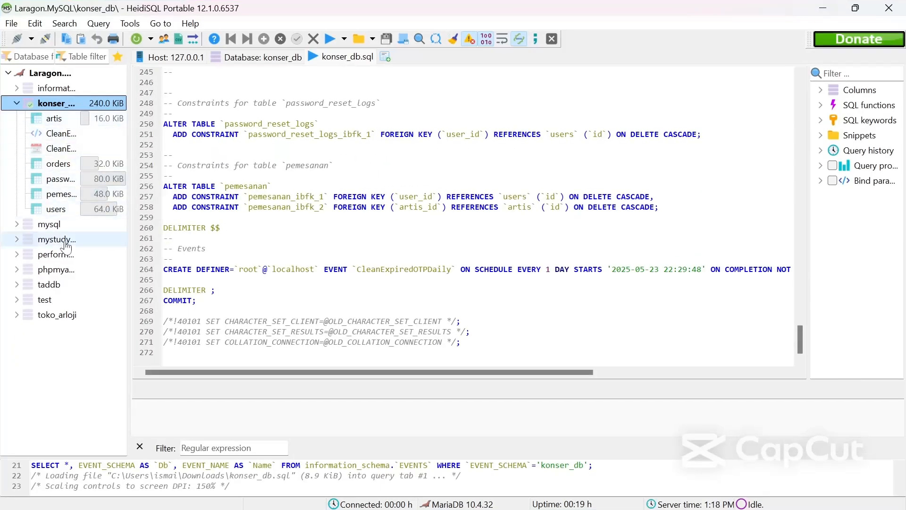
# - Refresh the database list and examine the replicated objects of toko_arloji in its database overview, then switch to OBS
pyautogui.click(70, 318)
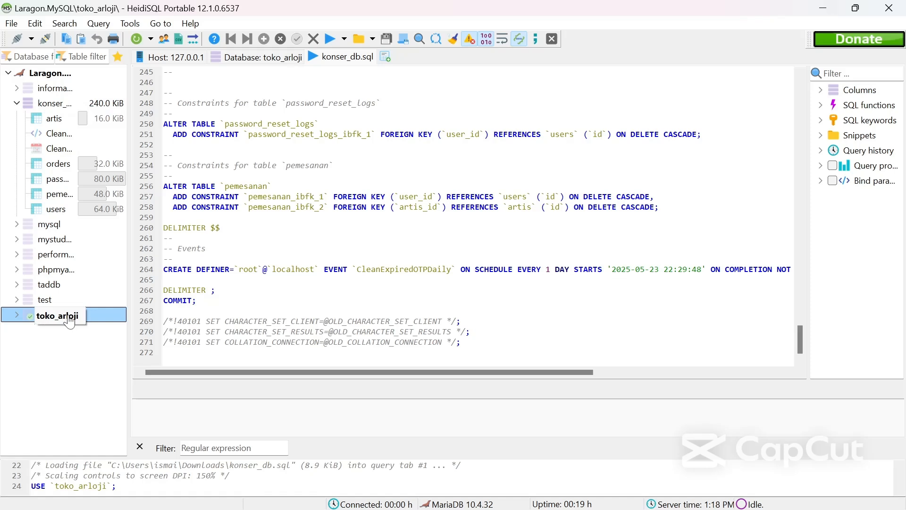
pyautogui.click(135, 40)
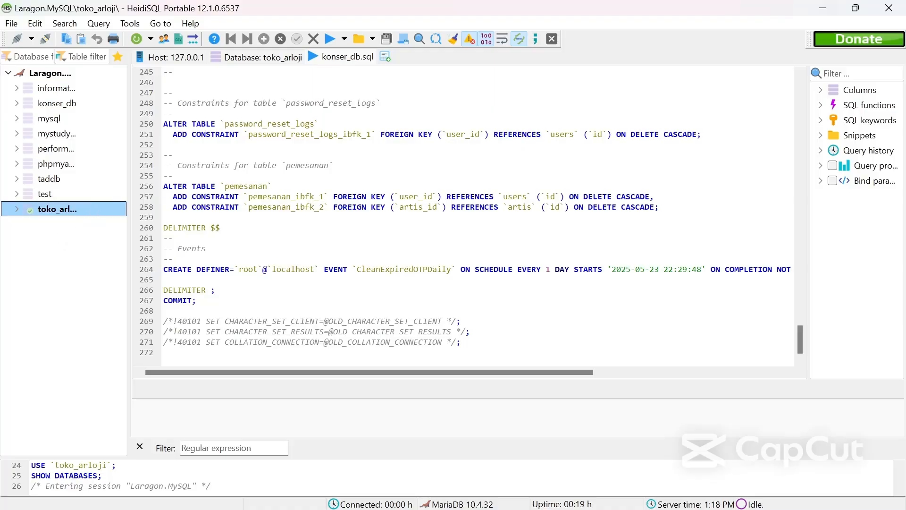
pyautogui.doubleClick(105, 216)
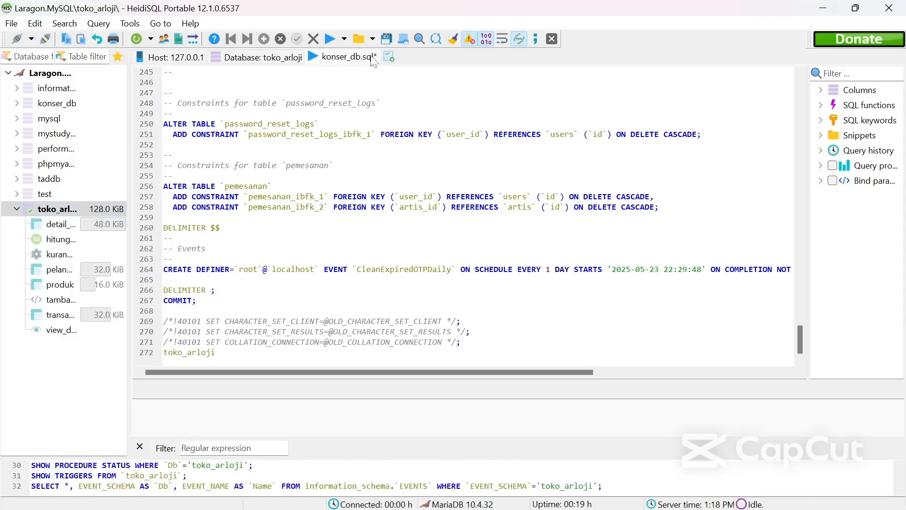
pyautogui.click(264, 56)
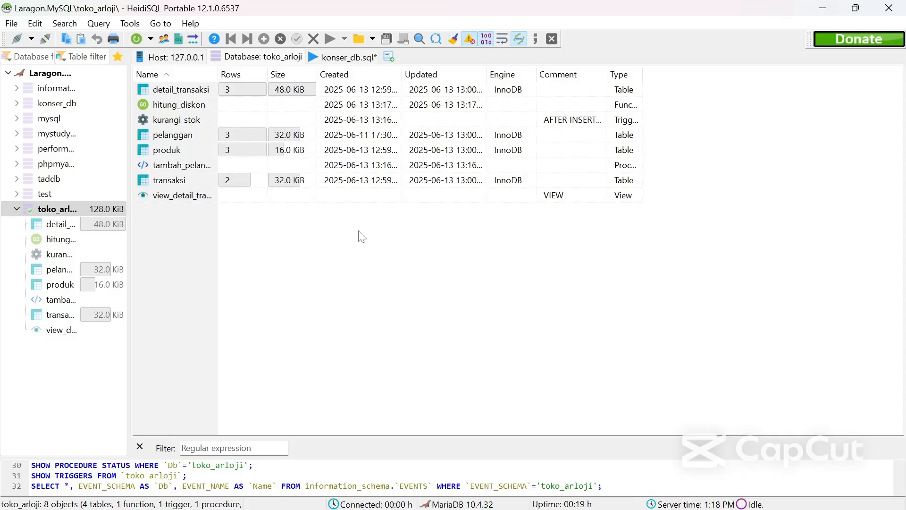
pyautogui.hotkey('alt', 'Tab')
pyautogui.hotkey('alt', 'Tab')
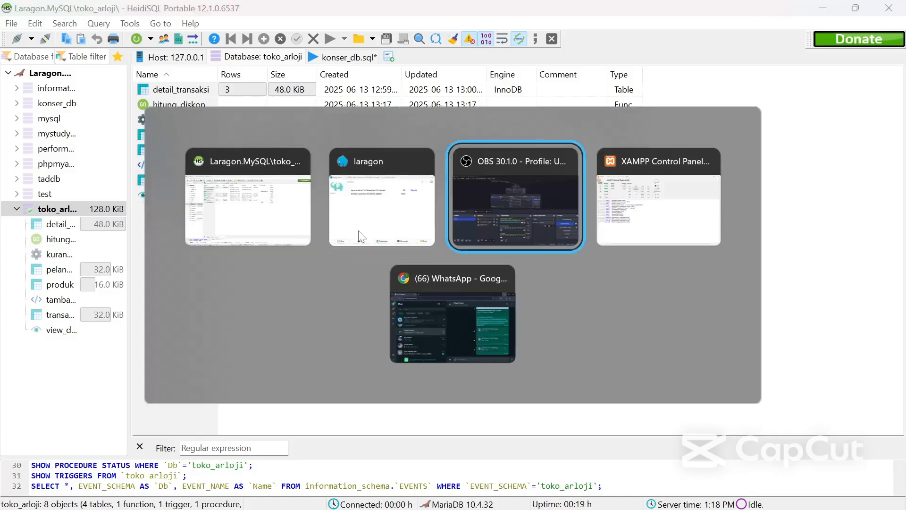